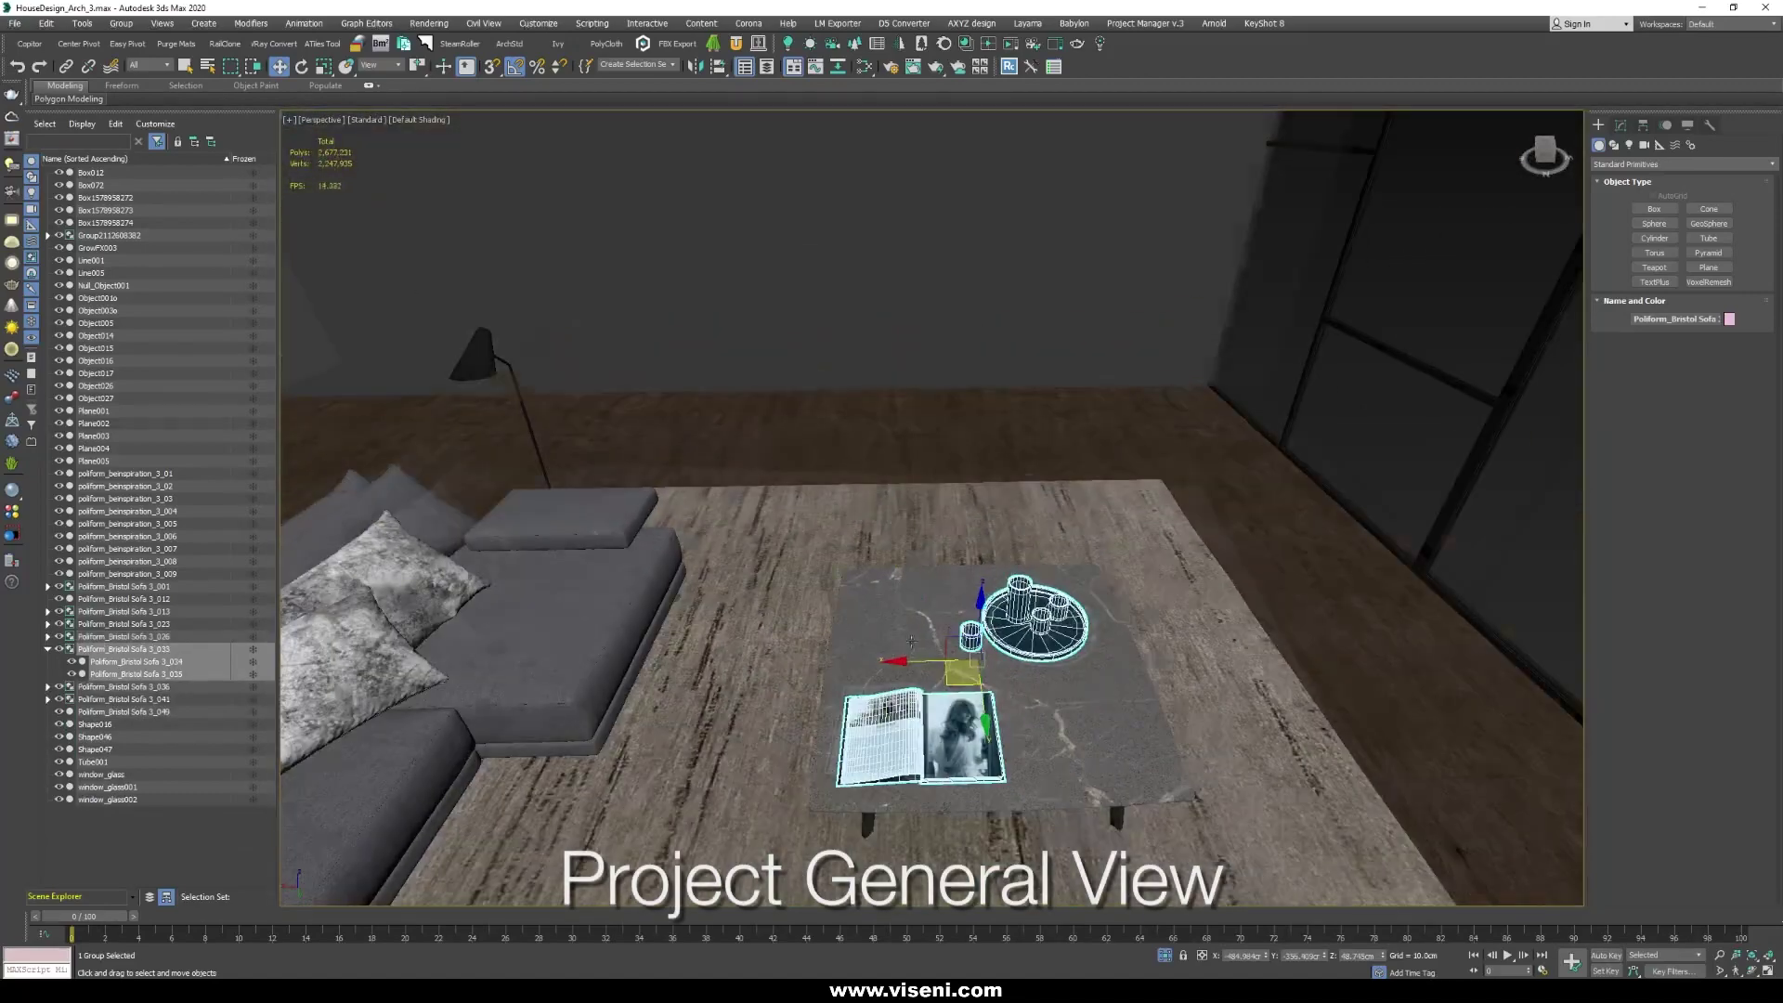
Orbit and zoom the Perspective view around the sofa to inspect its wireframe edges
mouse_move(912, 640)
alt+middle_down()
mouse_move(603, 580)
mouse_move(948, 537)
mouse_move(1026, 552)
mouse_move(938, 585)
mouse_move(943, 553)
mouse_move(1077, 493)
mouse_move(1046, 504)
alt+middle_up()
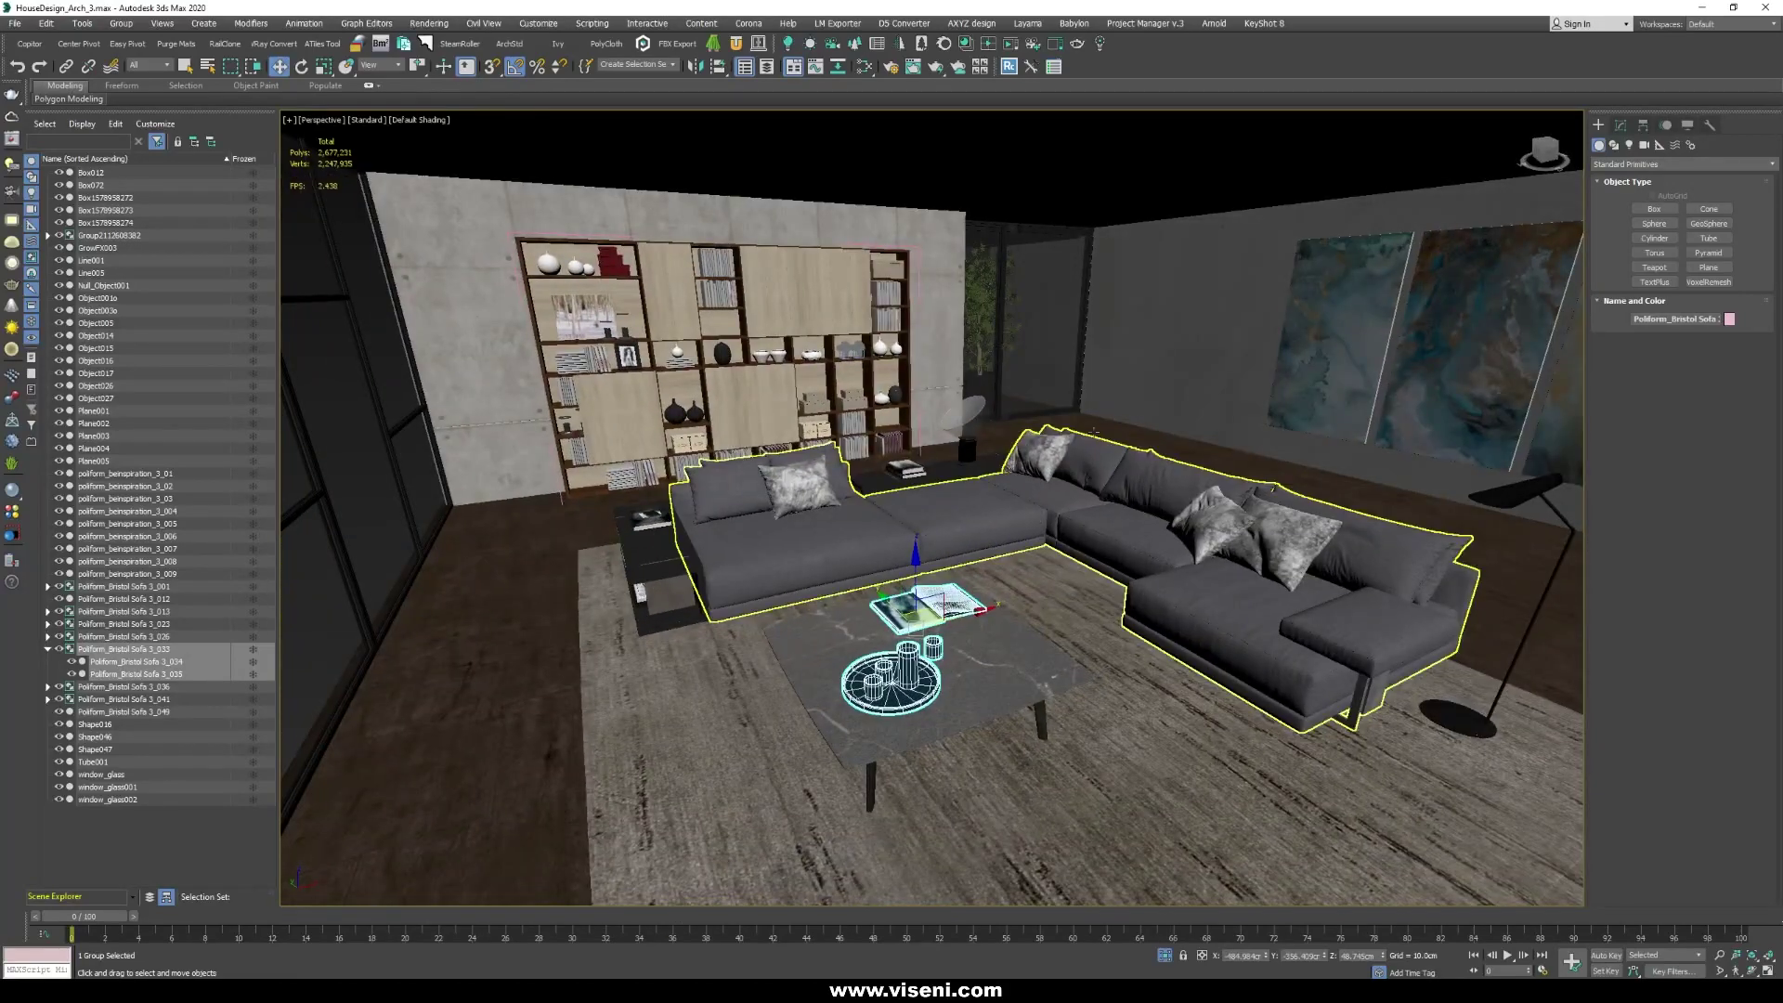
alt+middle_drag(1094, 430, 1129, 409)
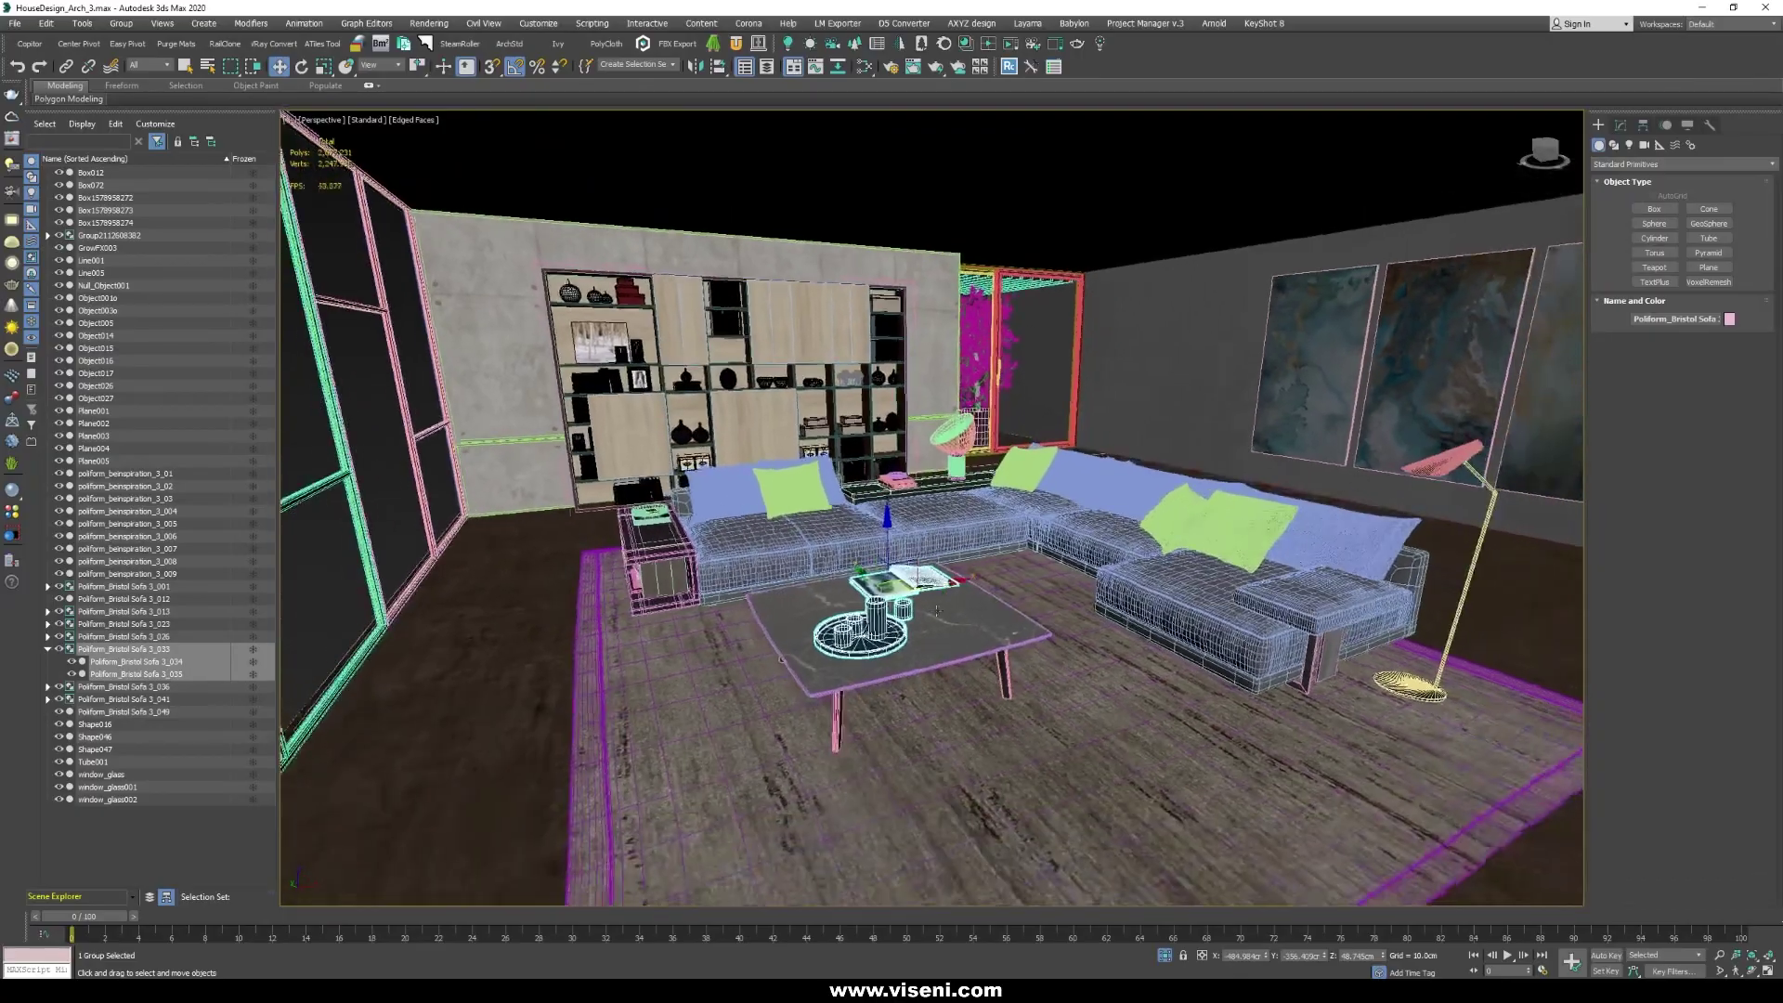
scroll(1235, 547, up, 5)
alt+middle_drag(1198, 613, 1158, 586)
scroll(1168, 592, up, 4)
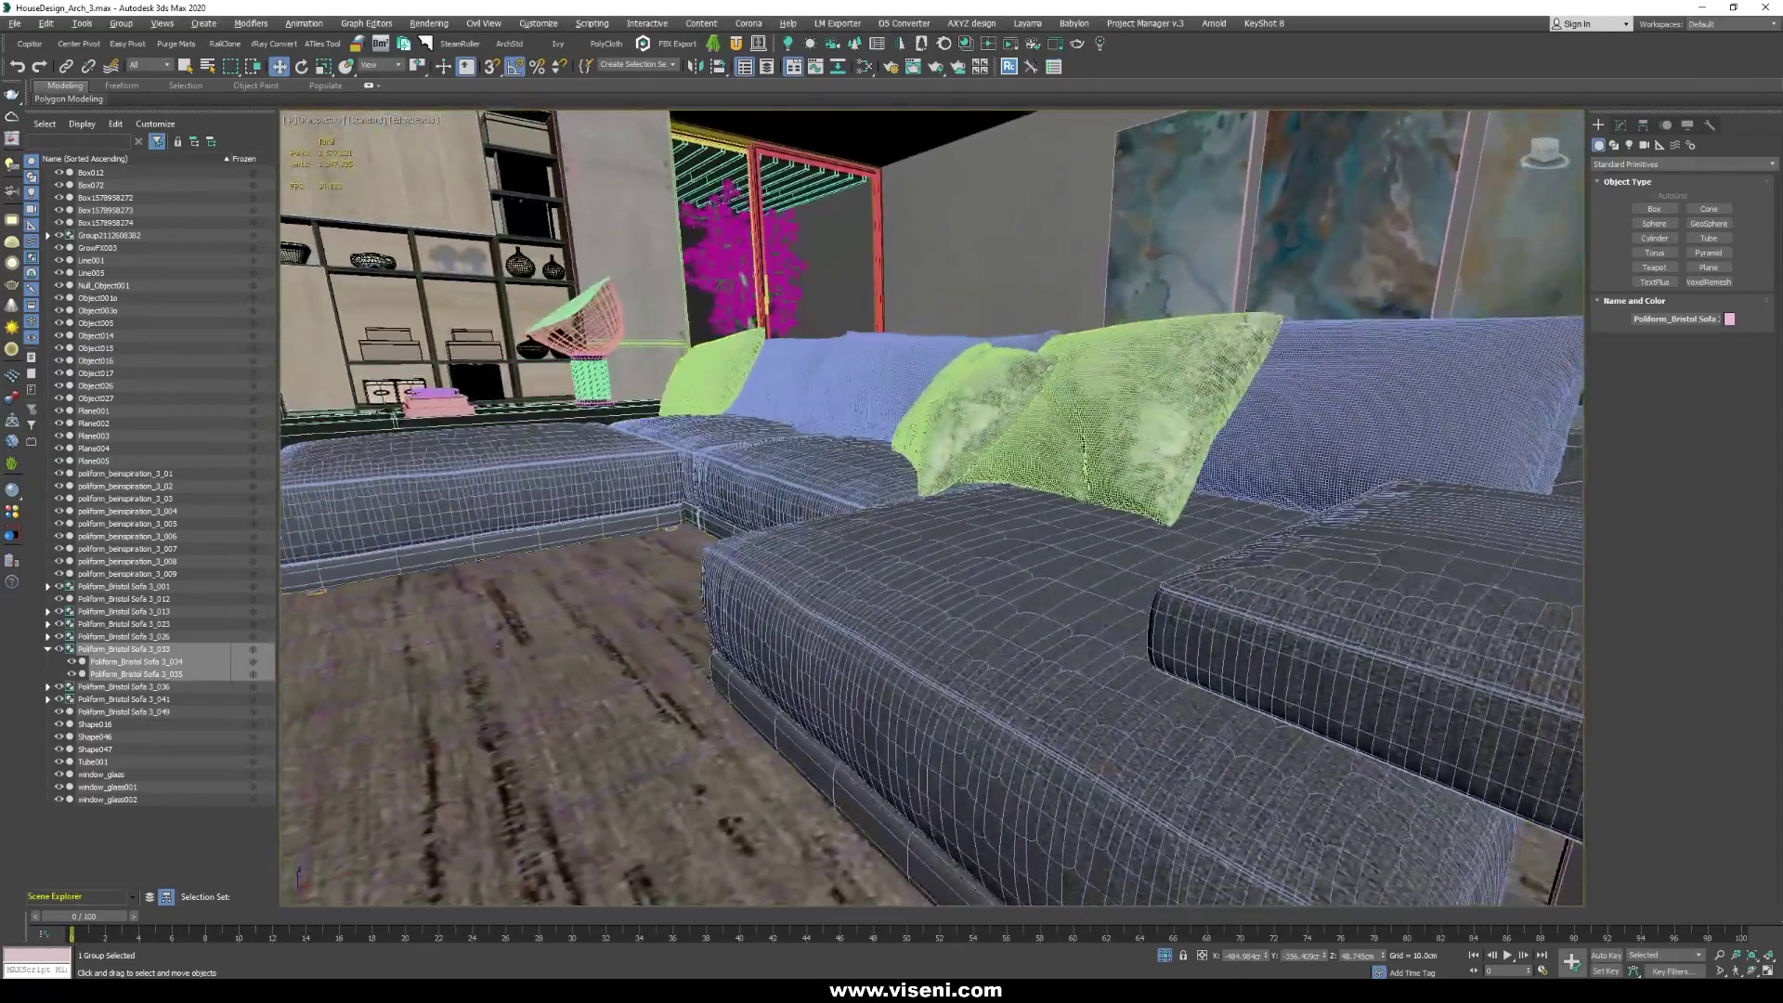
Select the sofa group, orbit over it, then select the books and tray group
click(1212, 366)
alt+middle_drag(1212, 366, 1337, 613)
scroll(1340, 618, up, 4)
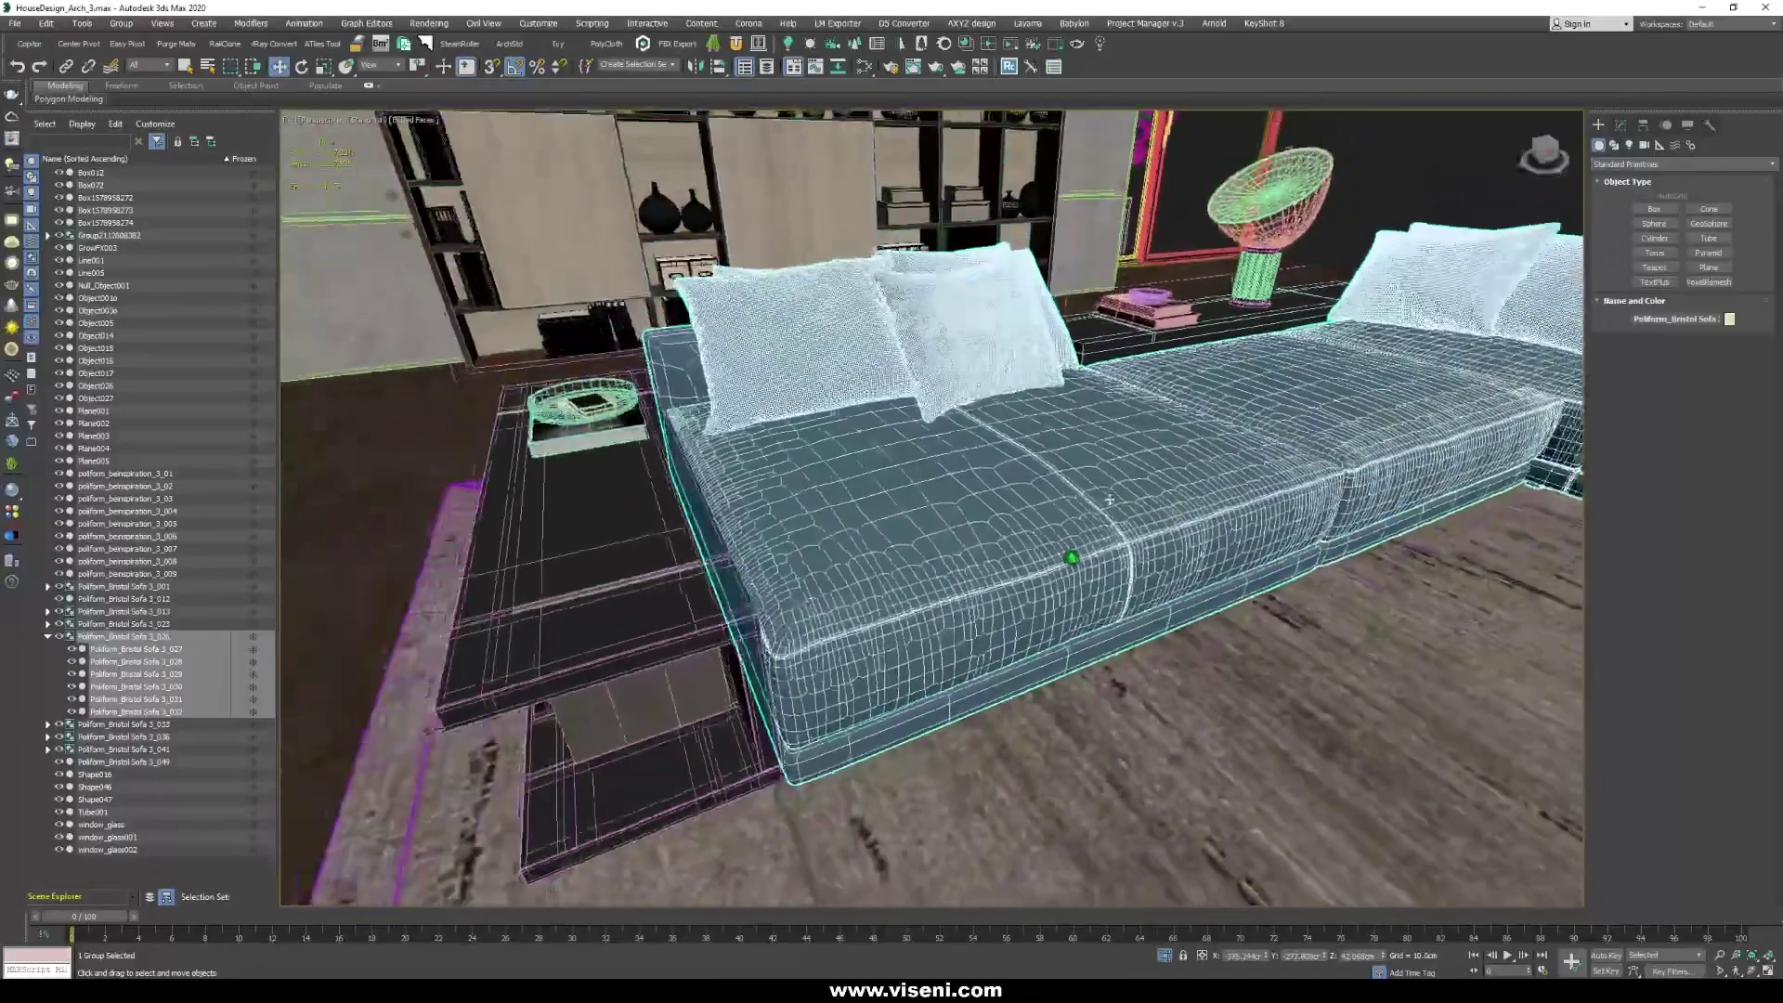
alt+middle_drag(1110, 500, 1082, 463)
middle_drag(1078, 625, 852, 487)
alt+middle_drag(853, 486, 821, 446)
alt+middle_drag(1159, 358, 994, 492)
click(1031, 479)
scroll(960, 498, down, 4)
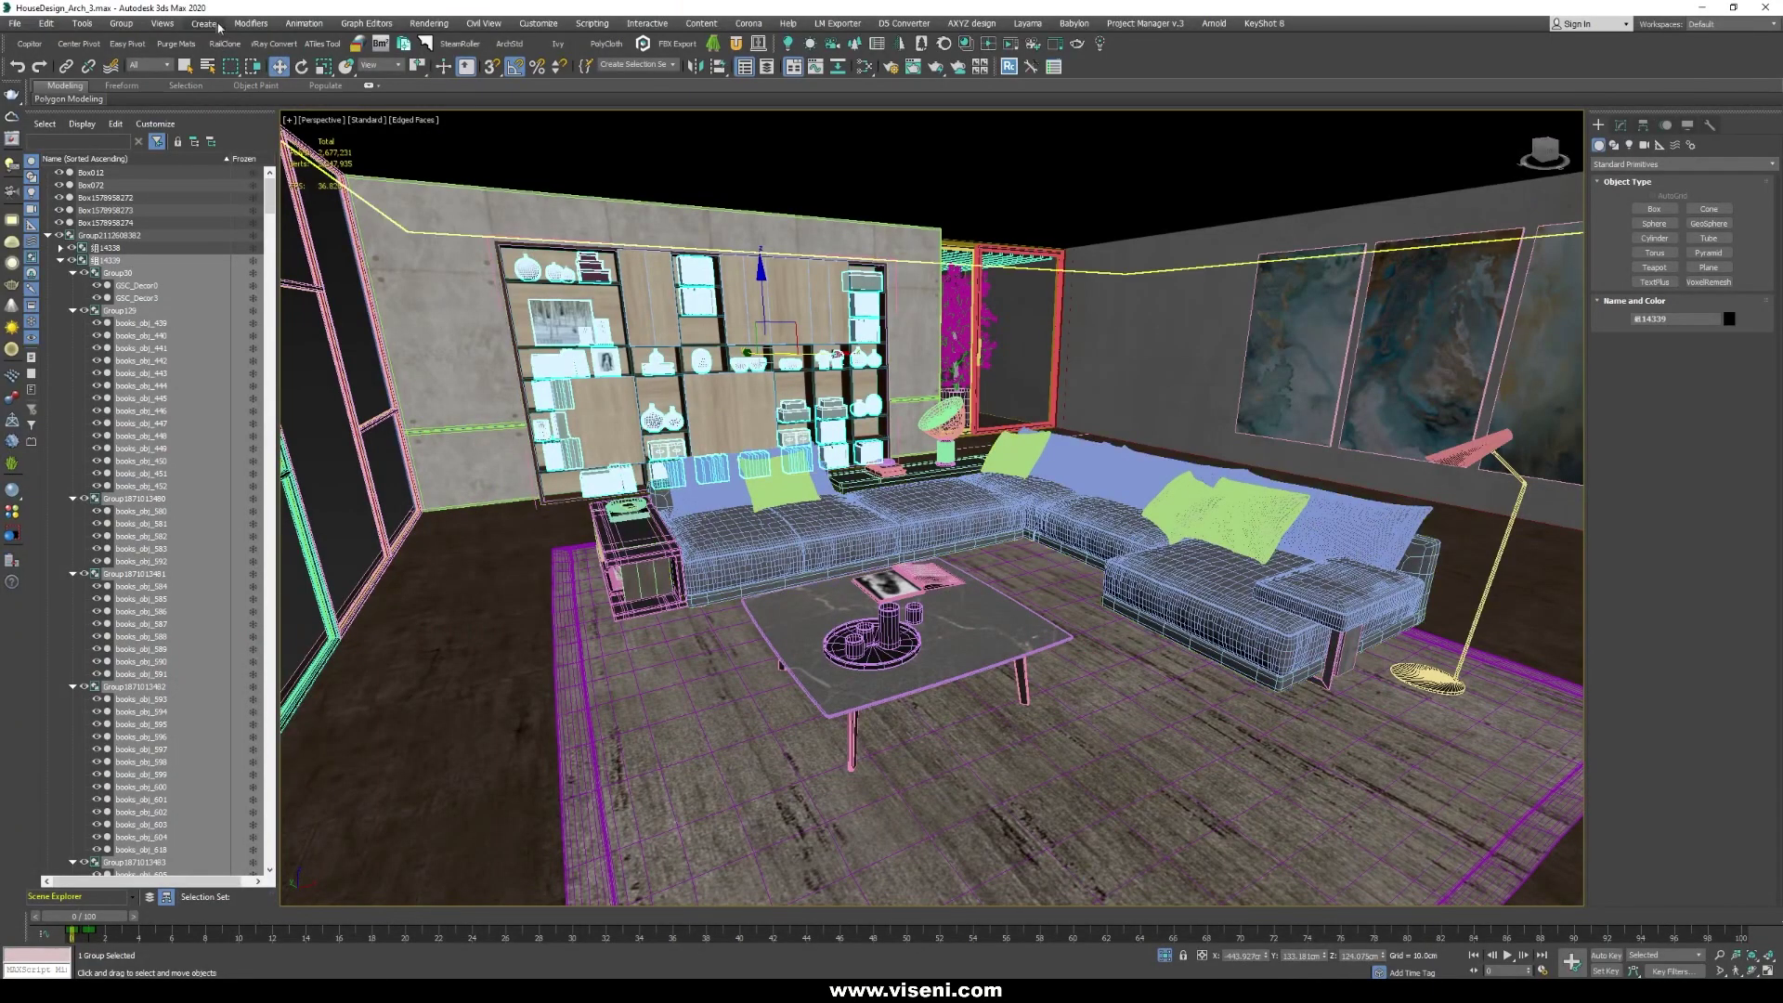
click(13, 24)
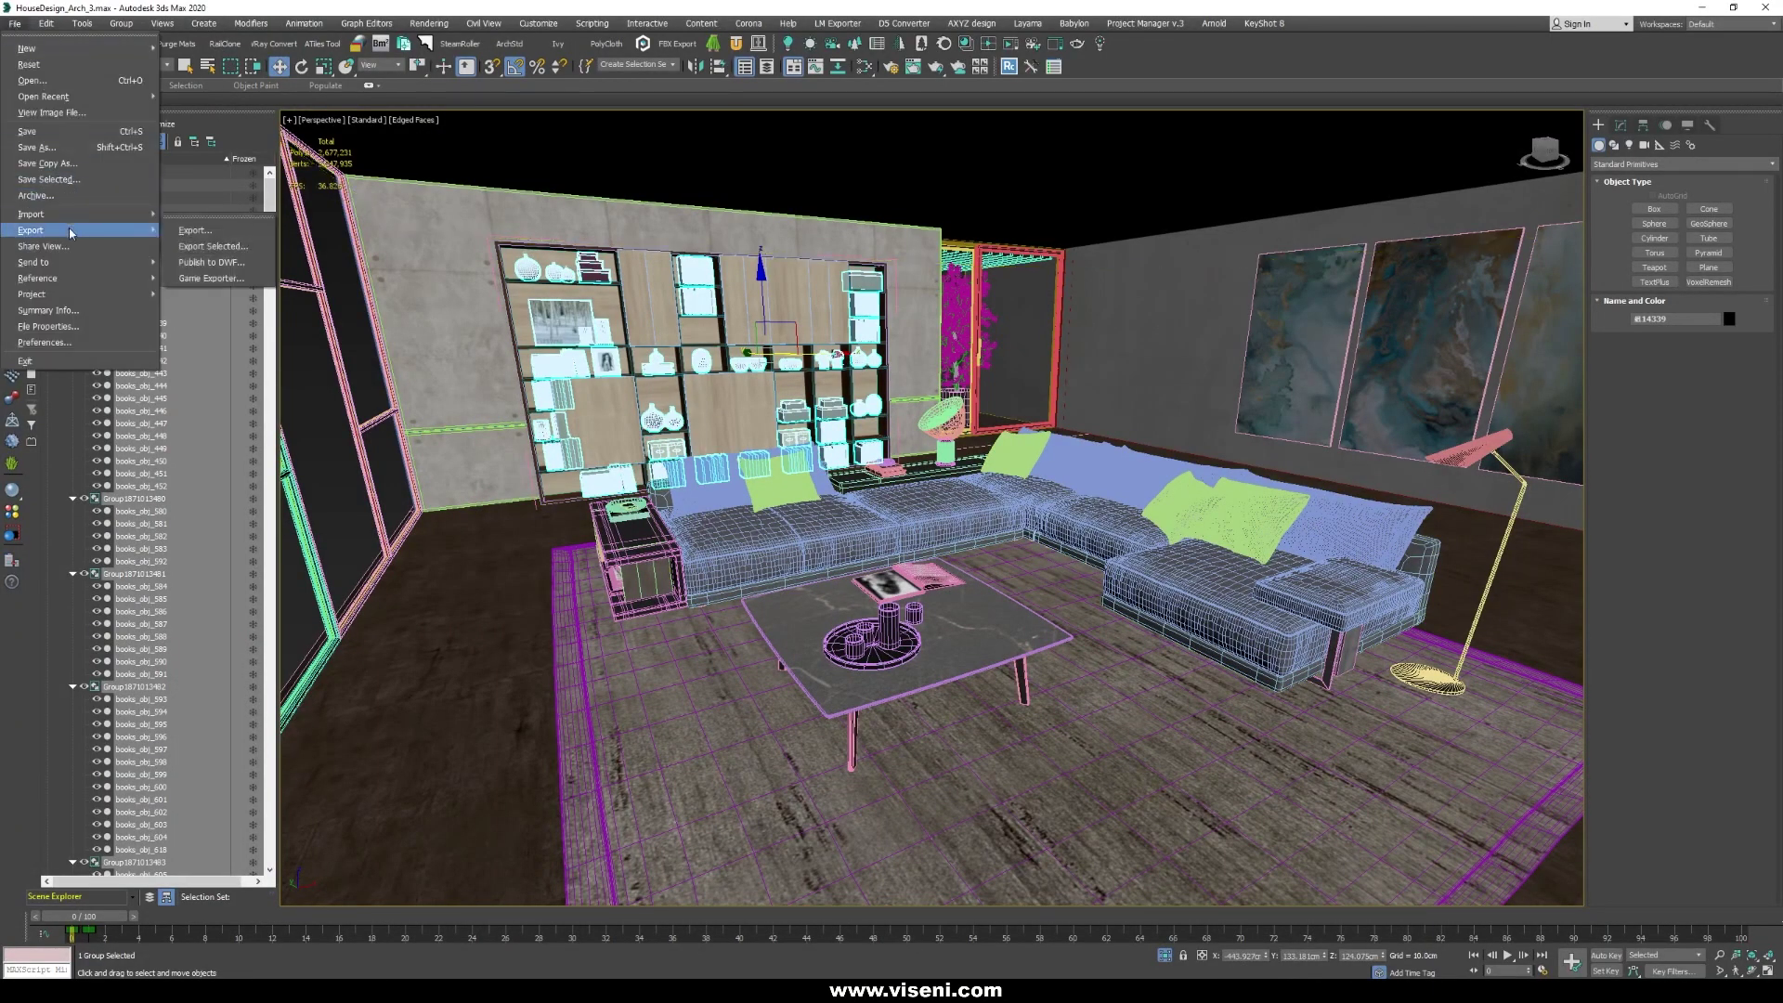
click(234, 233)
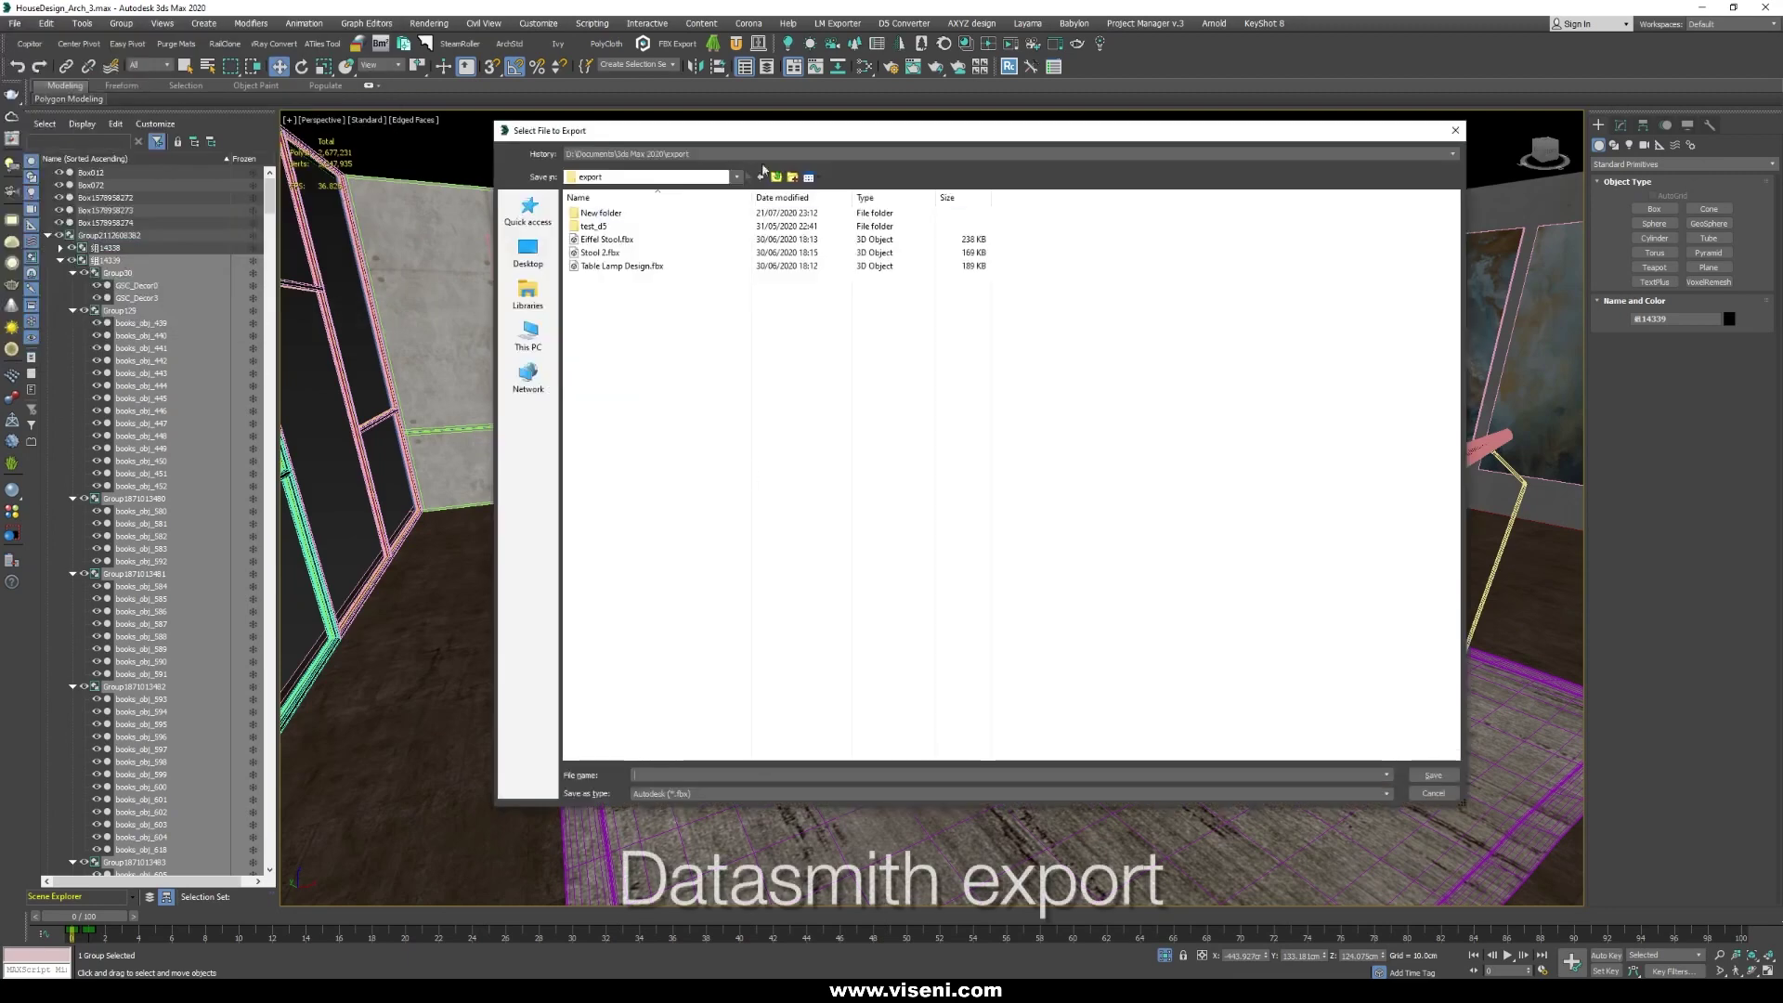
click(1012, 793)
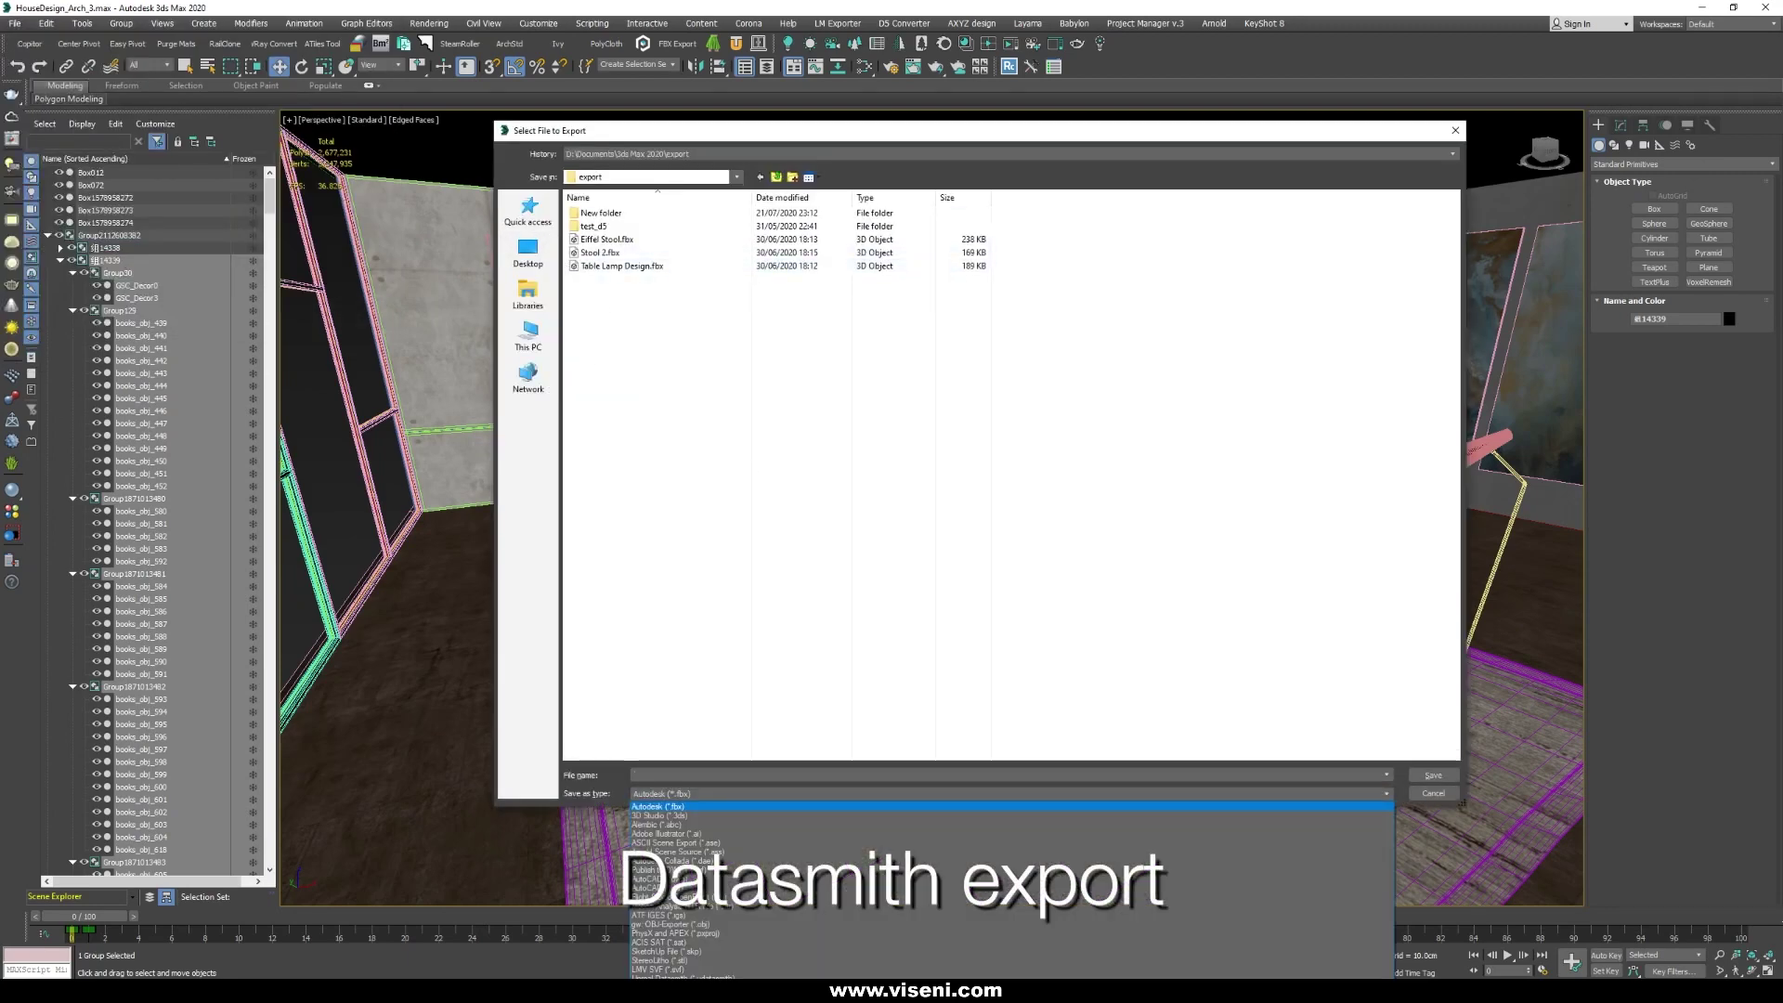
click(678, 977)
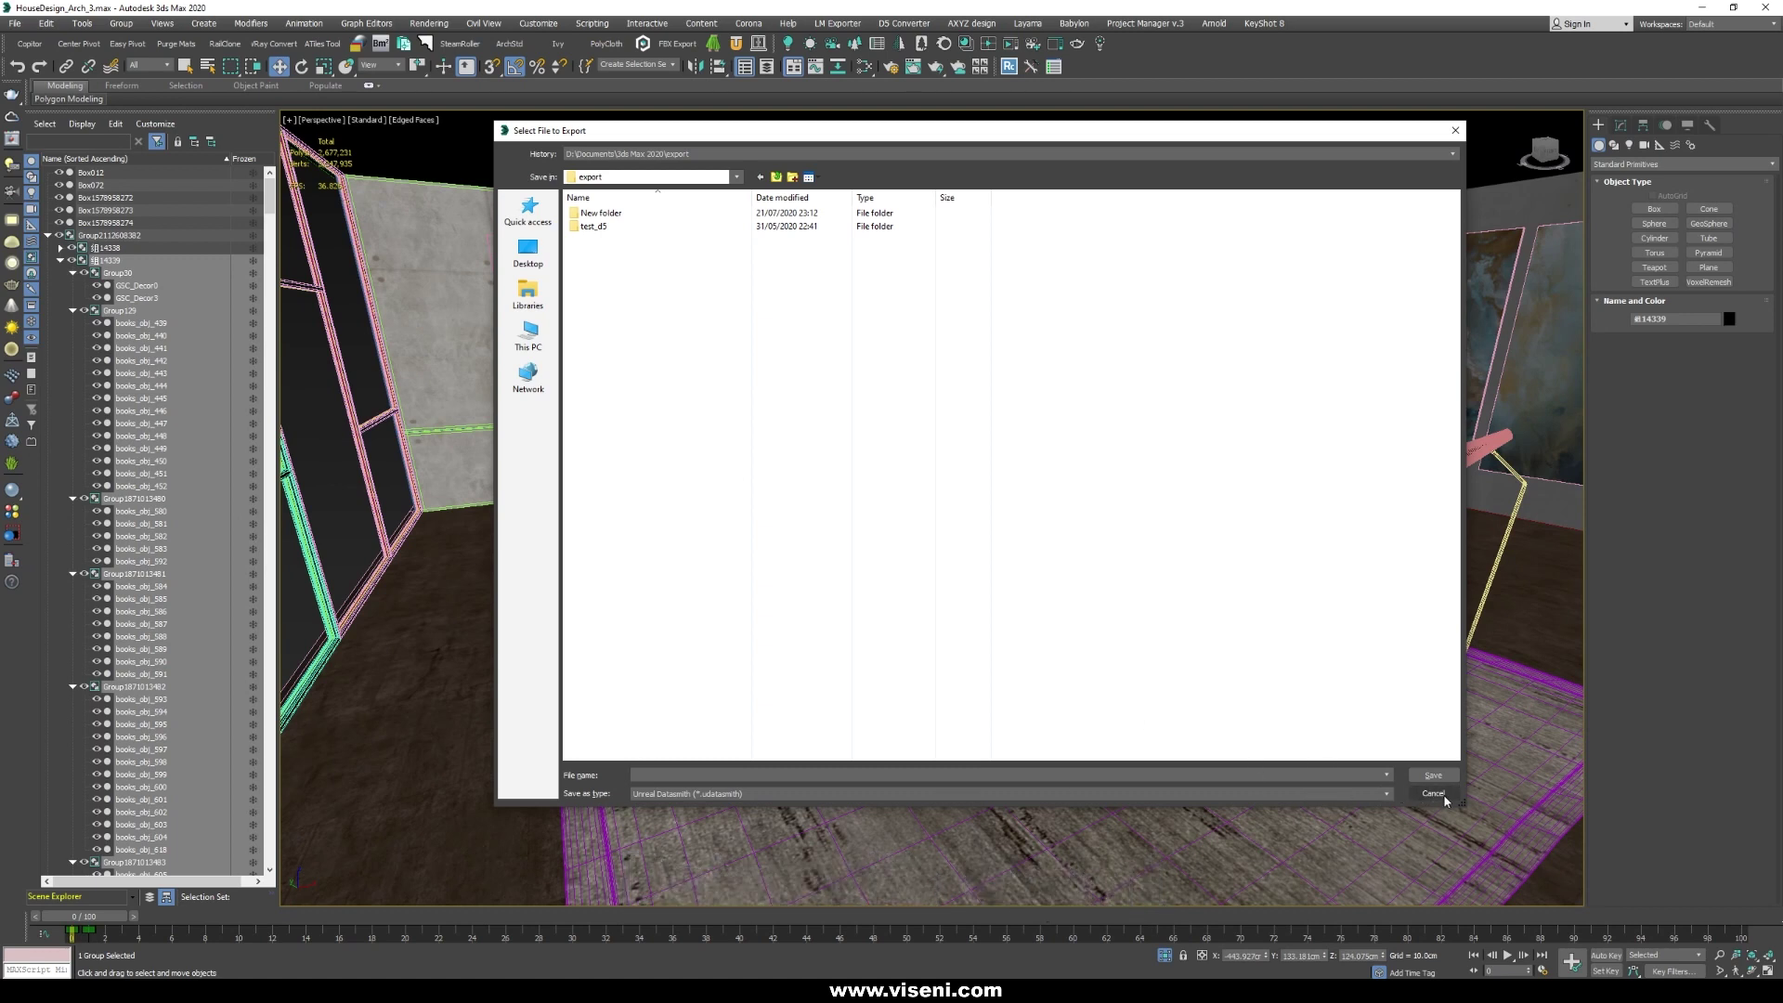
click(1433, 794)
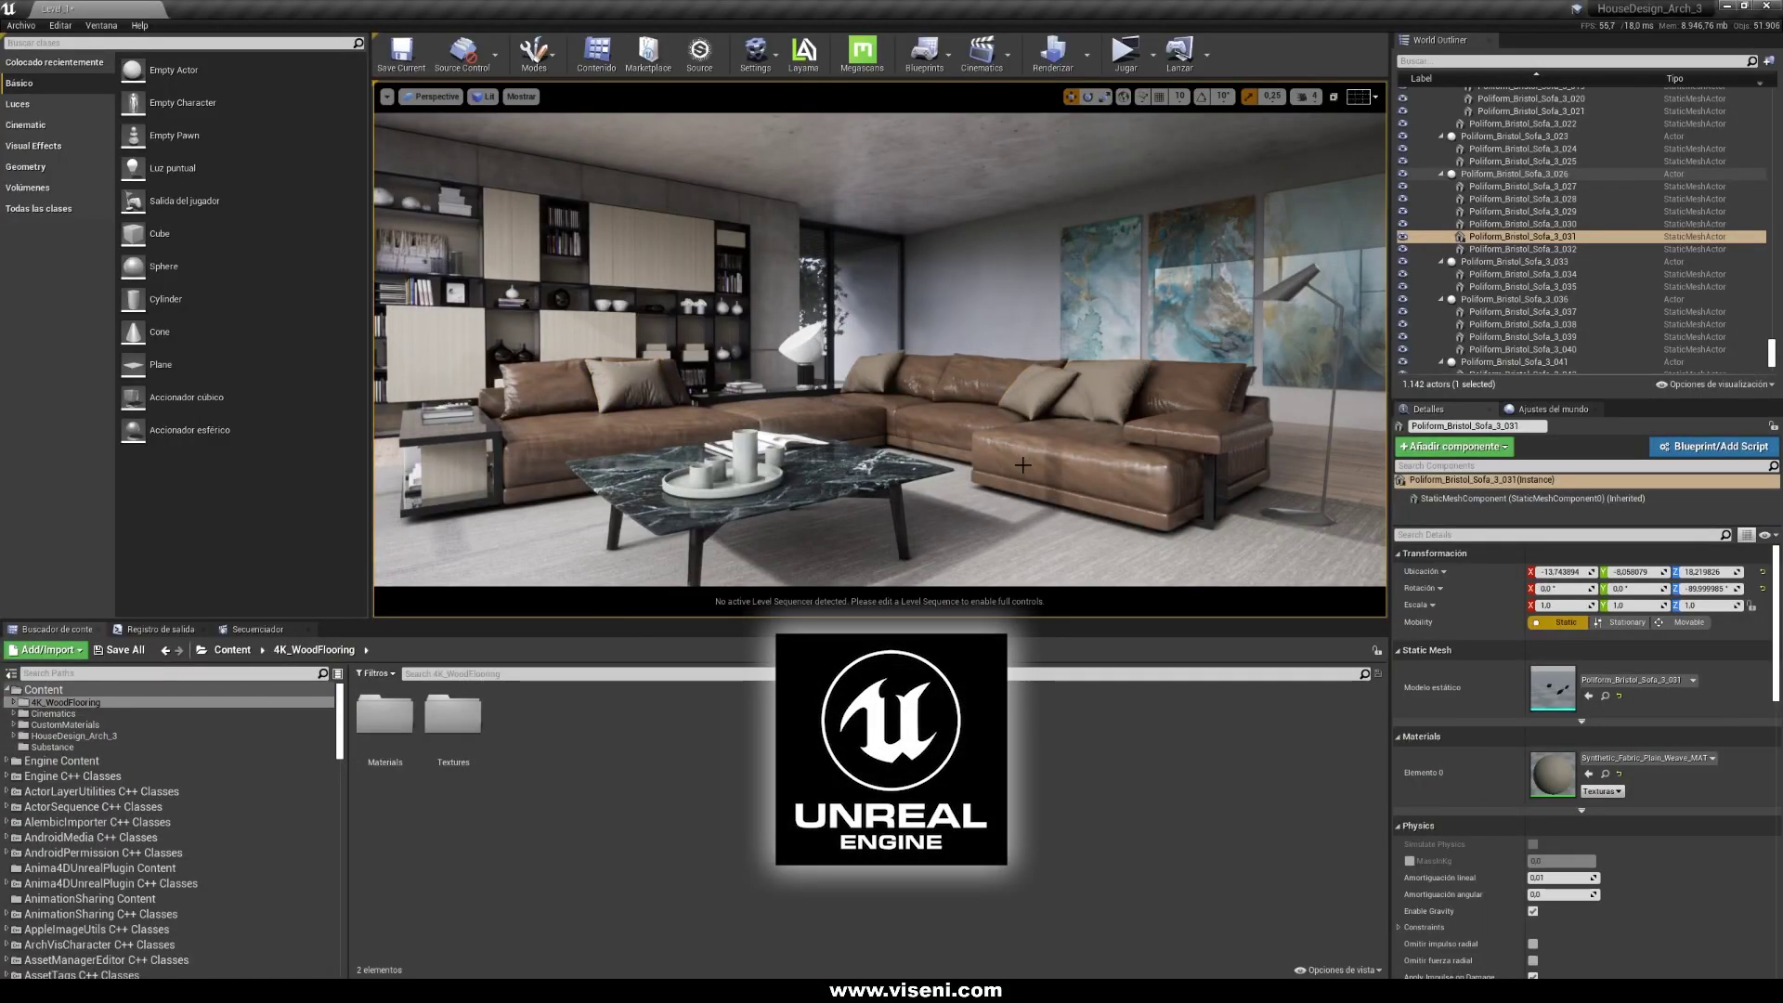
Move the viewport camera back and lower inside the living room
mouse_move(1023, 465)
right_down()
mouse_move(996, 453)
mouse_move(1152, 447)
mouse_move(1022, 464)
mouse_move(1029, 451)
right_up()
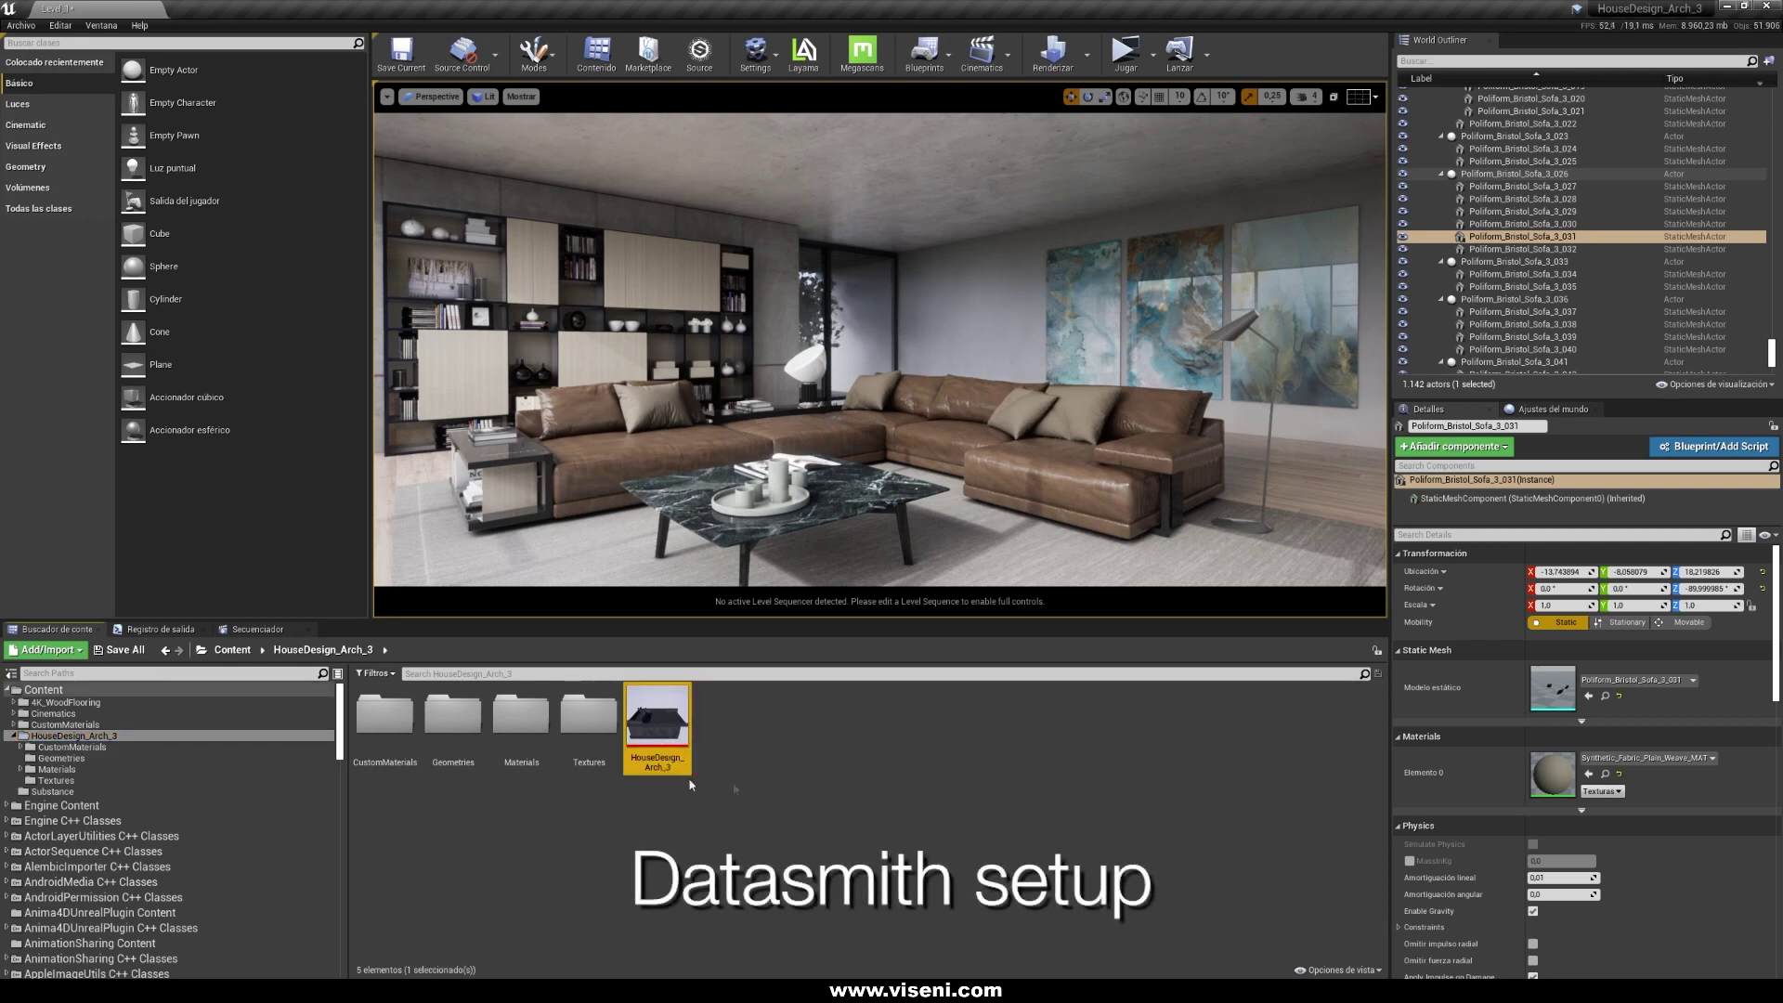
Browse the Geometries, Materials, Master and Textures asset folders in the Content Browser
click(83, 757)
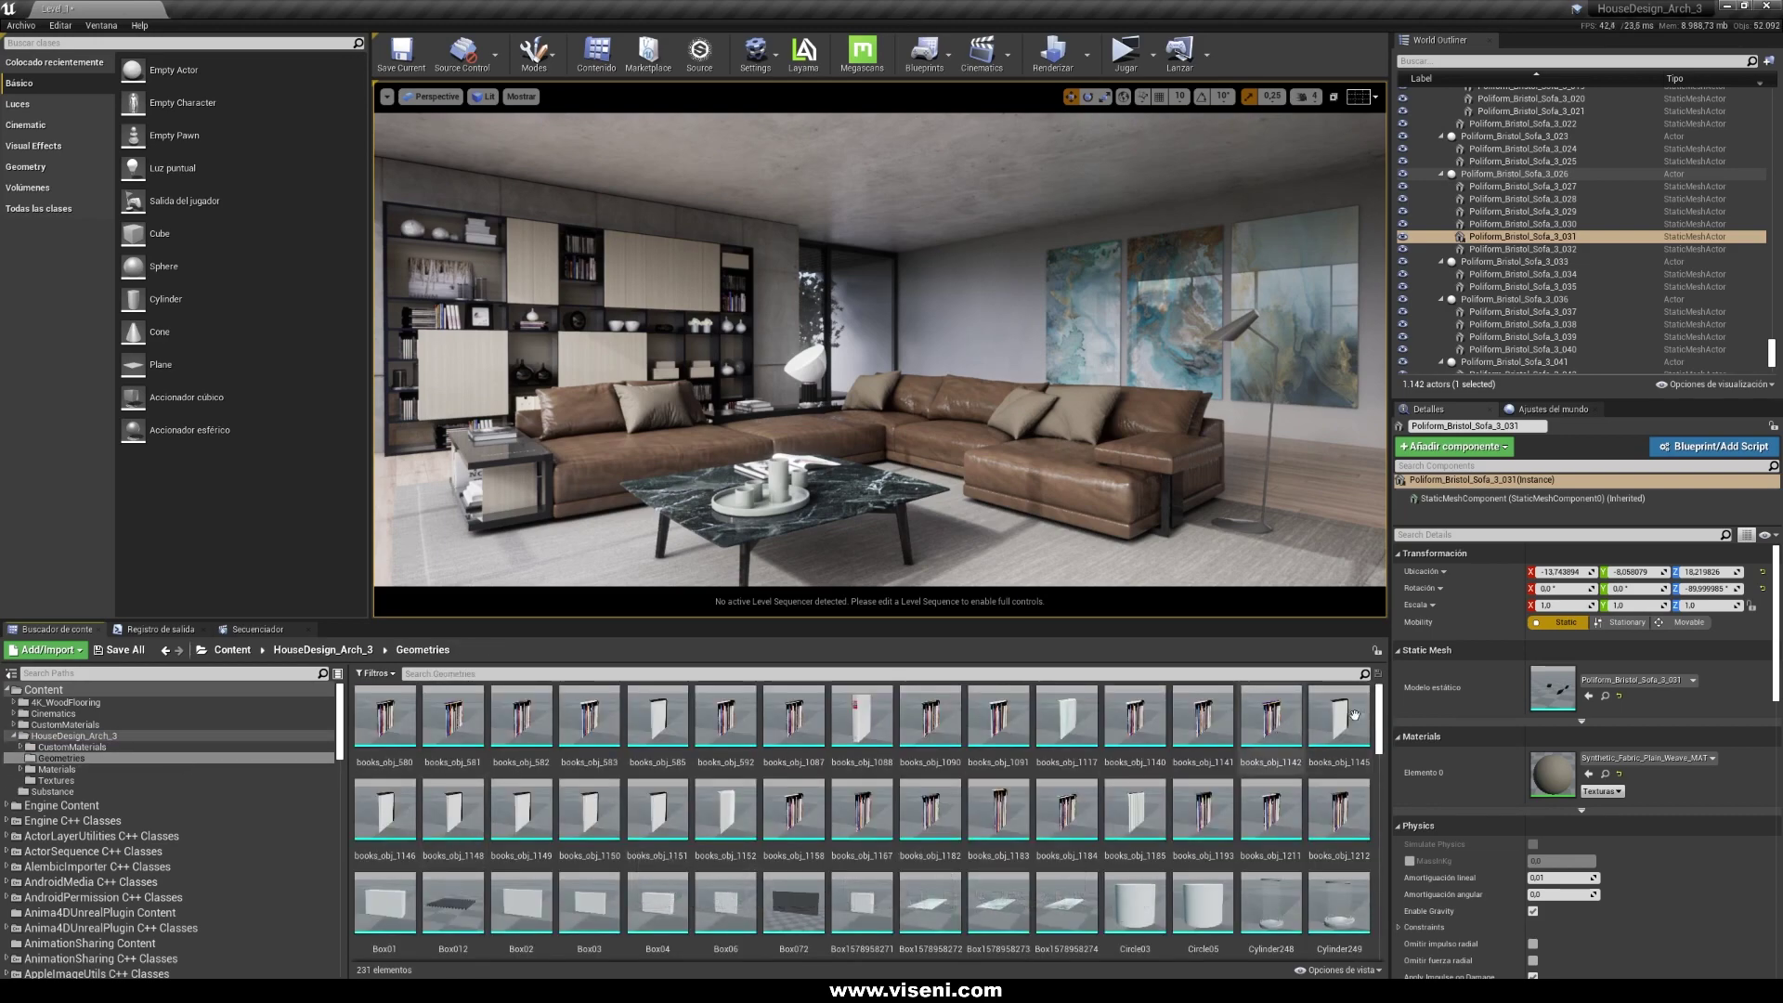
scroll(1355, 714, down, 10)
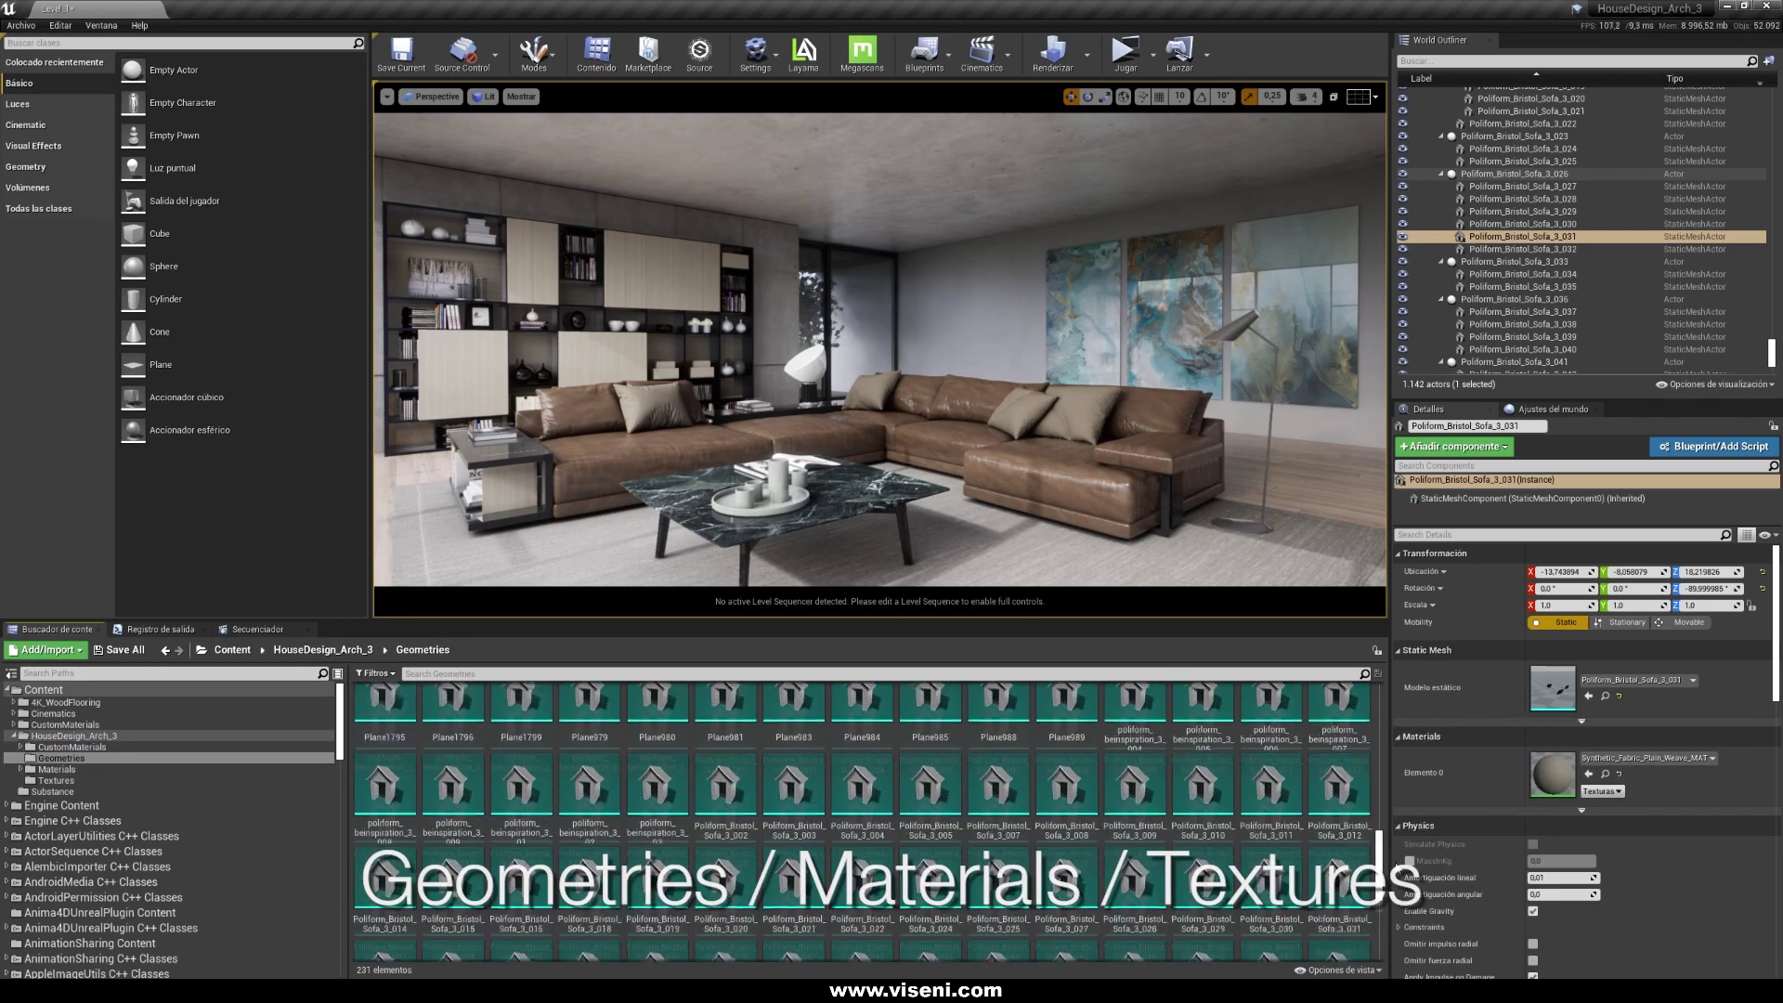
scroll(1372, 724, up, 8)
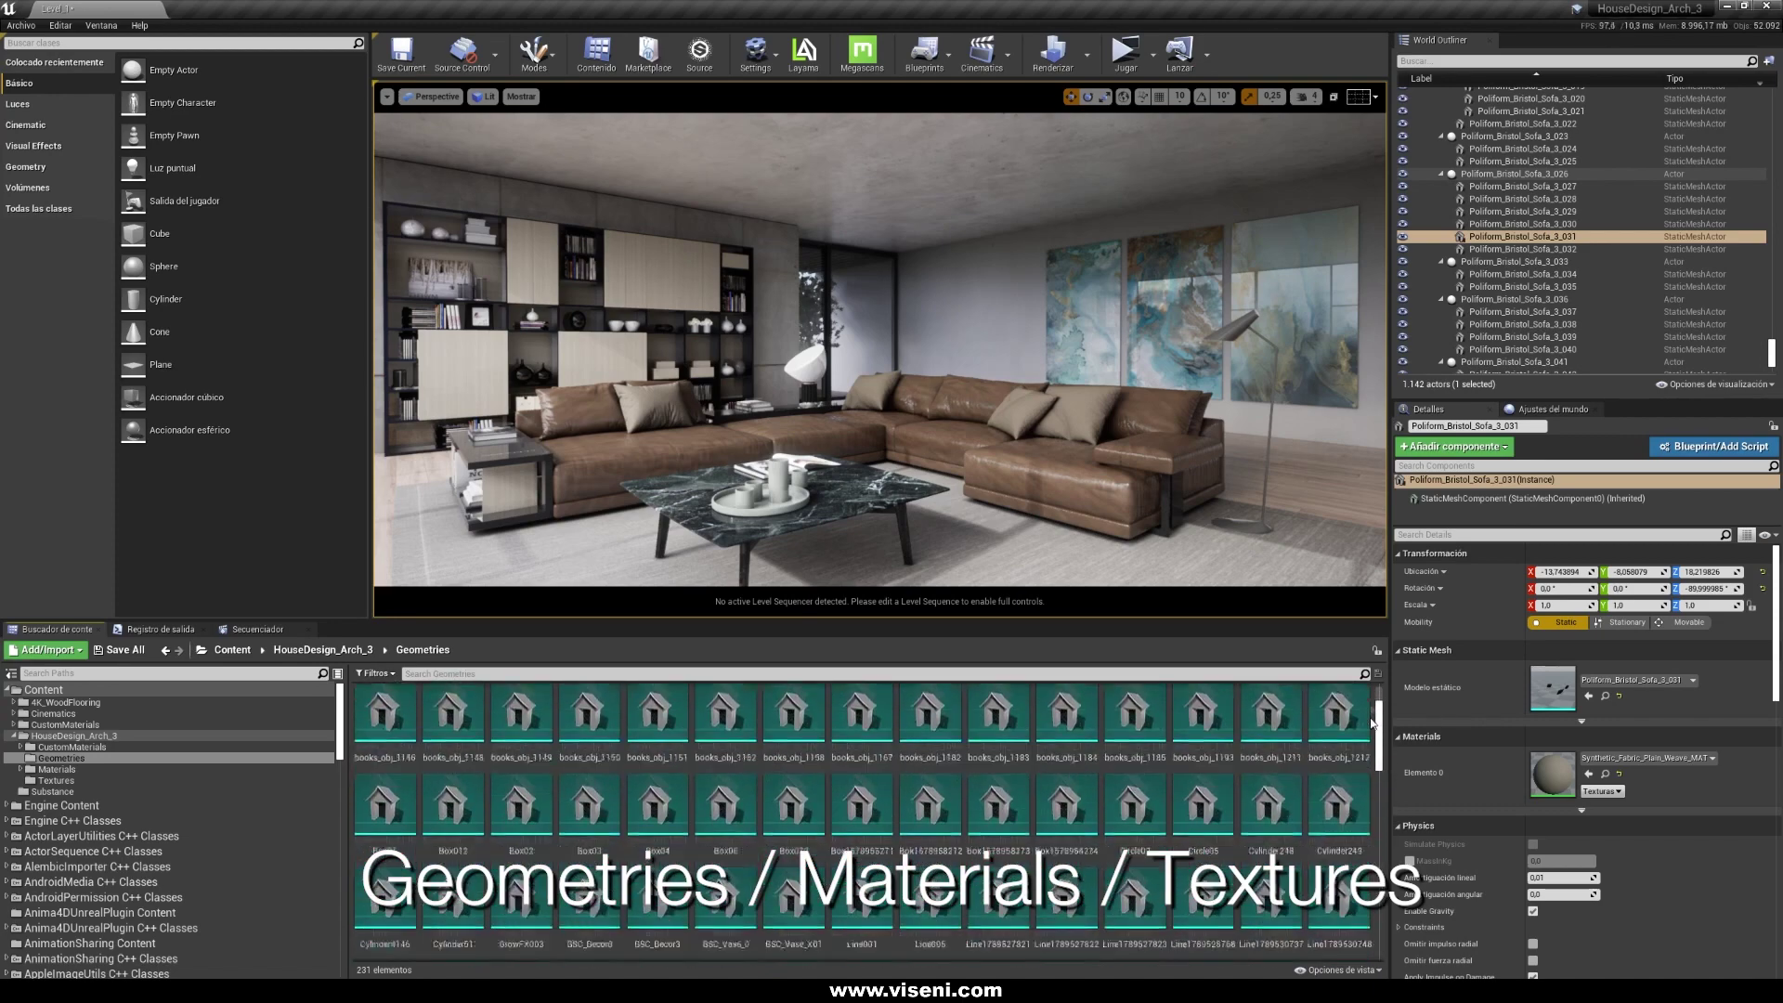
click(59, 770)
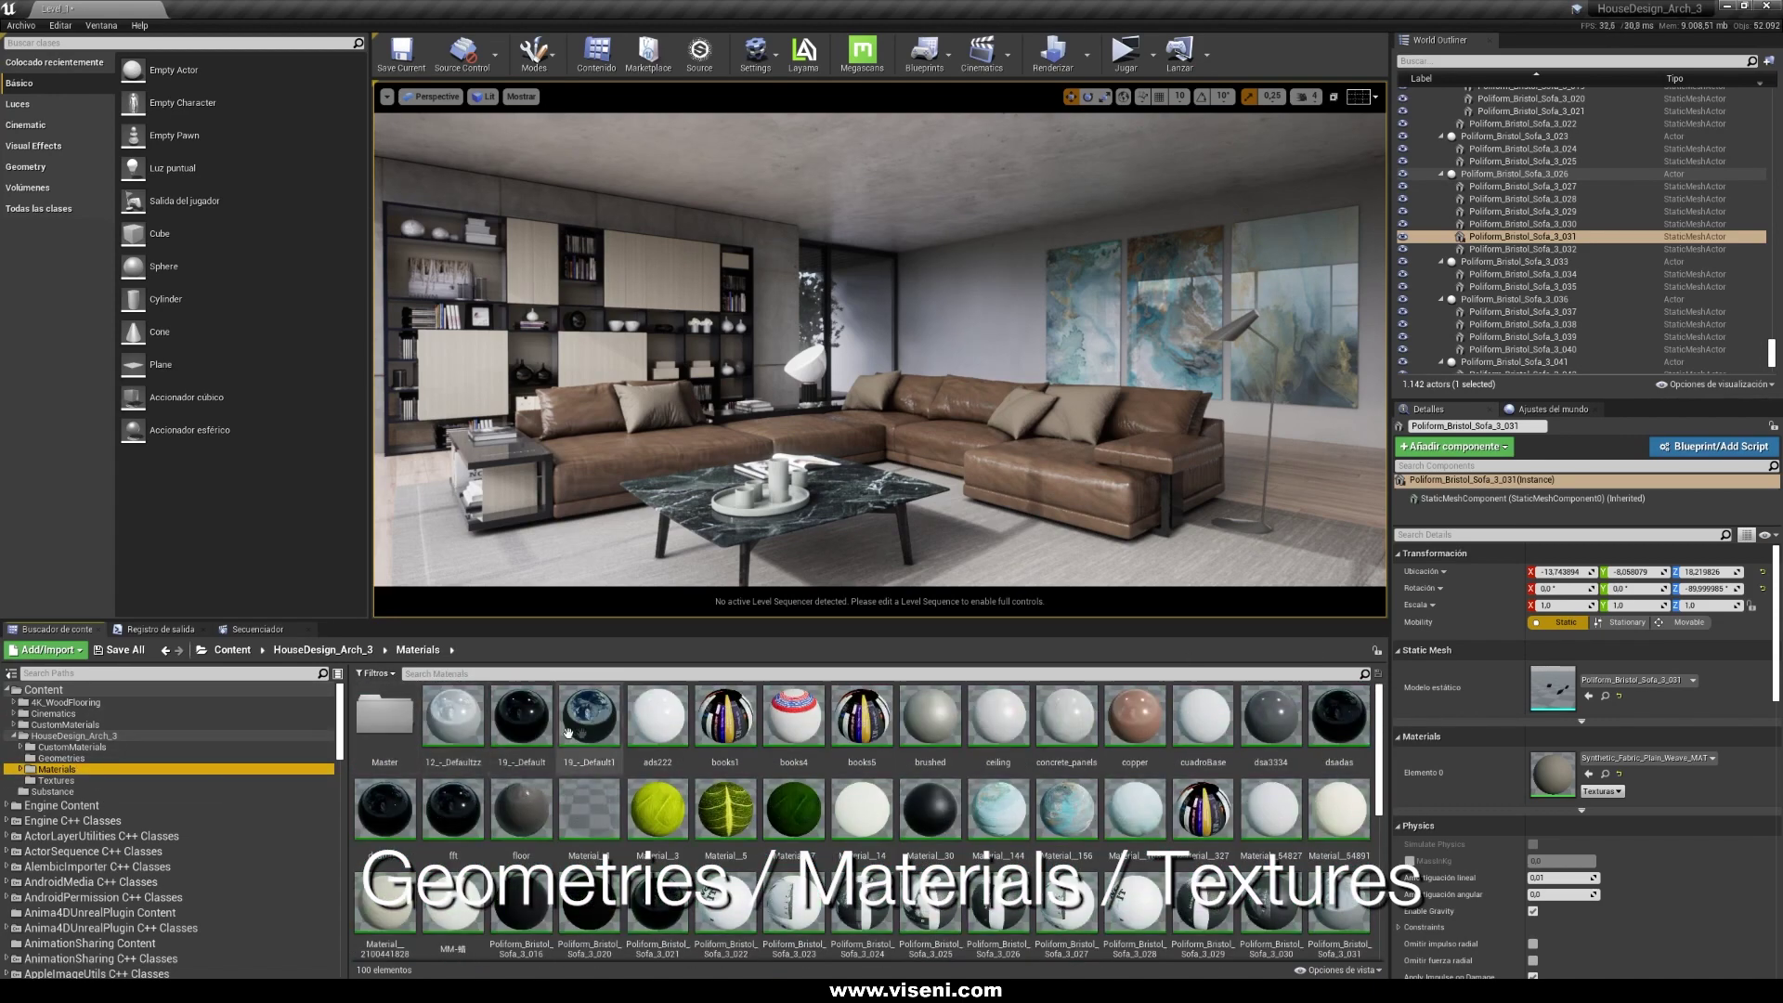
mouse_move(1381, 745)
mouse_down()
mouse_move(1381, 893)
mouse_move(1381, 734)
mouse_up()
double_click(383, 718)
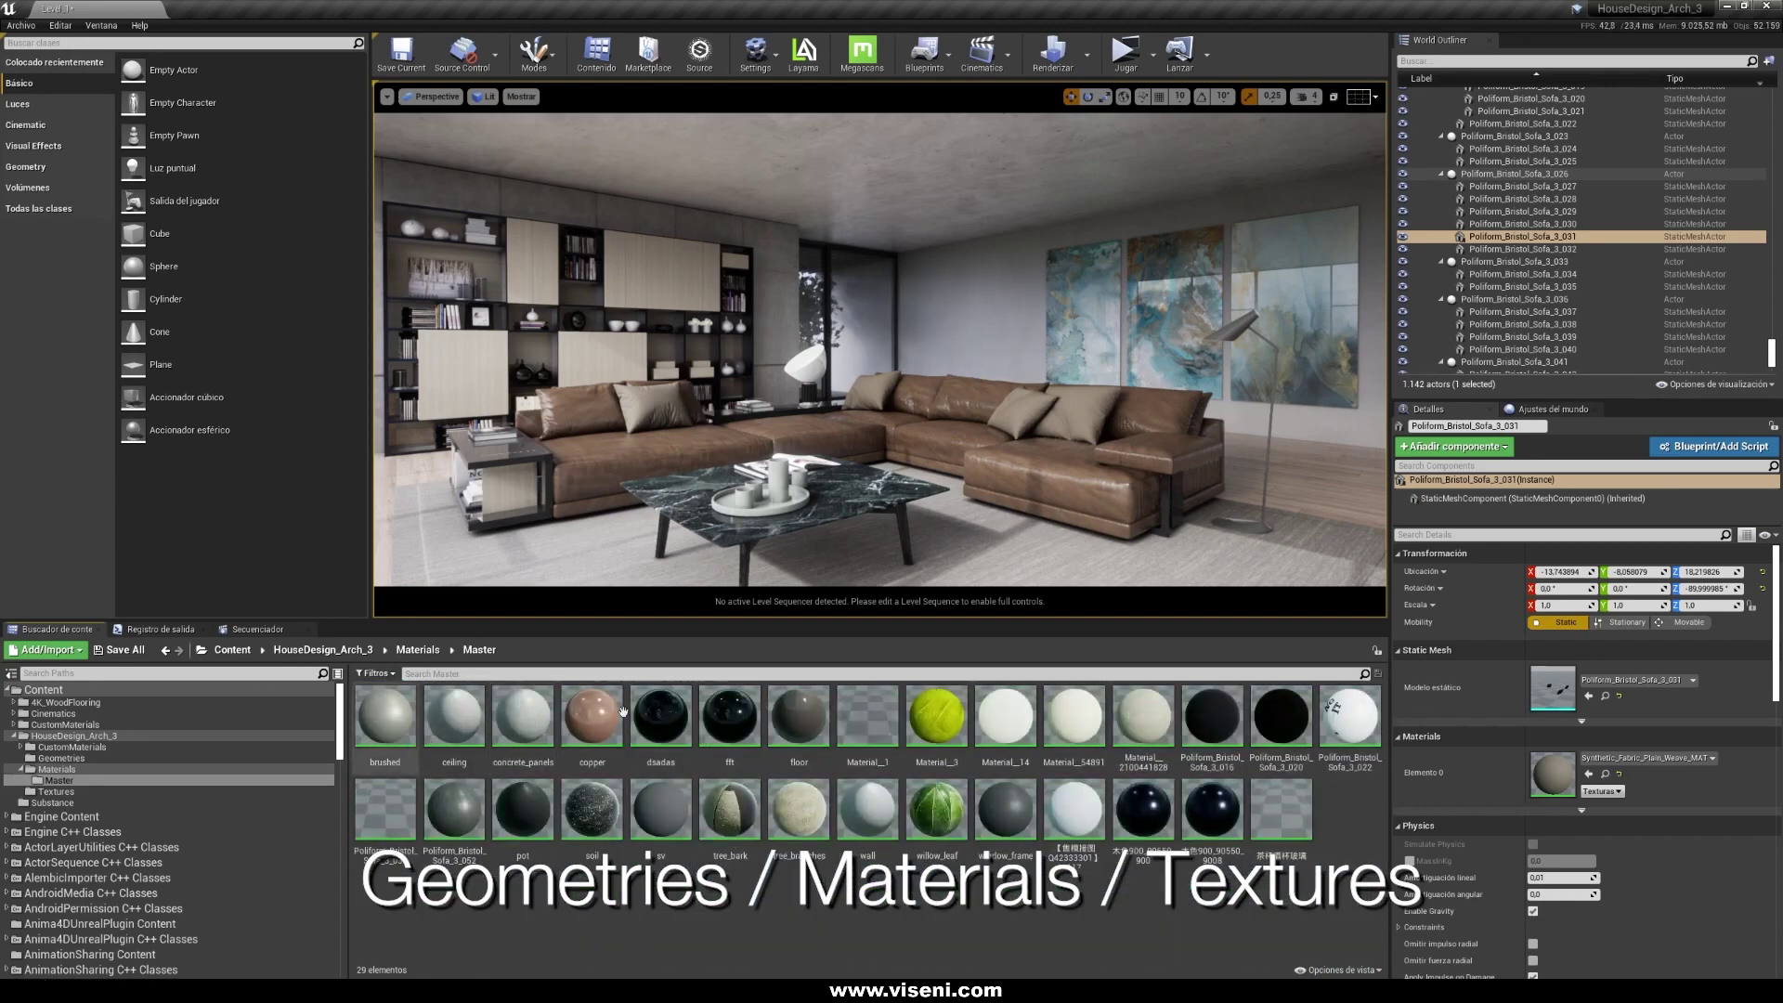
click(48, 792)
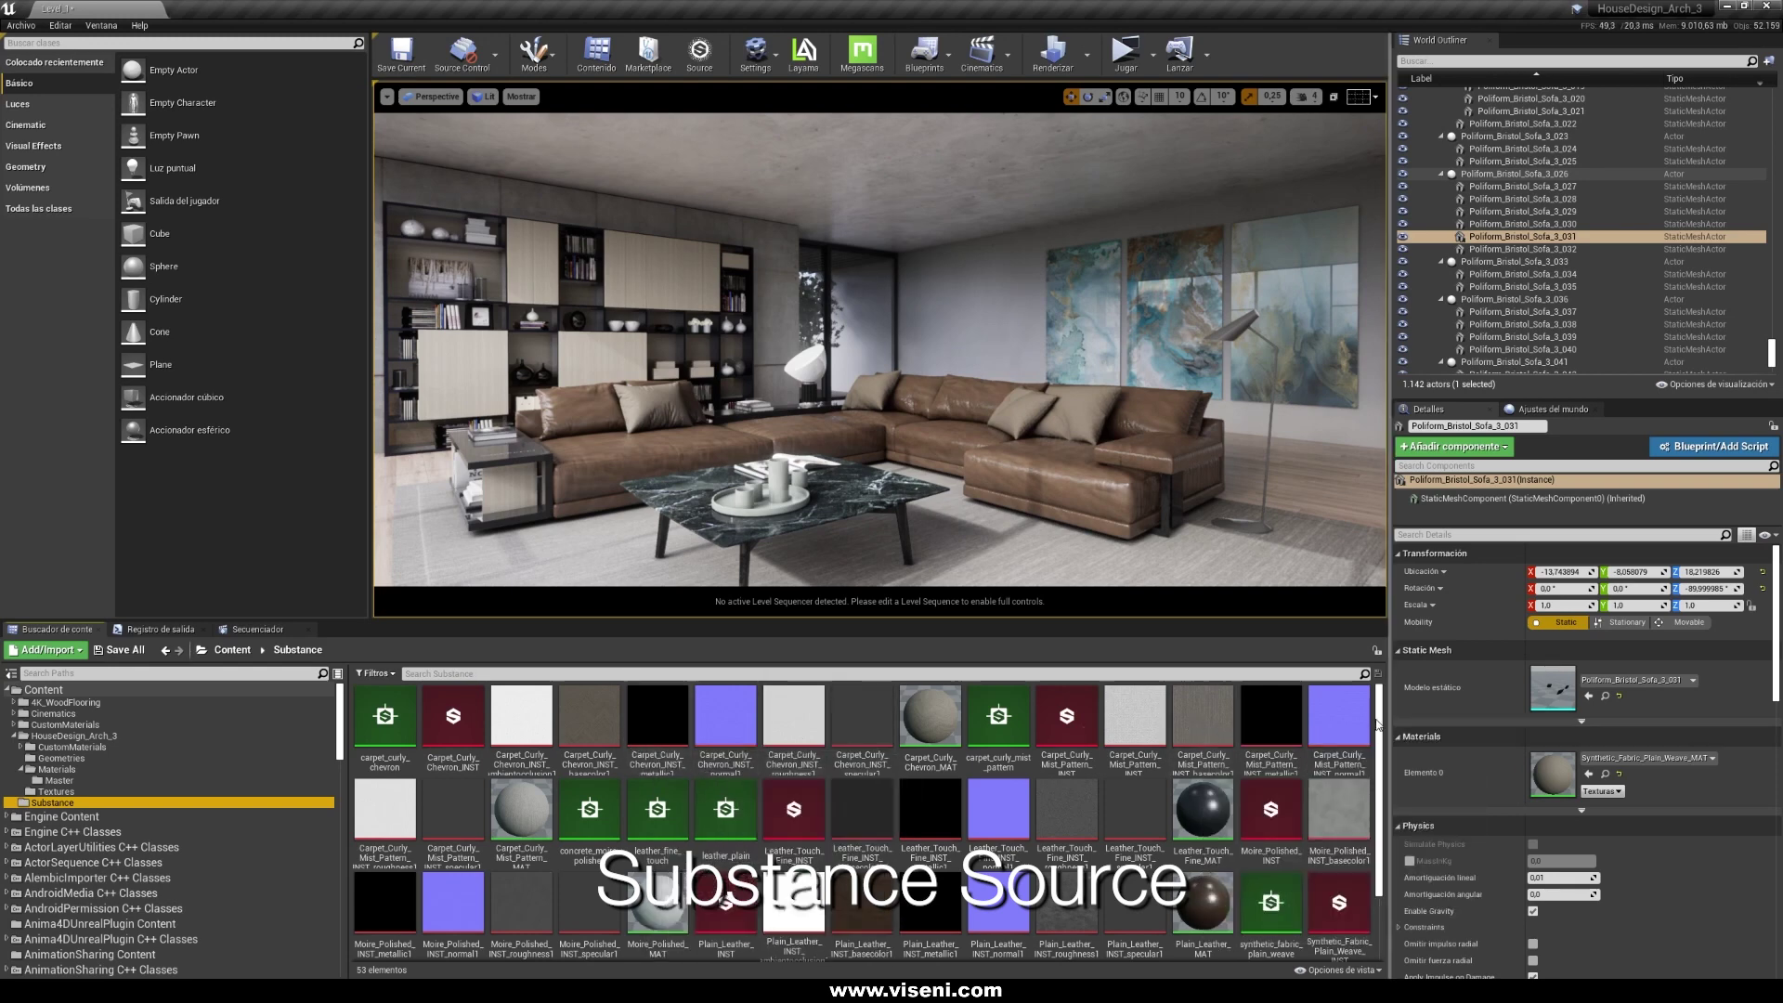
mouse_move(1378, 697)
mouse_down()
mouse_move(1385, 780)
mouse_move(1385, 724)
mouse_up()
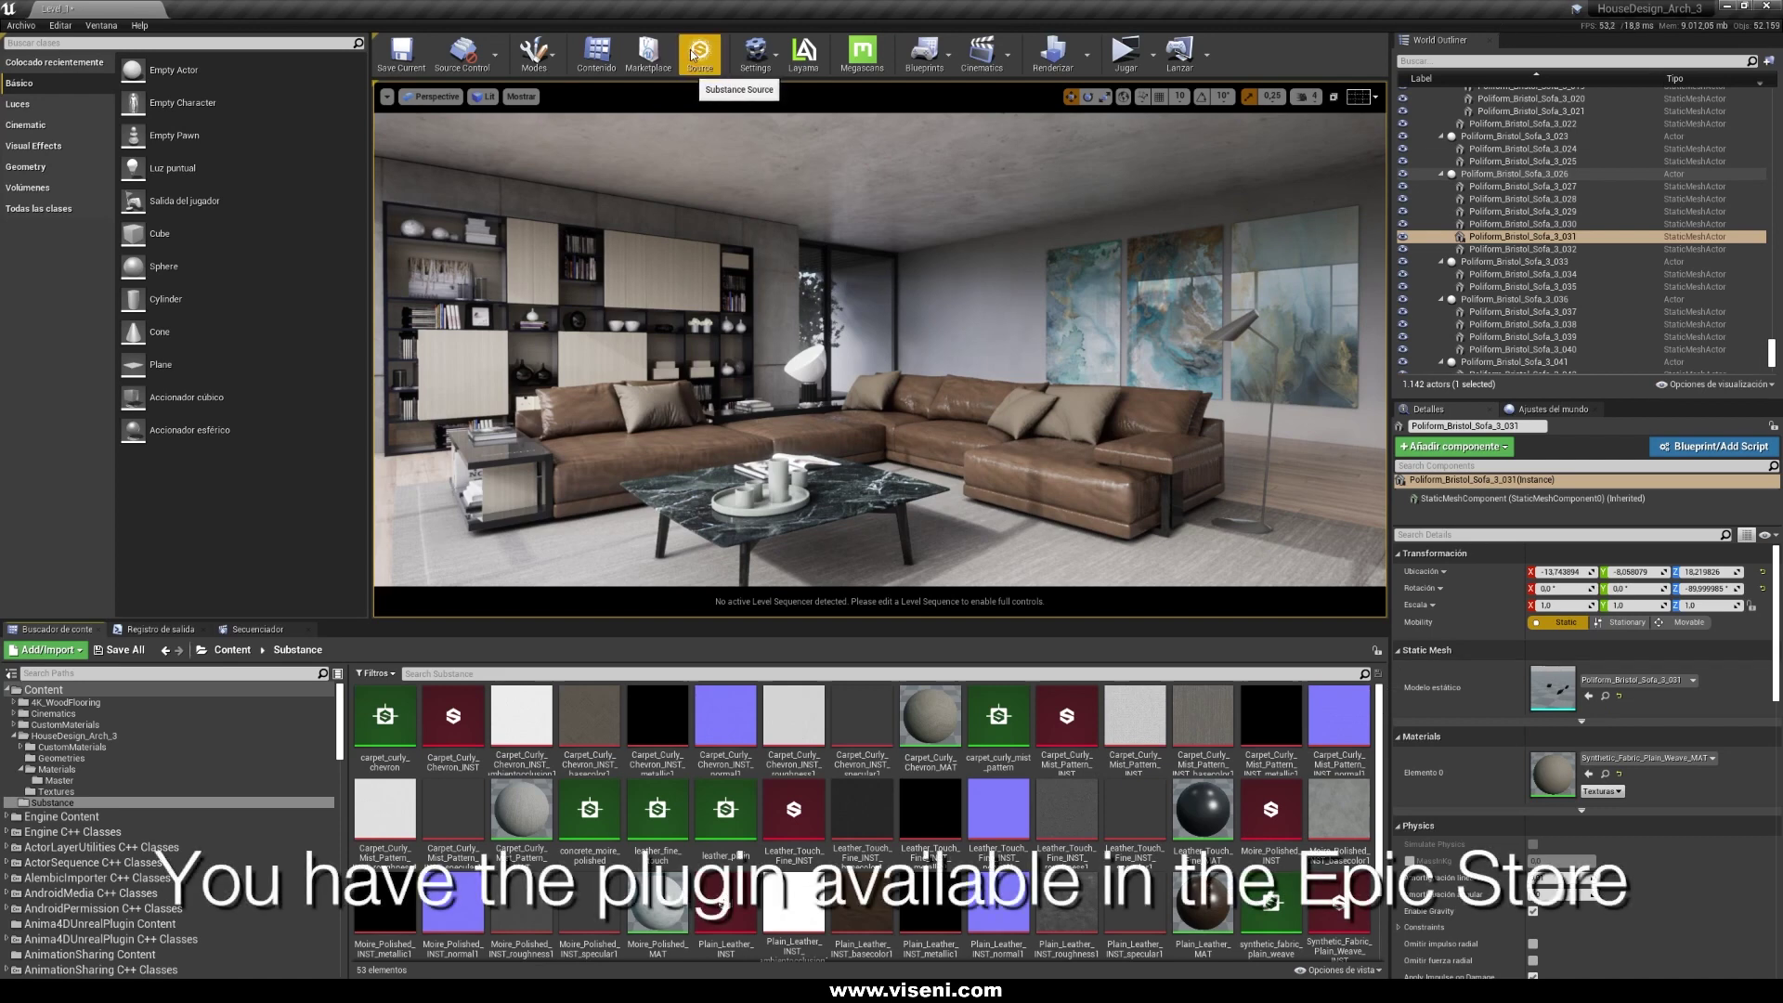
click(739, 75)
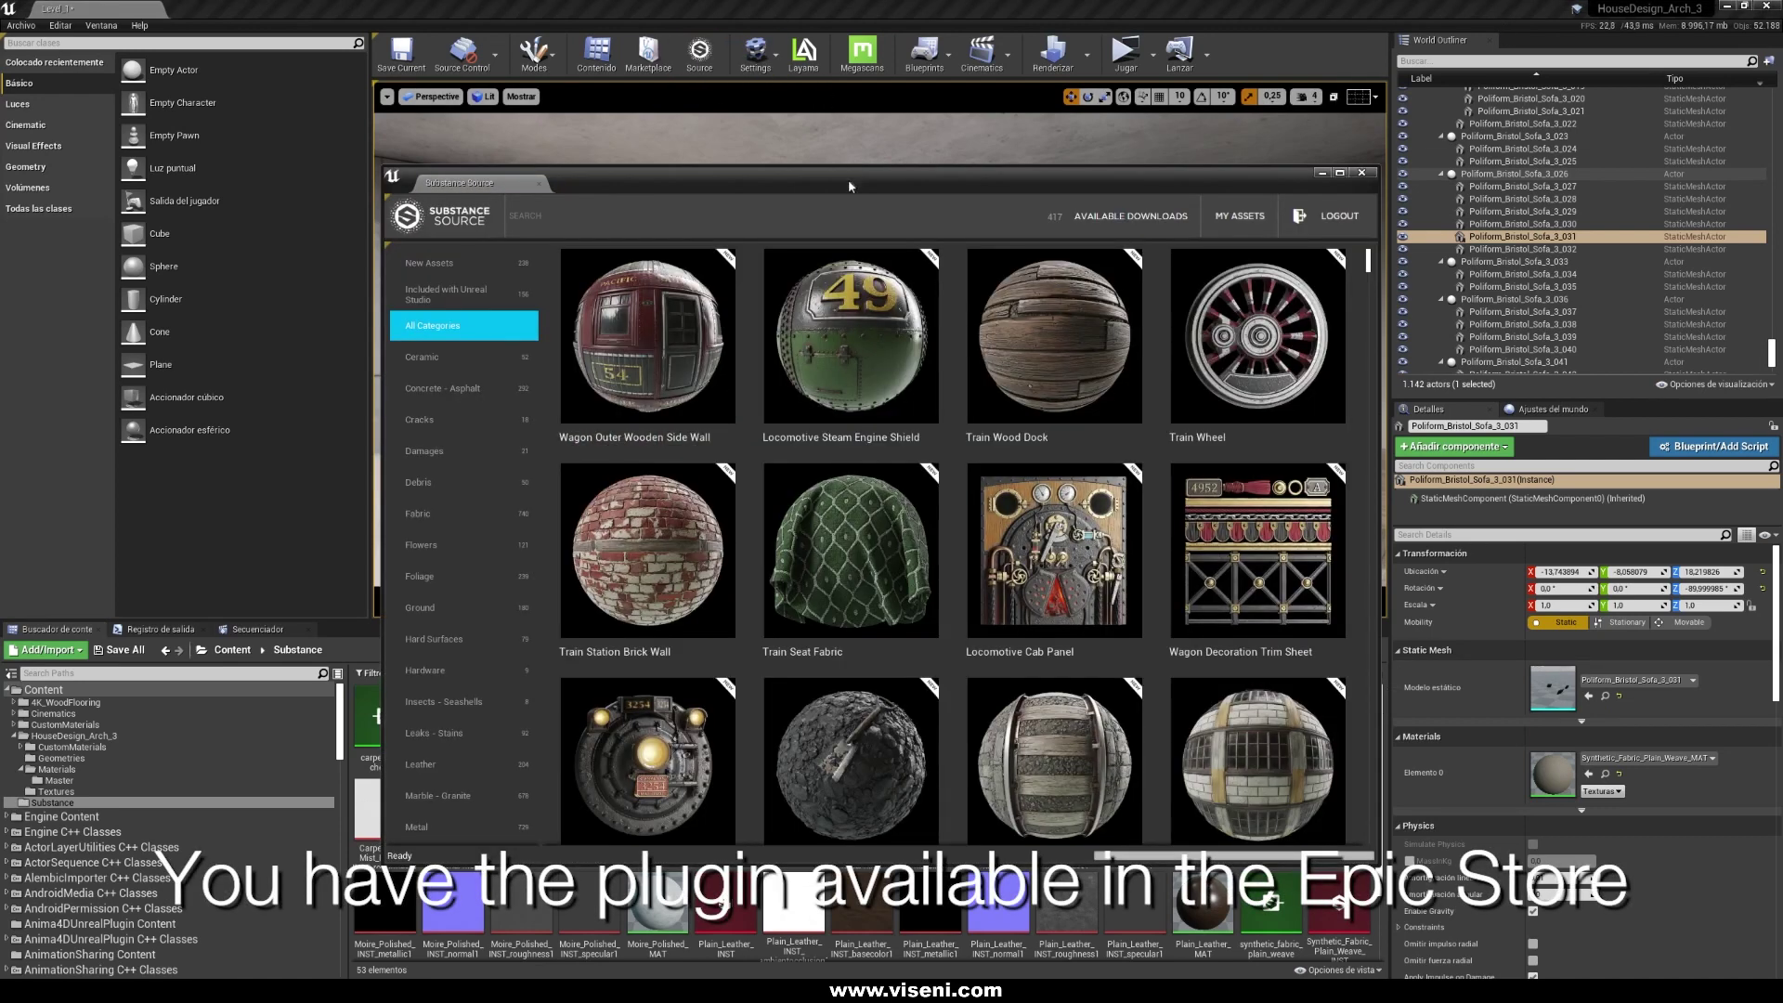
scroll(1356, 258, down, 10)
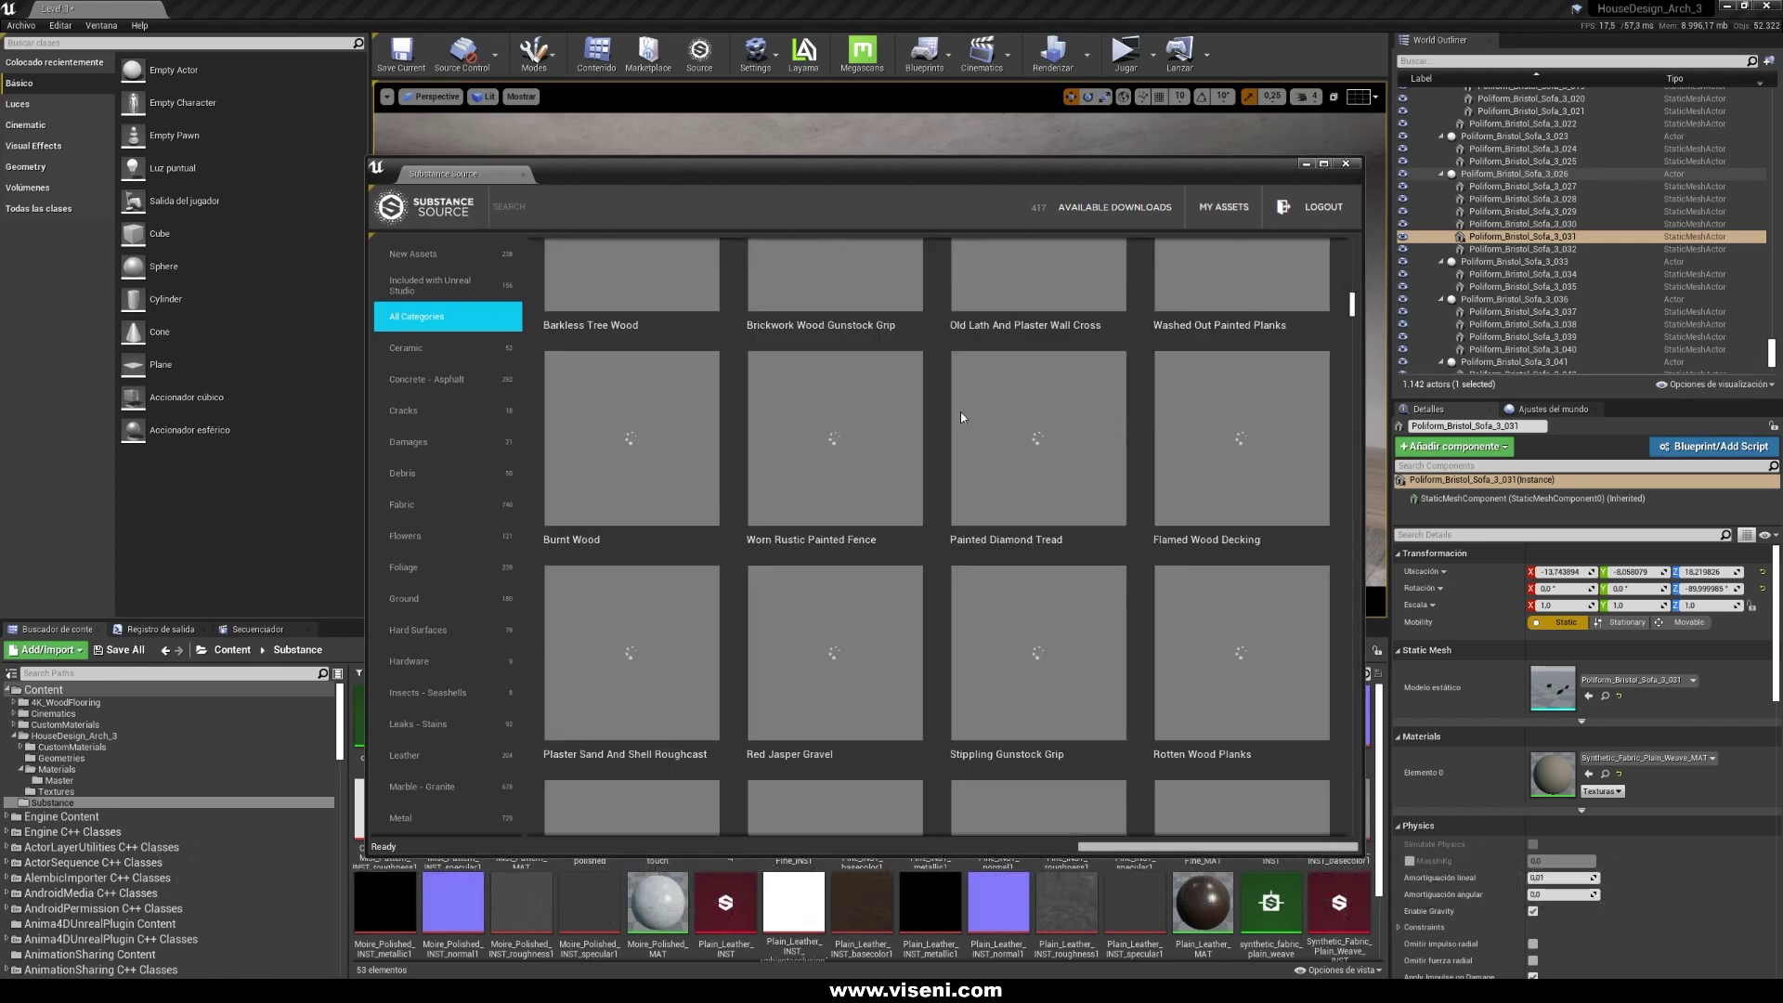
drag(1354, 305, 1349, 243)
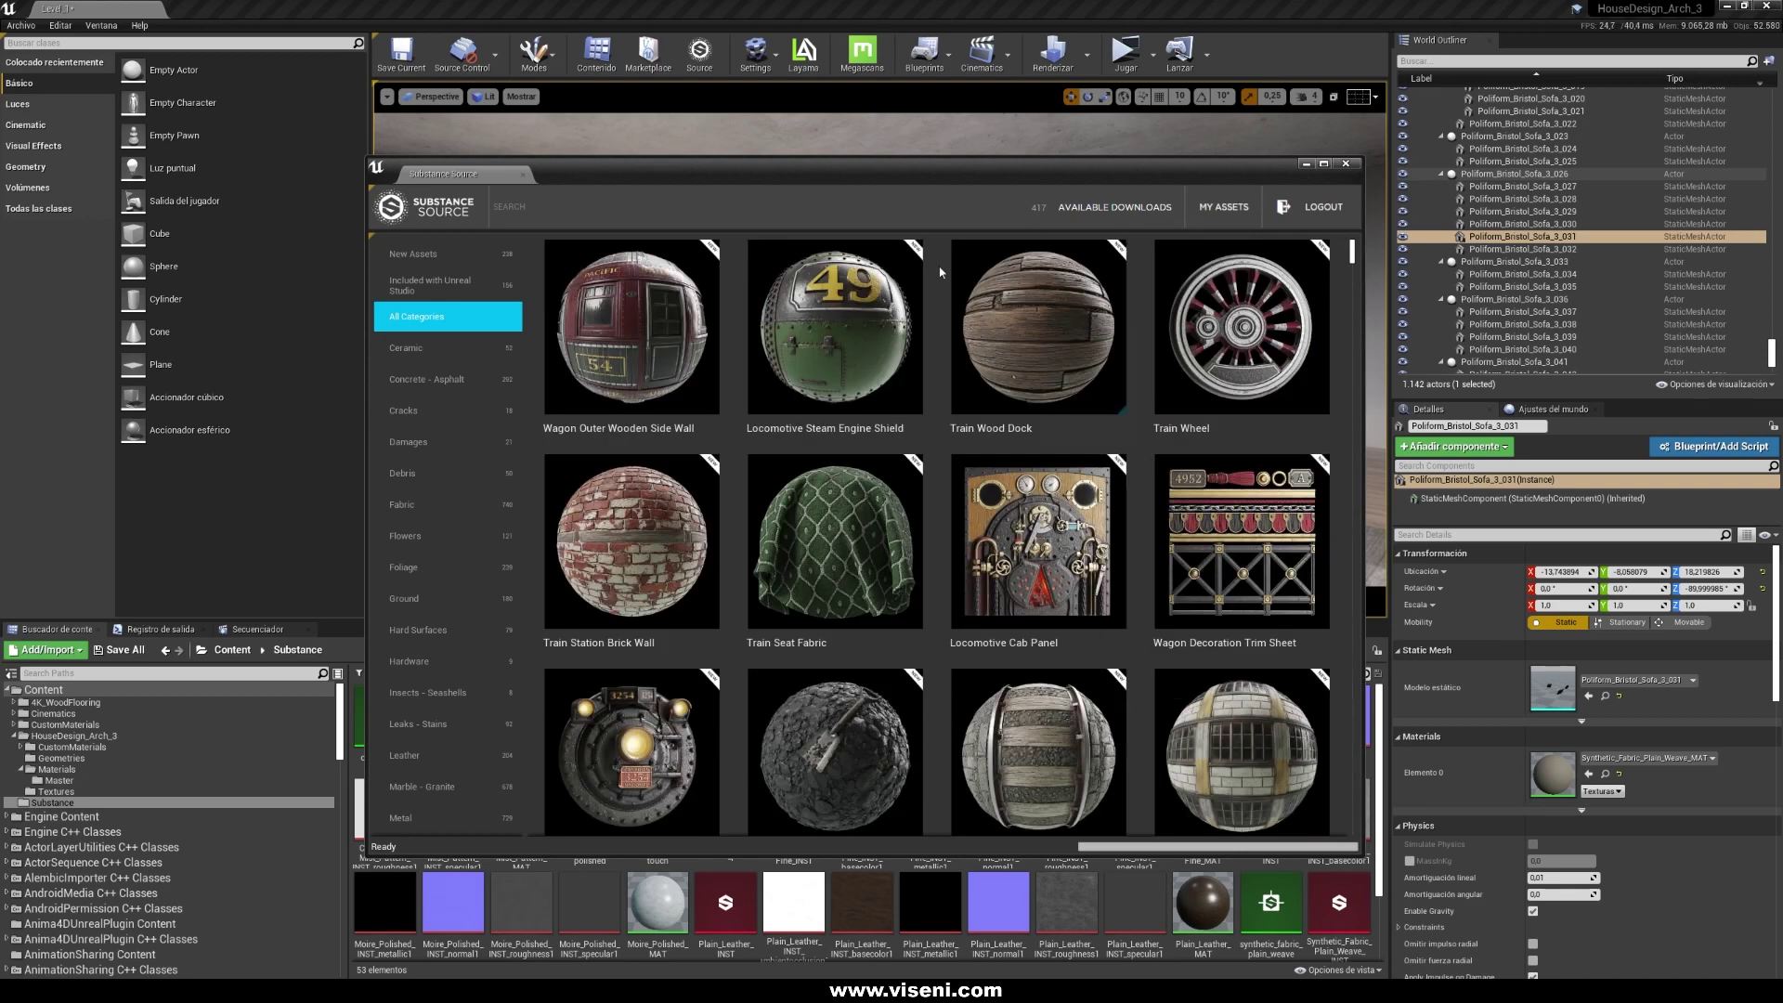
click(1215, 212)
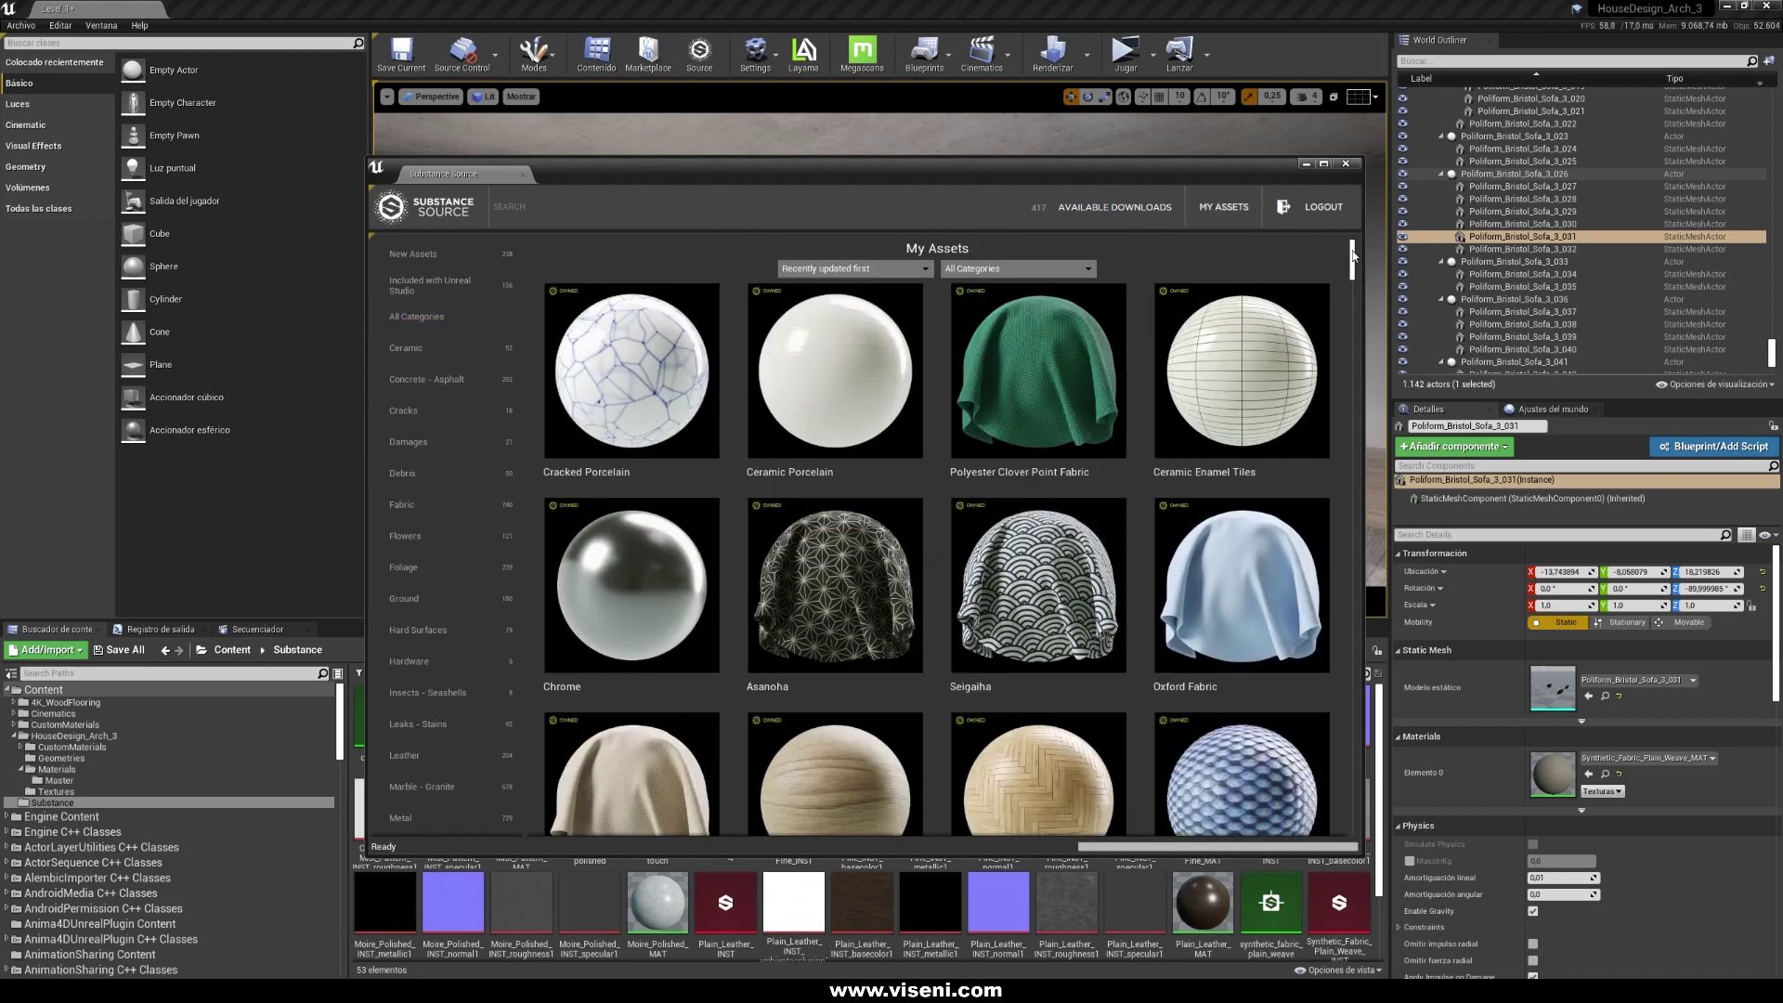
scroll(1357, 277, down, 10)
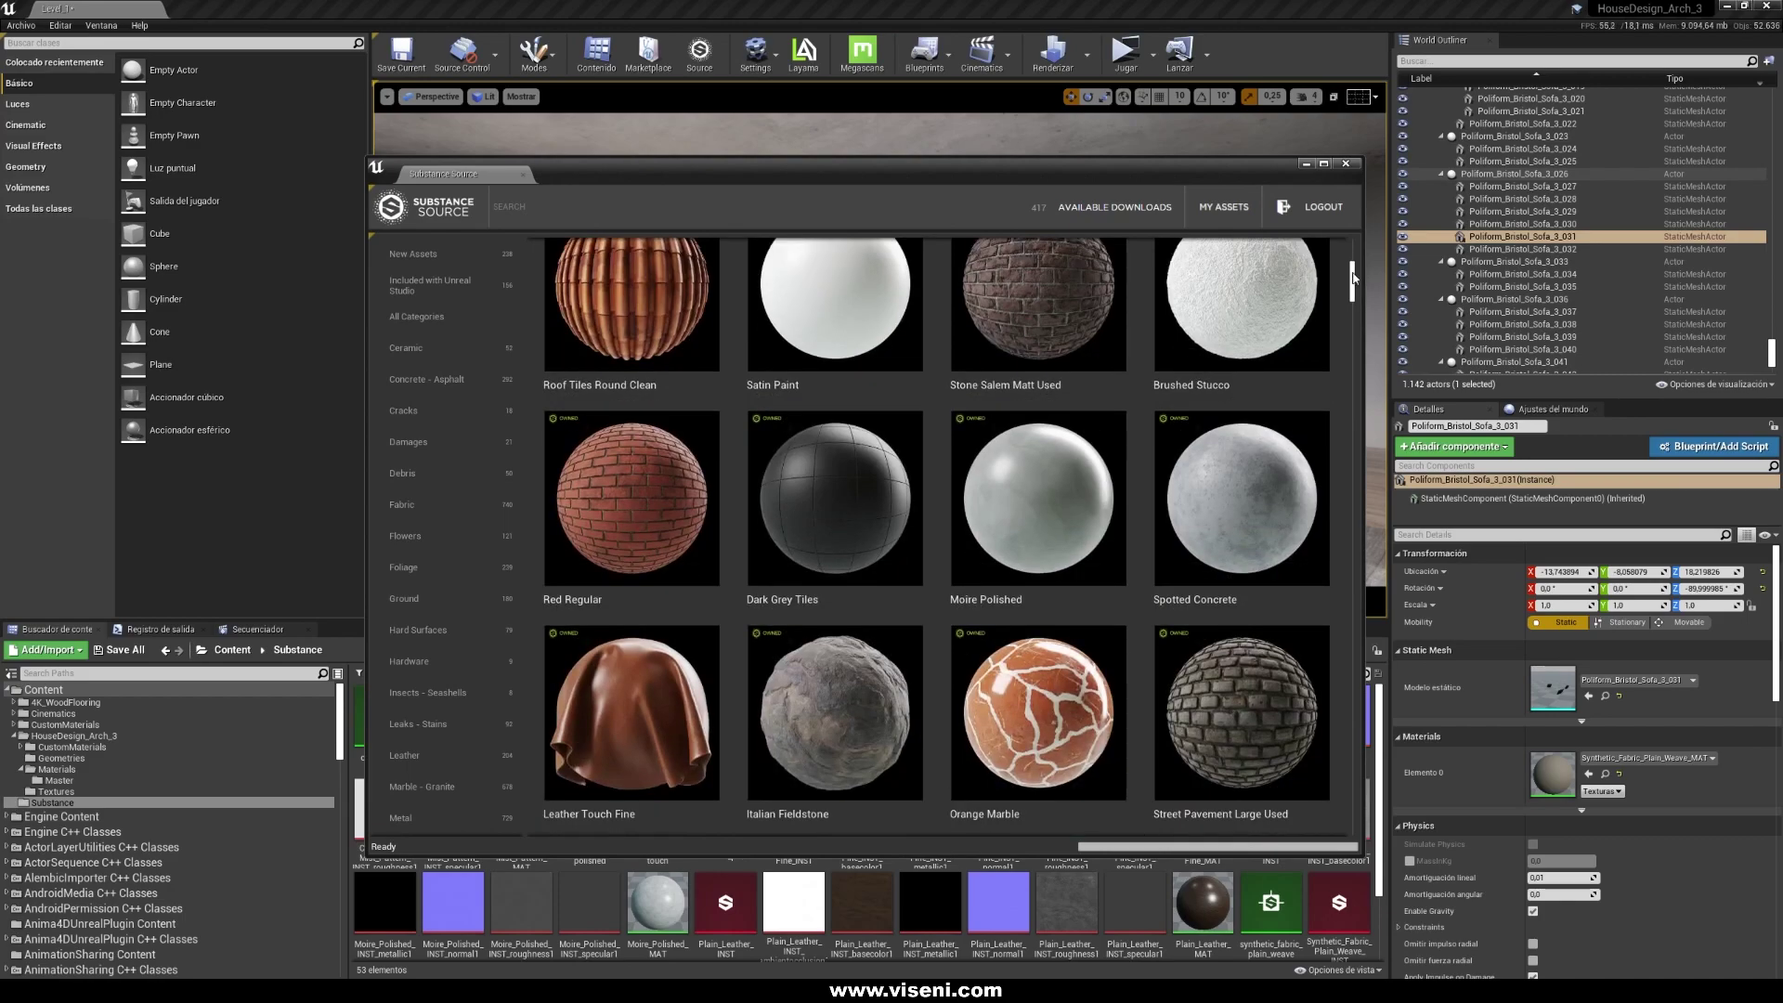
scroll(1354, 276, down, 6)
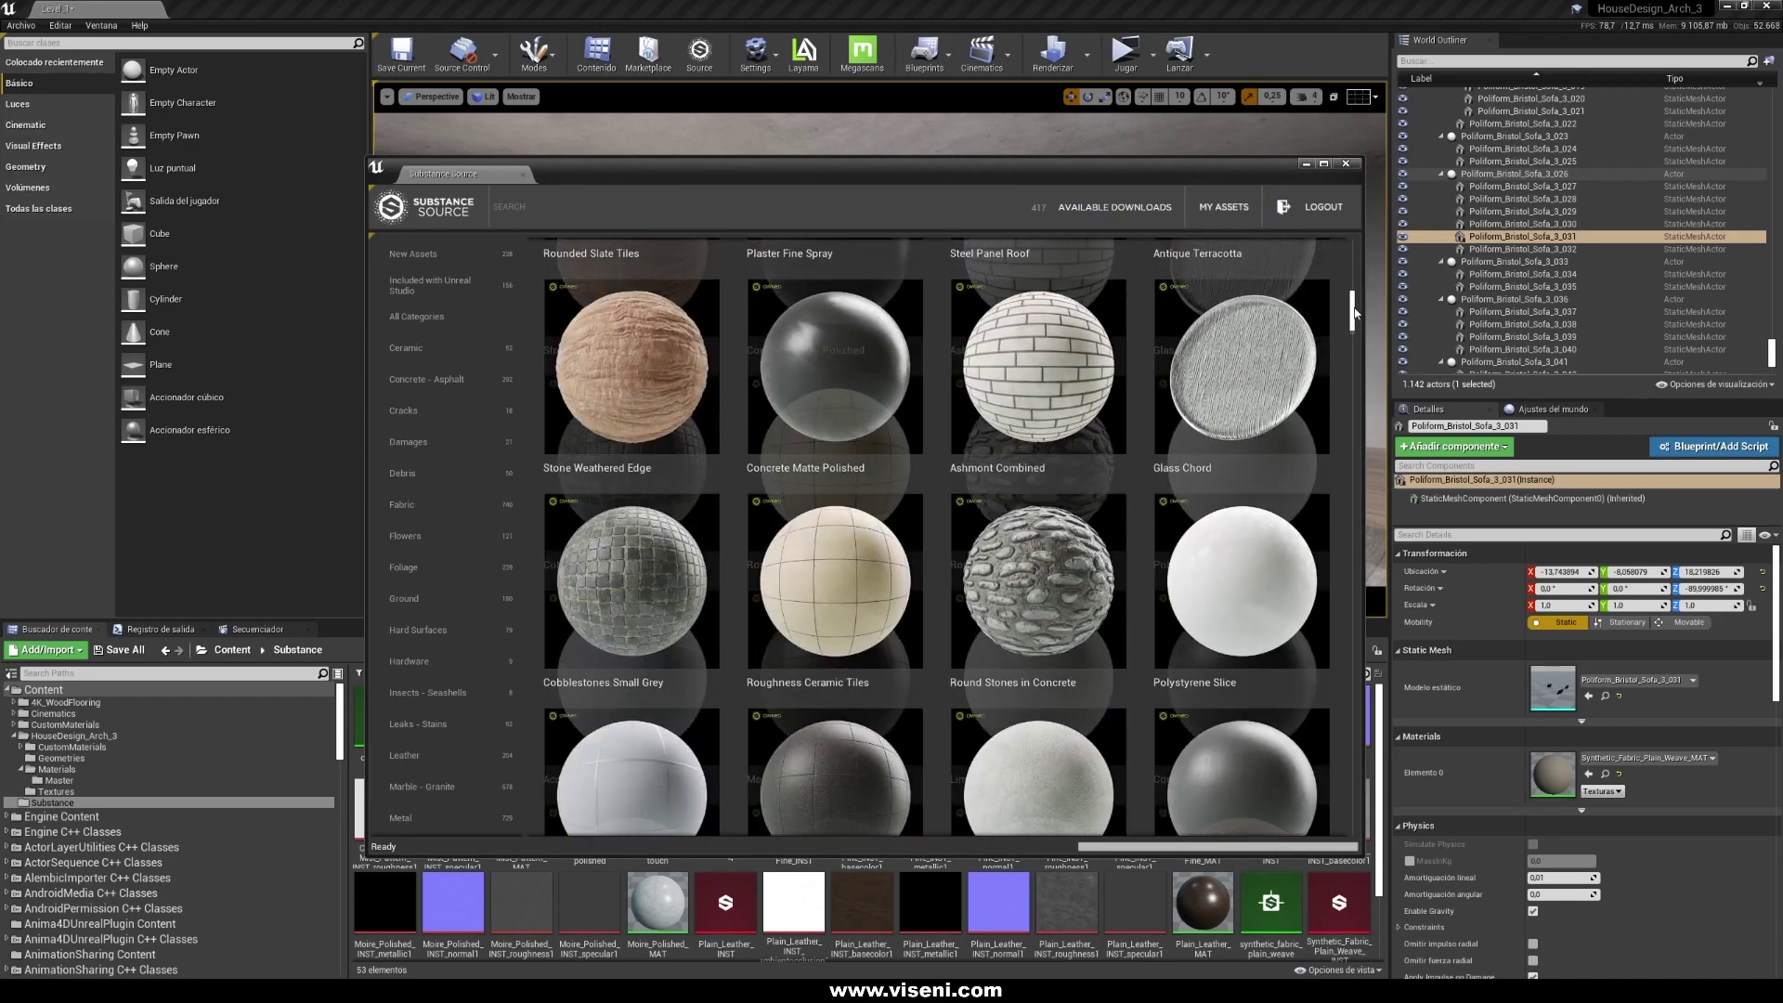
drag(1354, 314, 1353, 369)
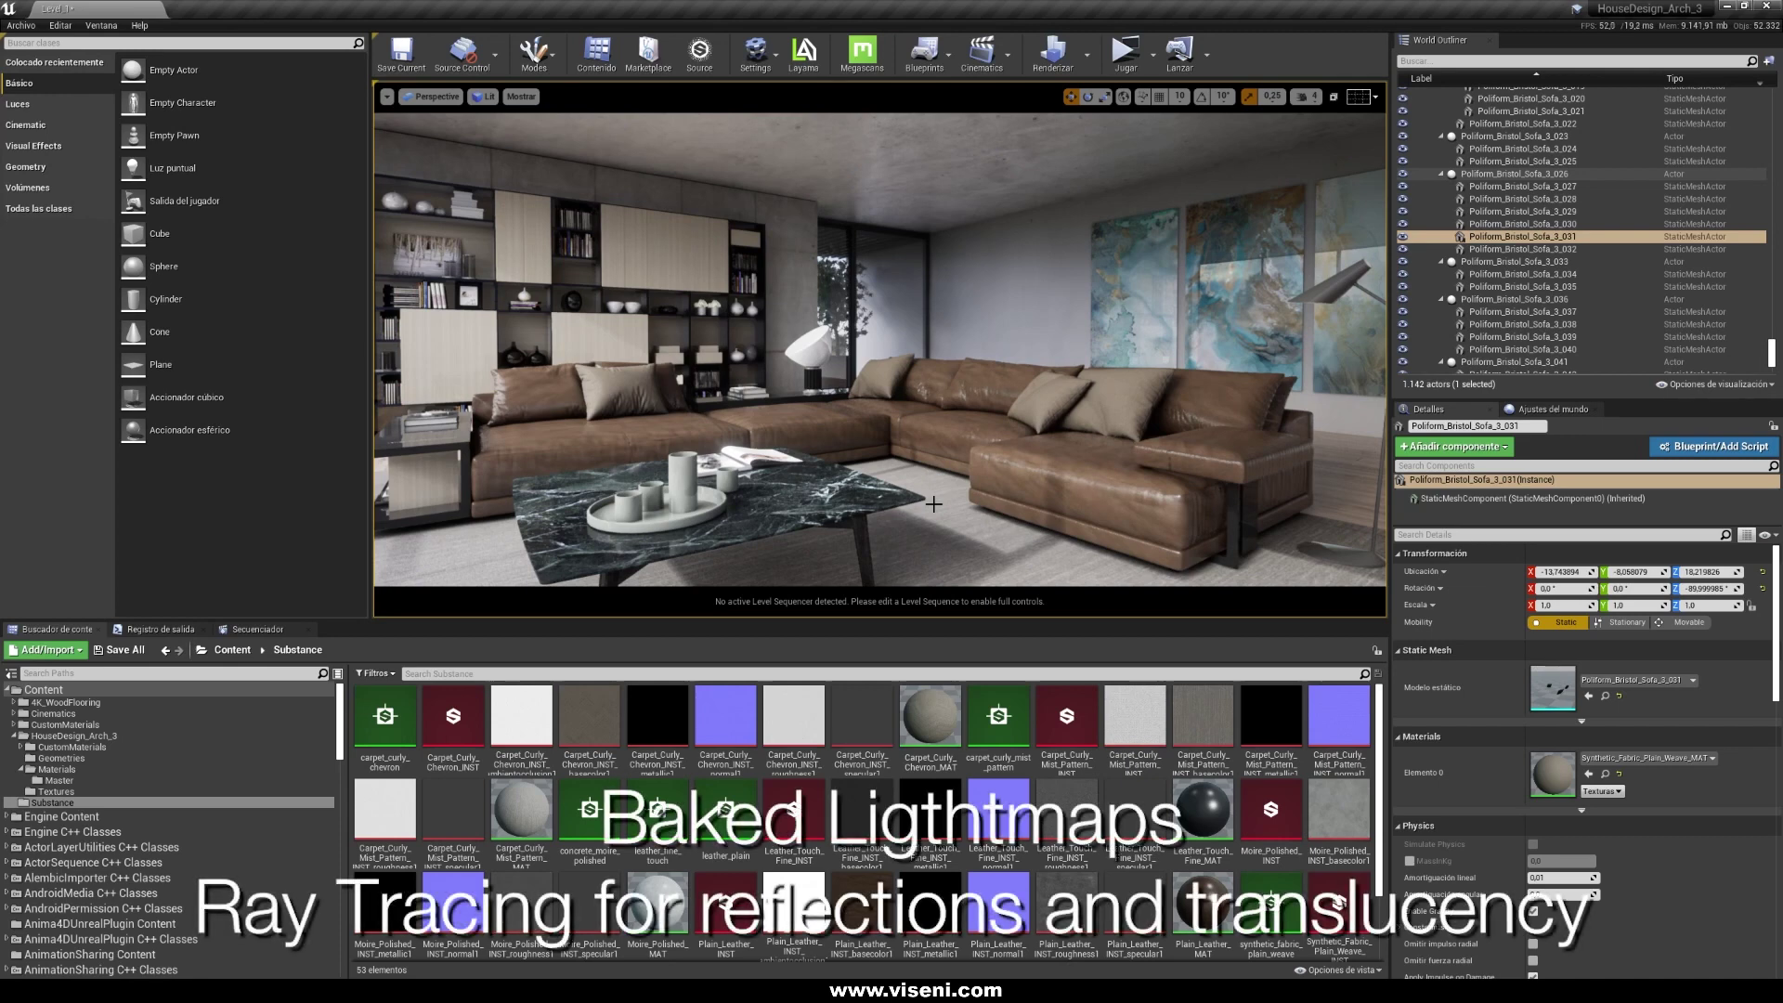
Switch the viewport to Lighting Only, inspect the sofa, then return to Lit mode
click(486, 96)
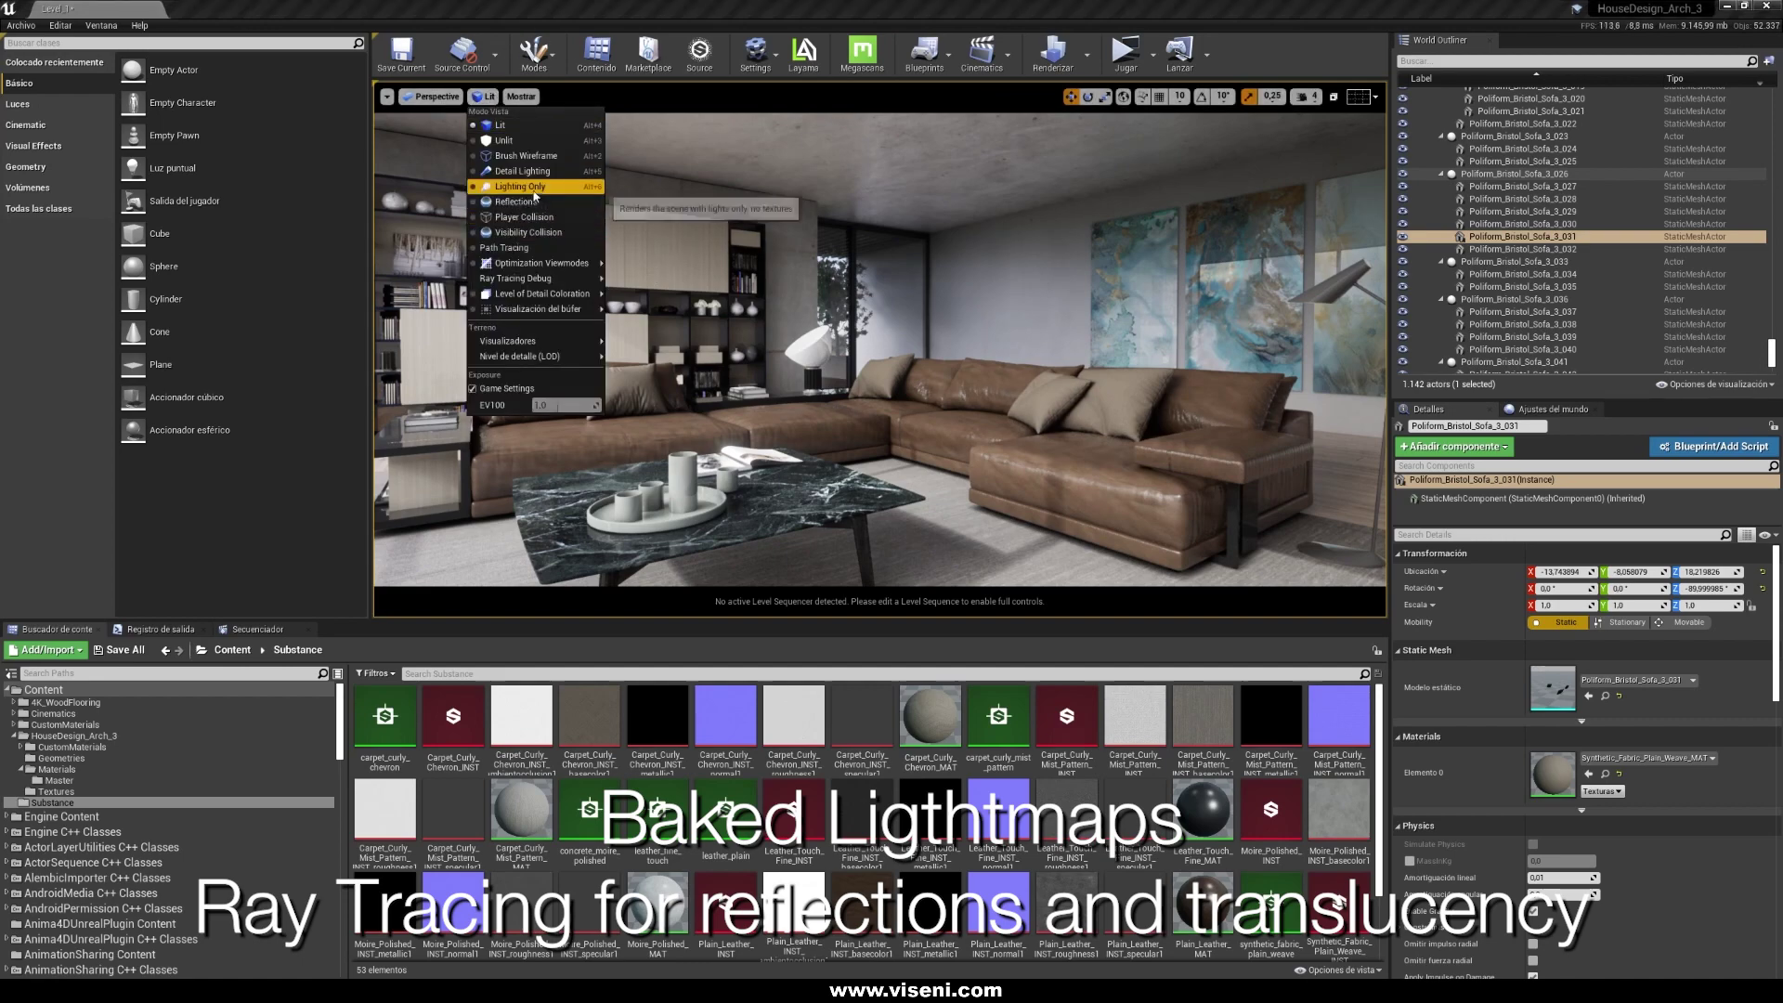
click(534, 190)
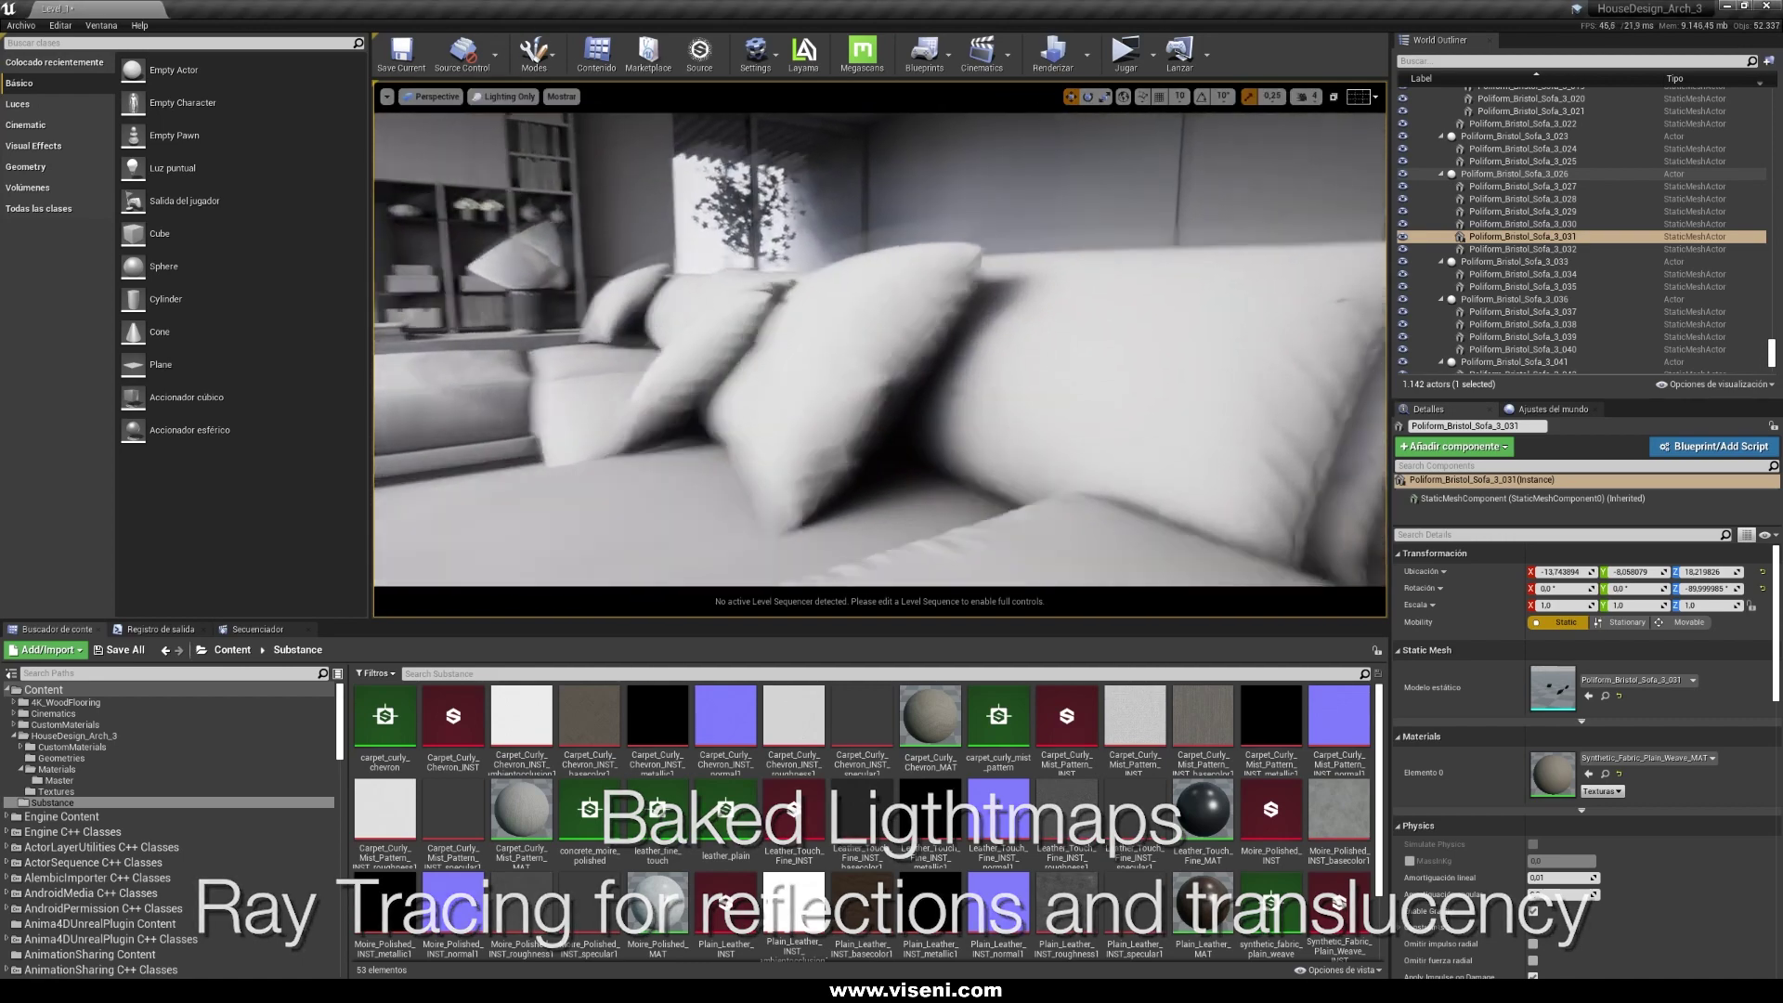
right_drag(880, 349, 938, 390)
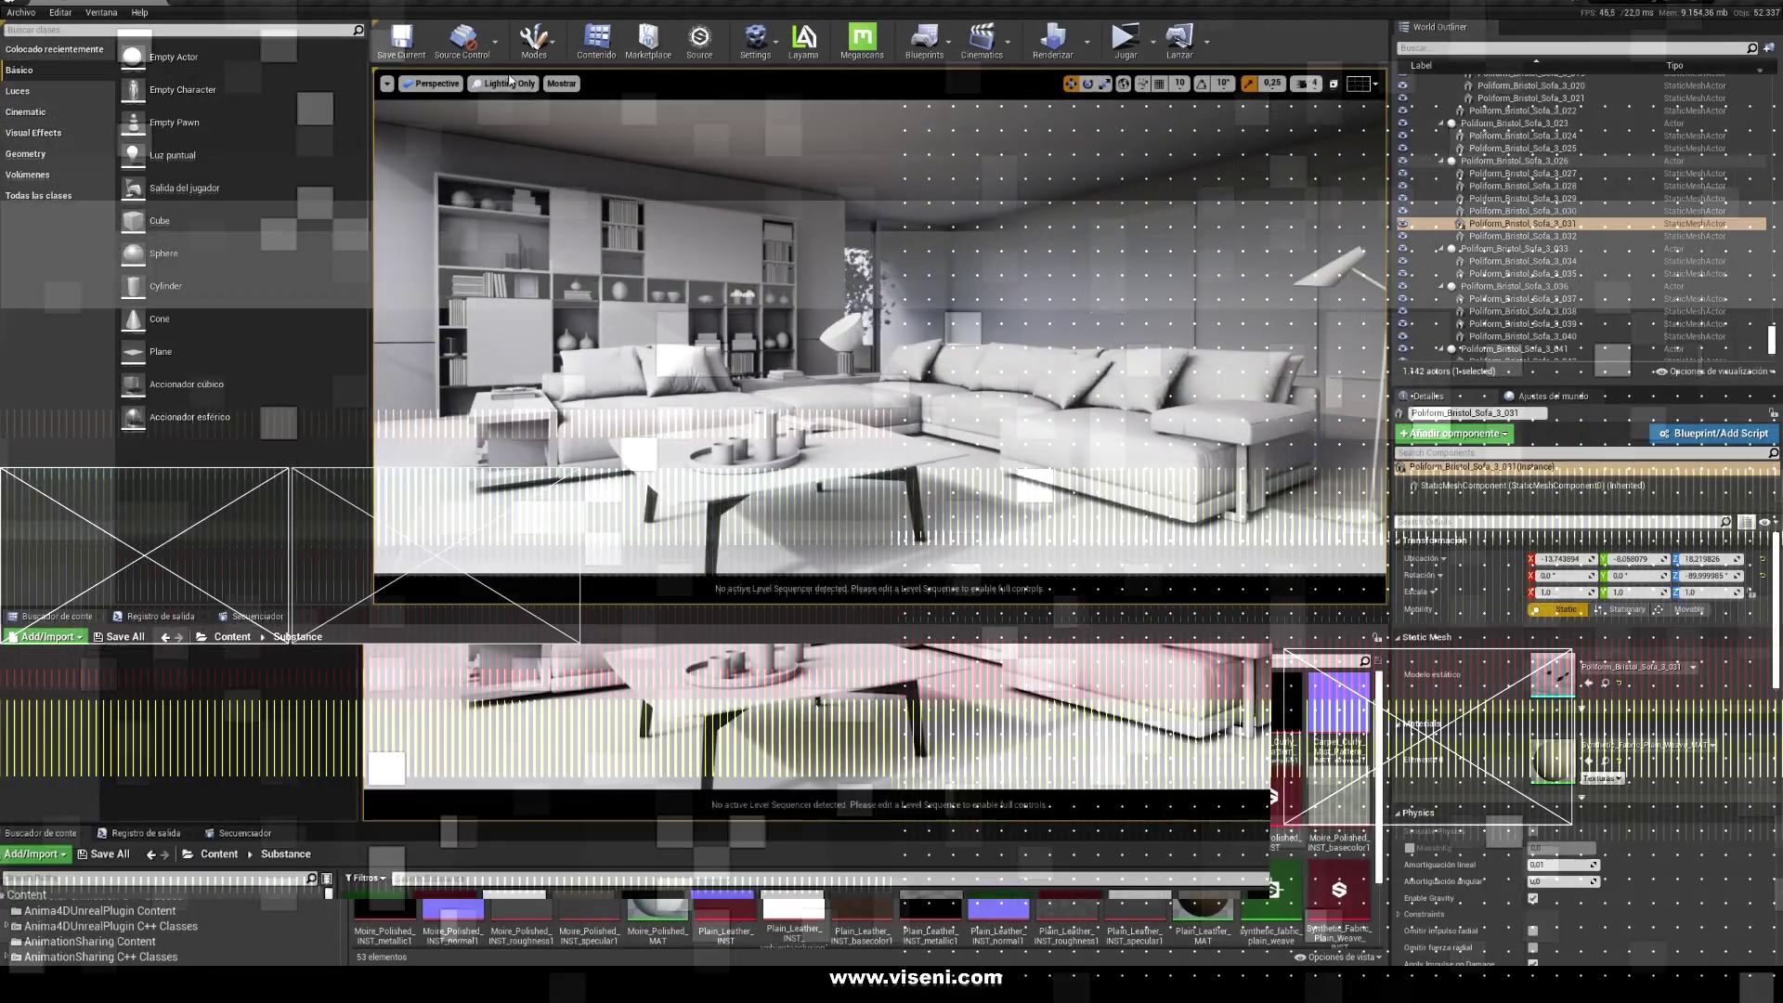
click(503, 97)
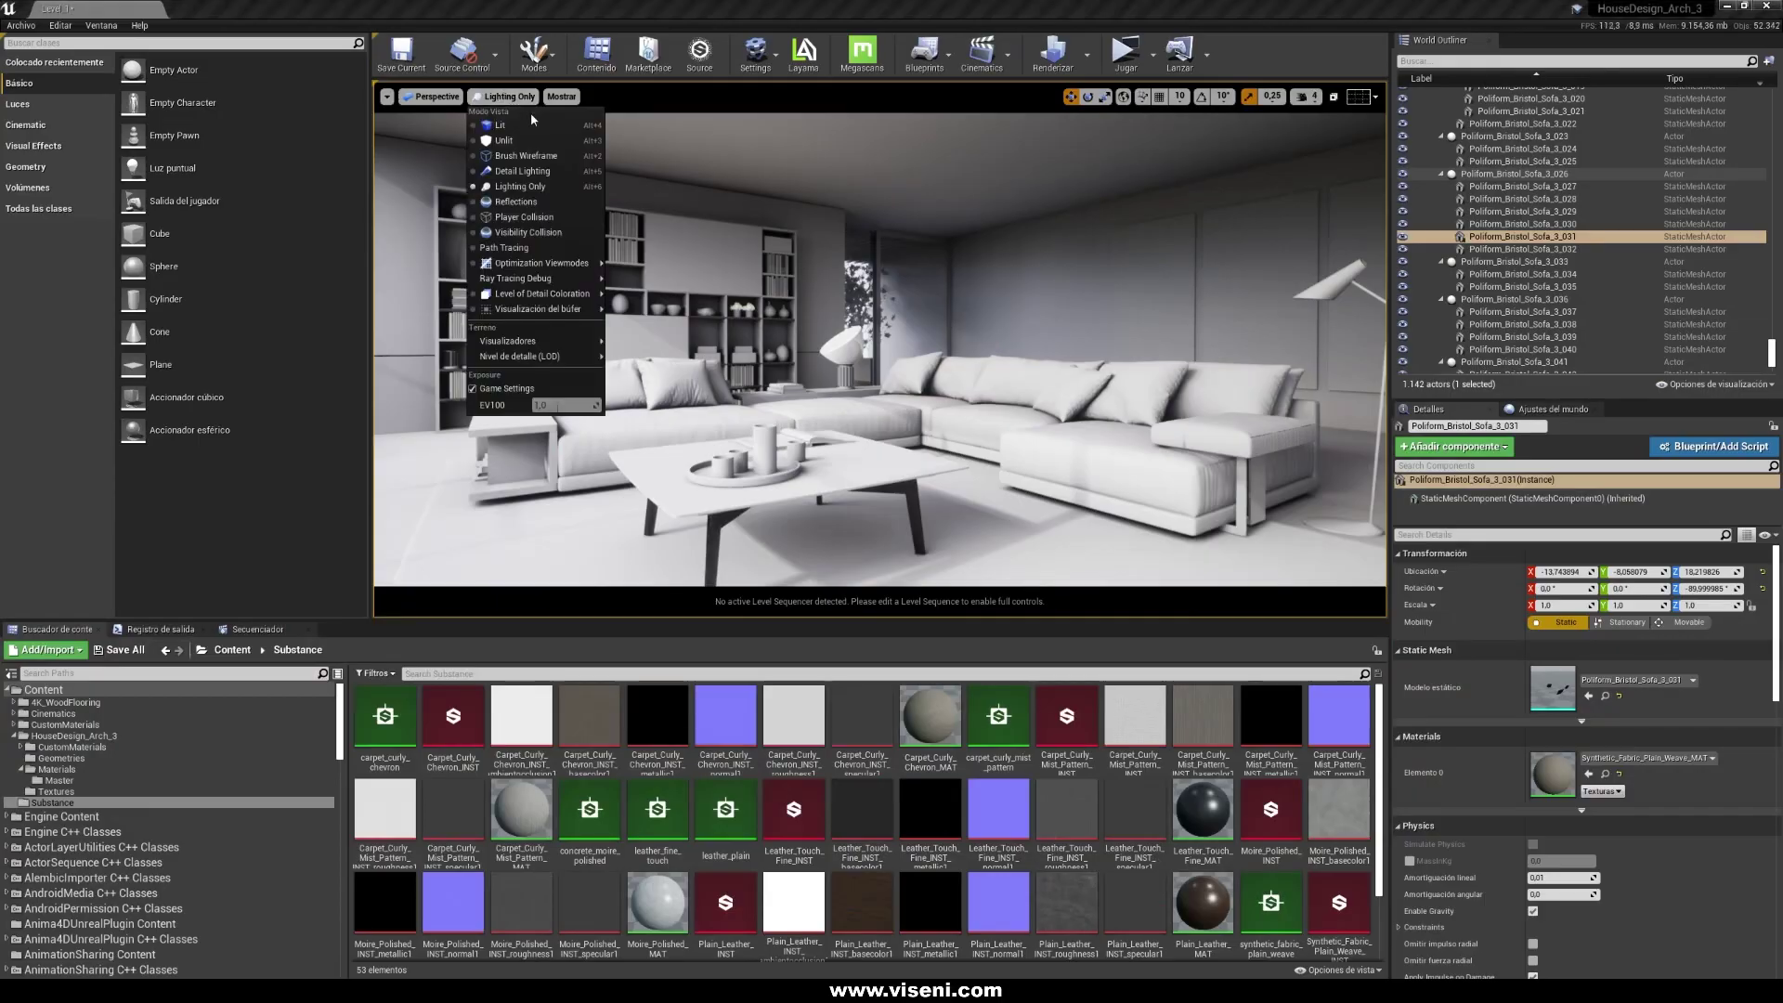
click(500, 125)
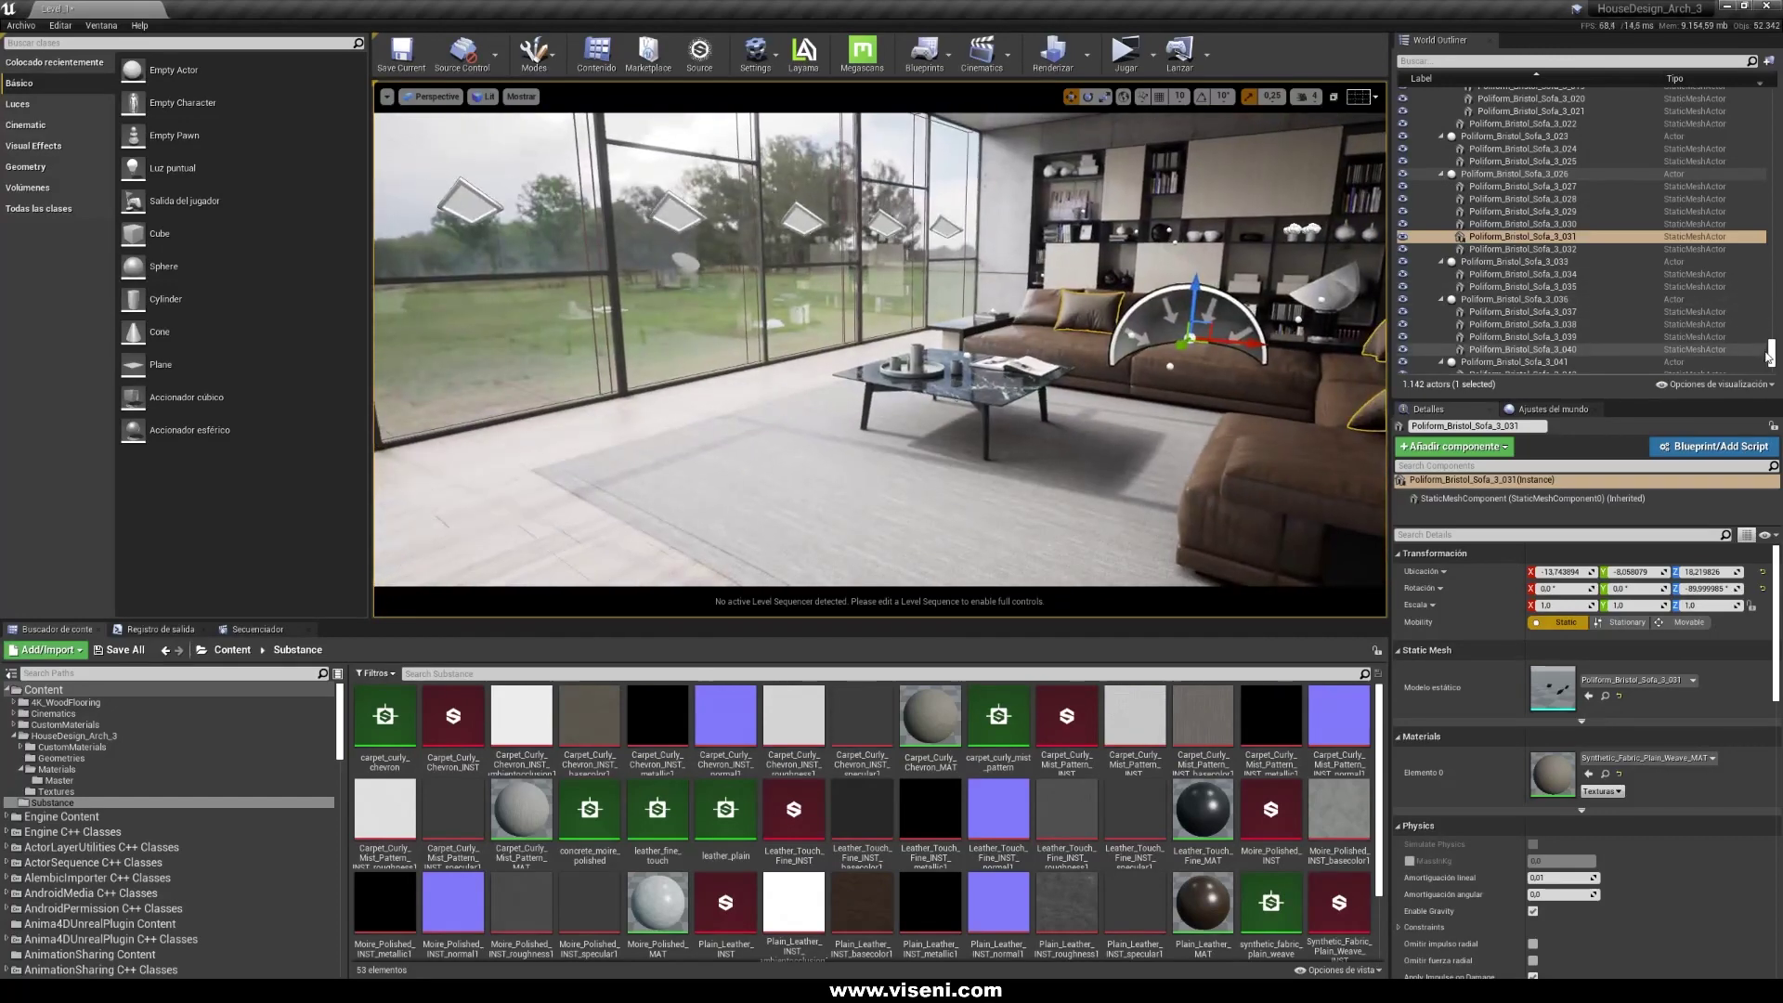
Select the Light Source directional light, look around the room, and toggle Game View with G
drag(1776, 150, 1771, 61)
click(1424, 194)
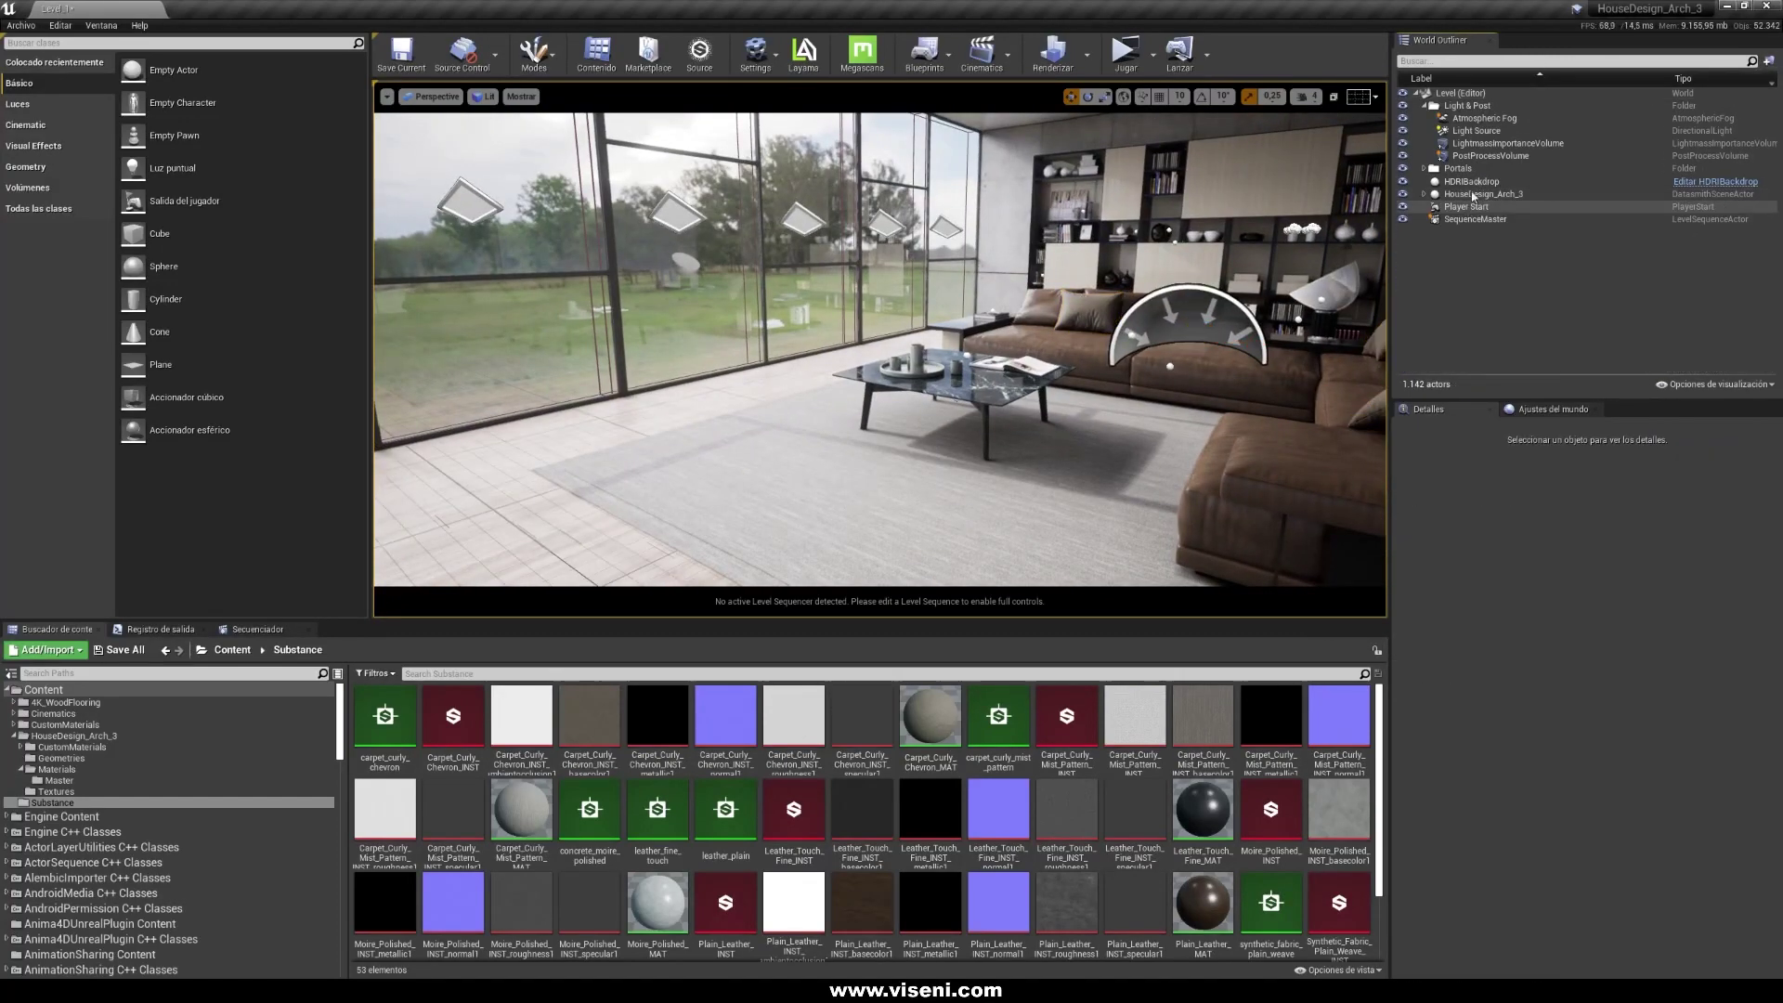
click(1475, 132)
right_drag(1175, 372, 1272, 372)
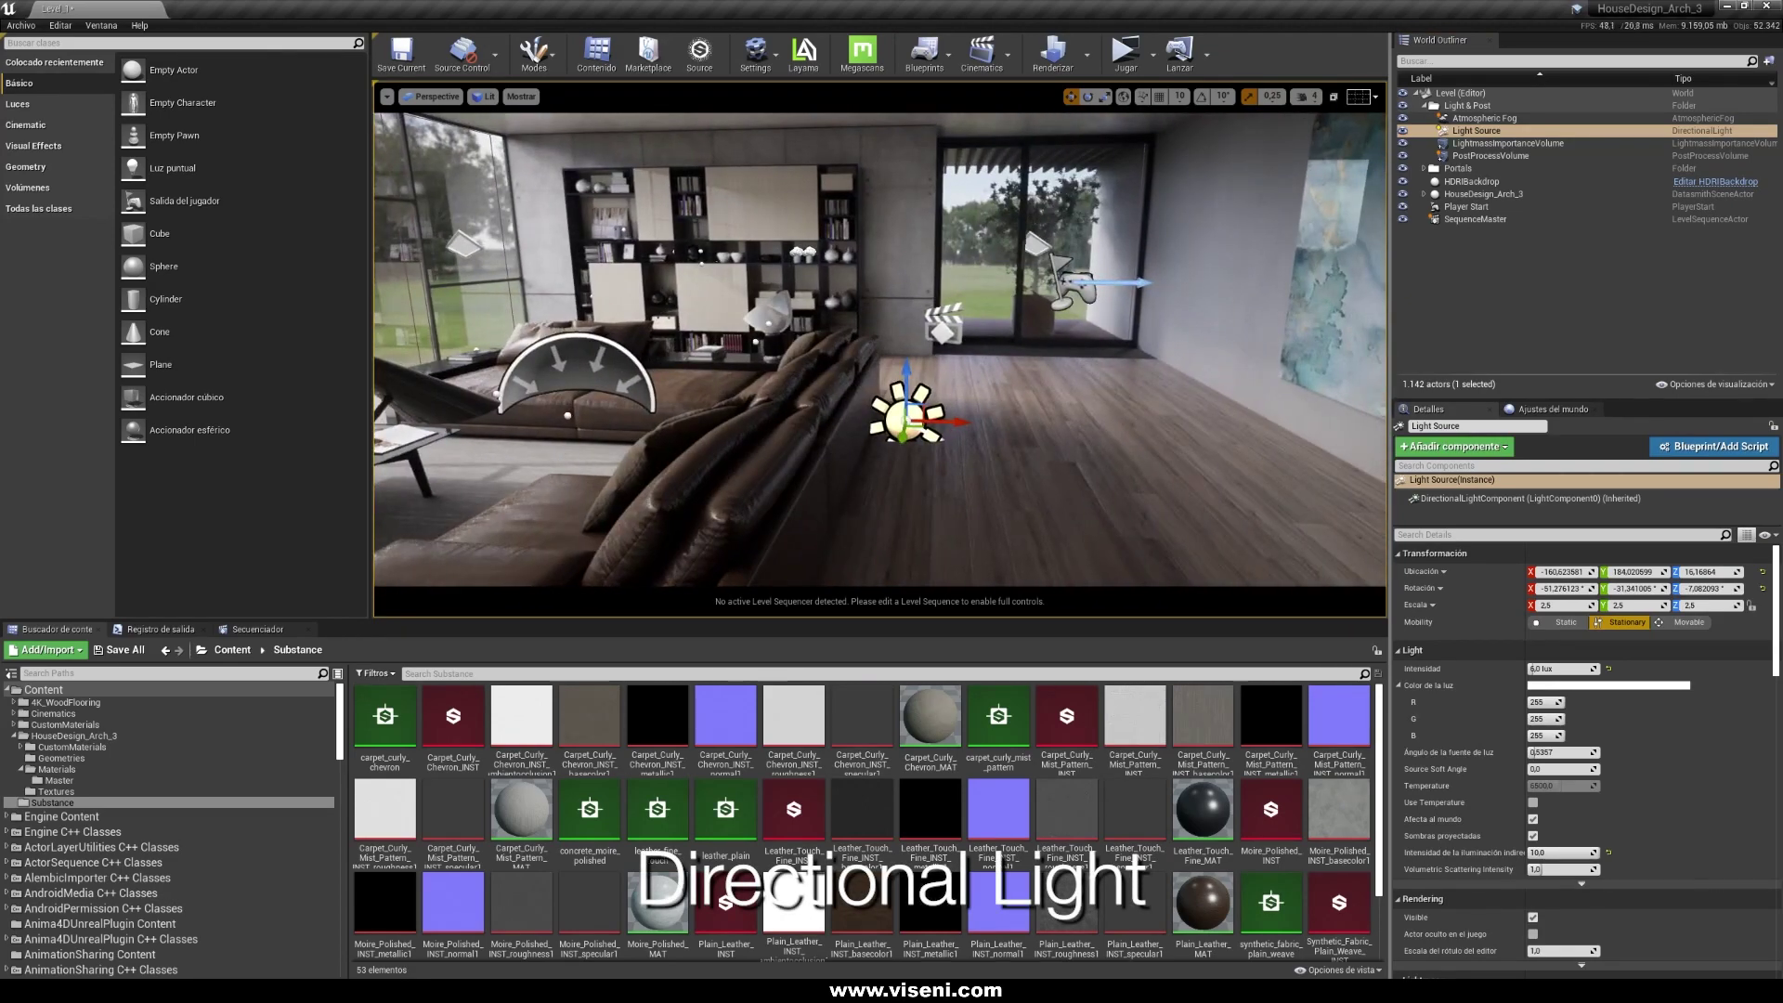
mouse_move(907, 397)
right_down()
mouse_move(855, 446)
mouse_move(907, 398)
right_up()
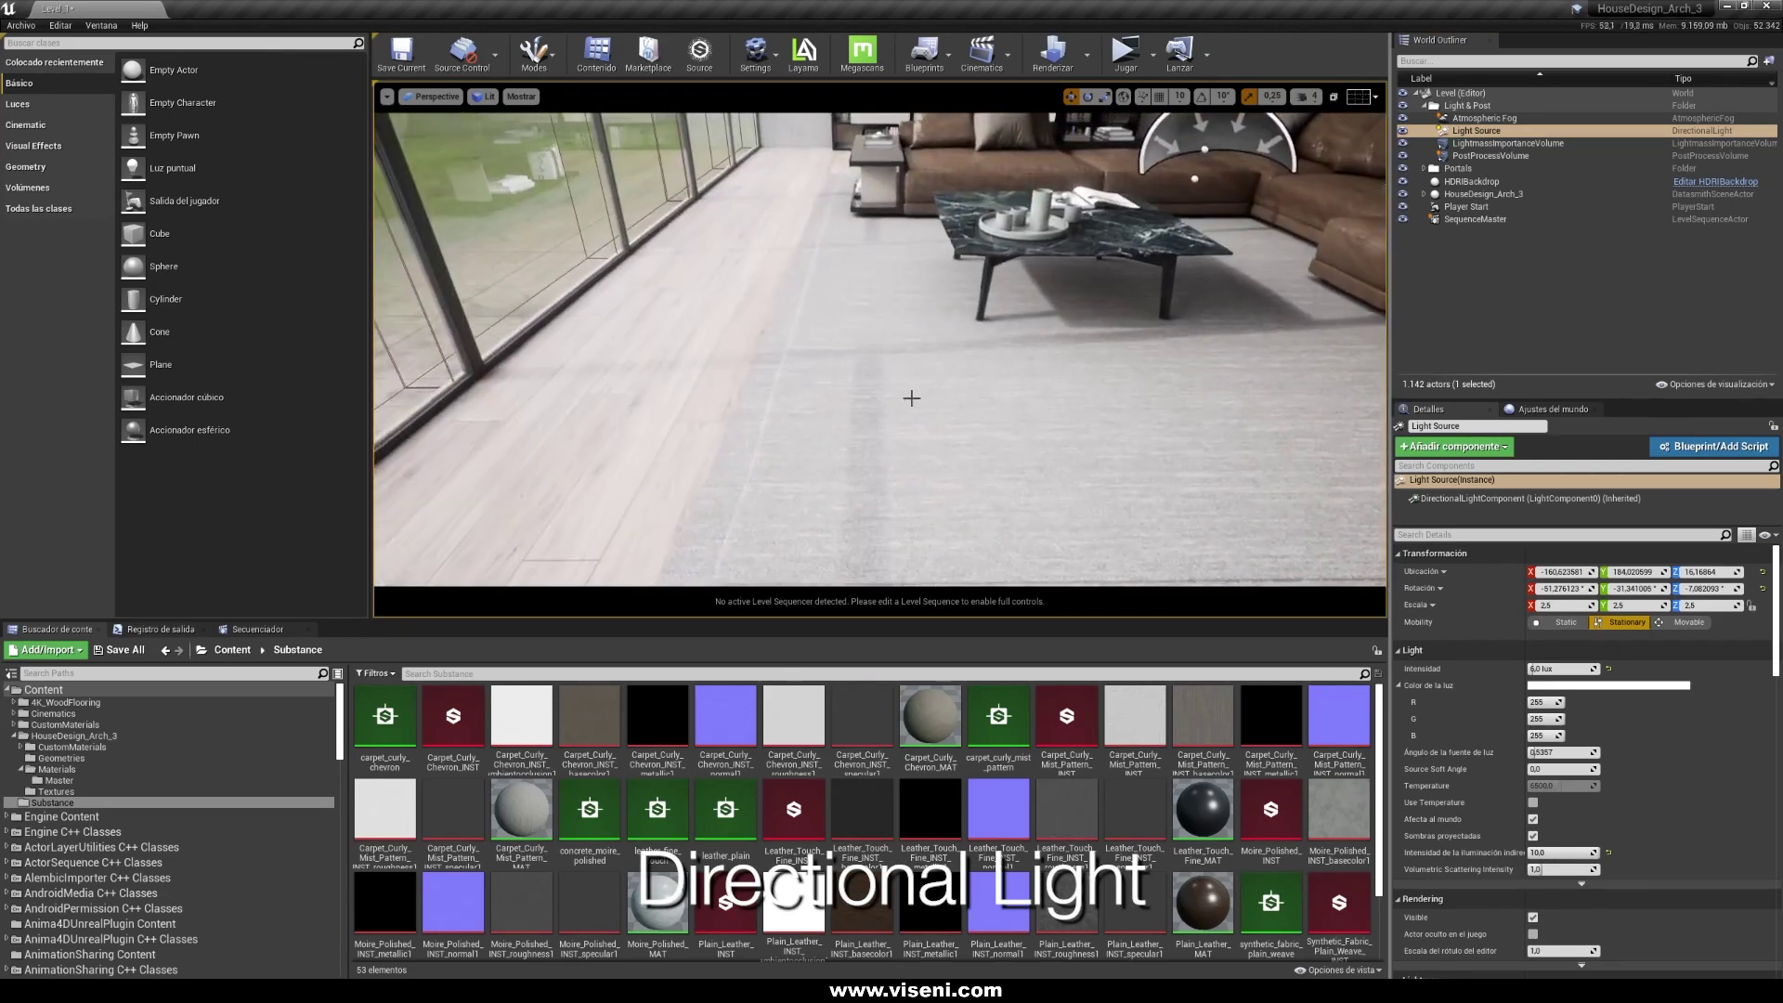
key(g)
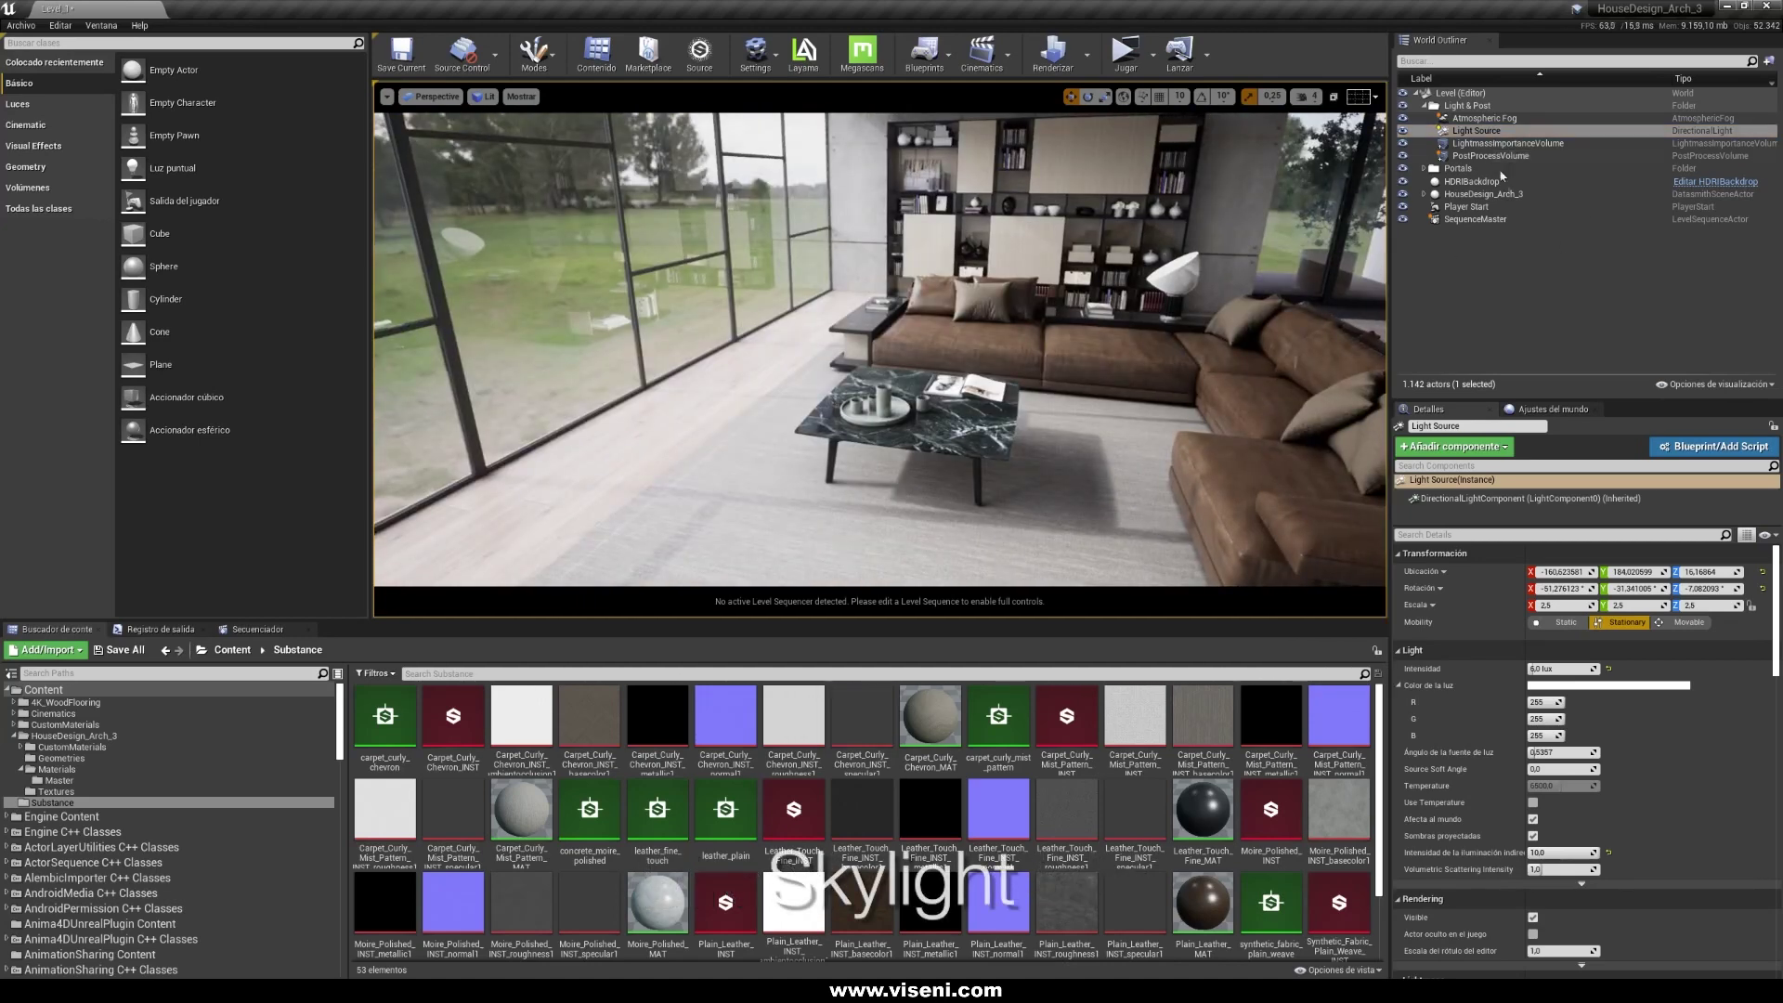
Select HDRIBackdrop and show its Skylight component's settings in Details
click(1504, 181)
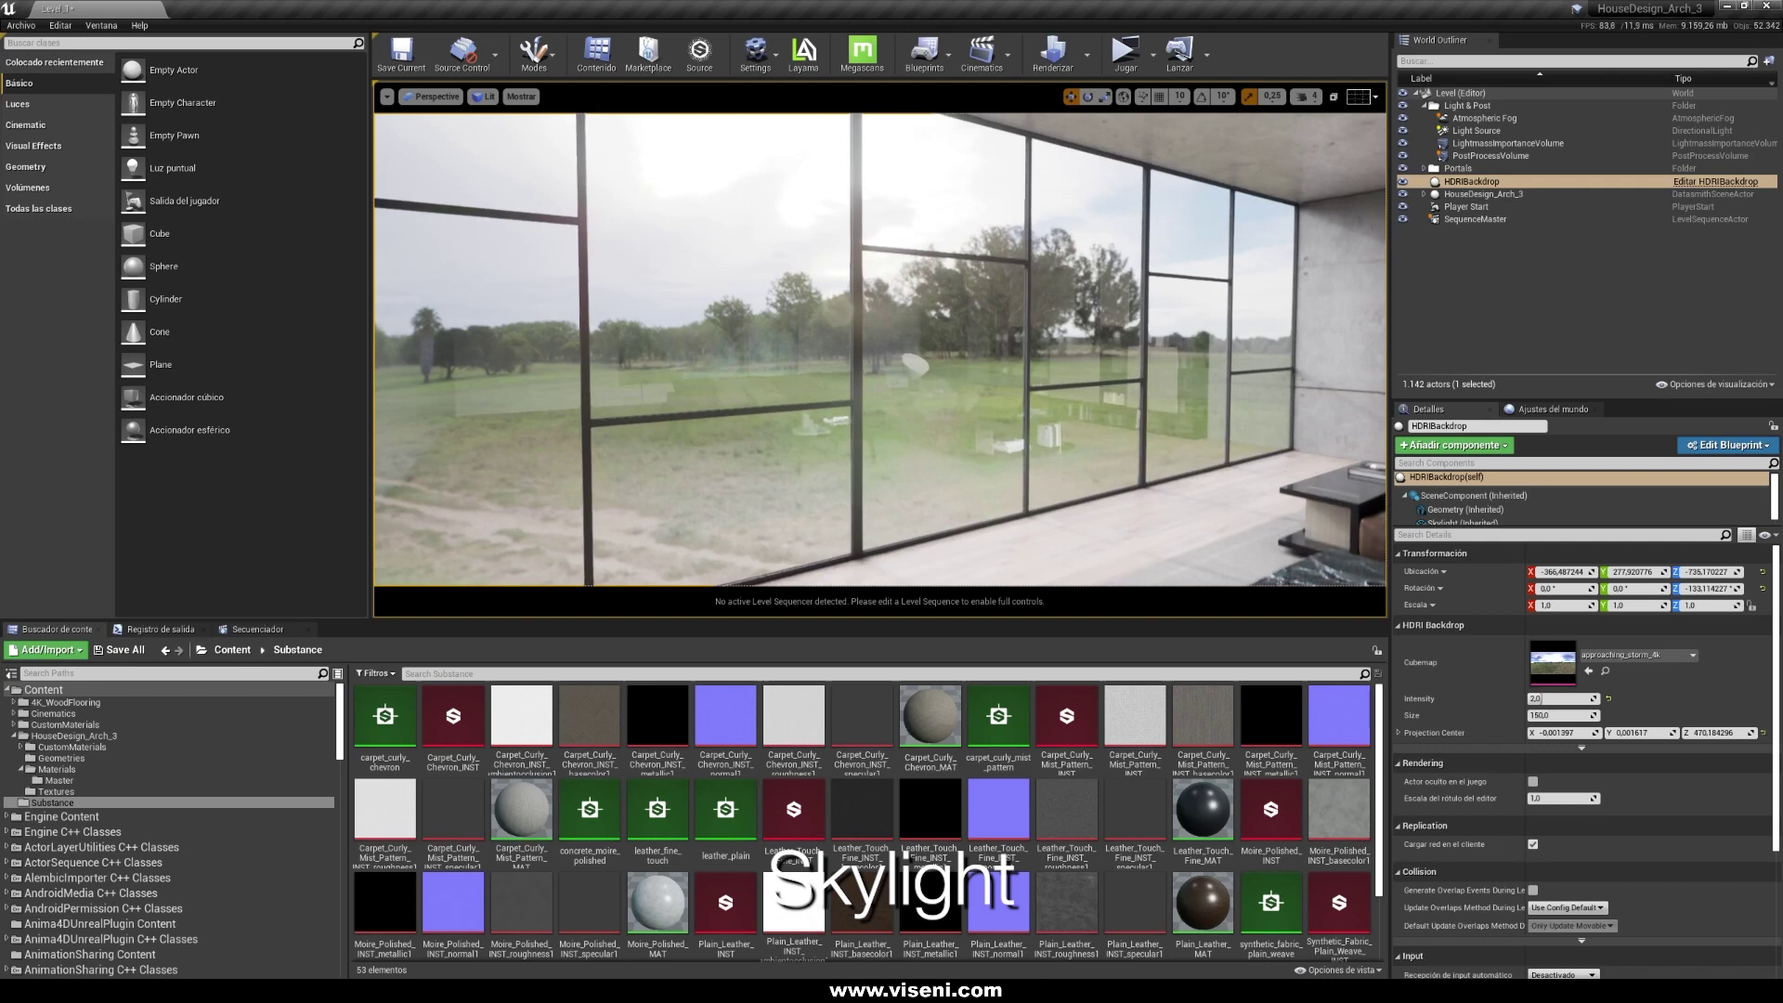
click(1569, 526)
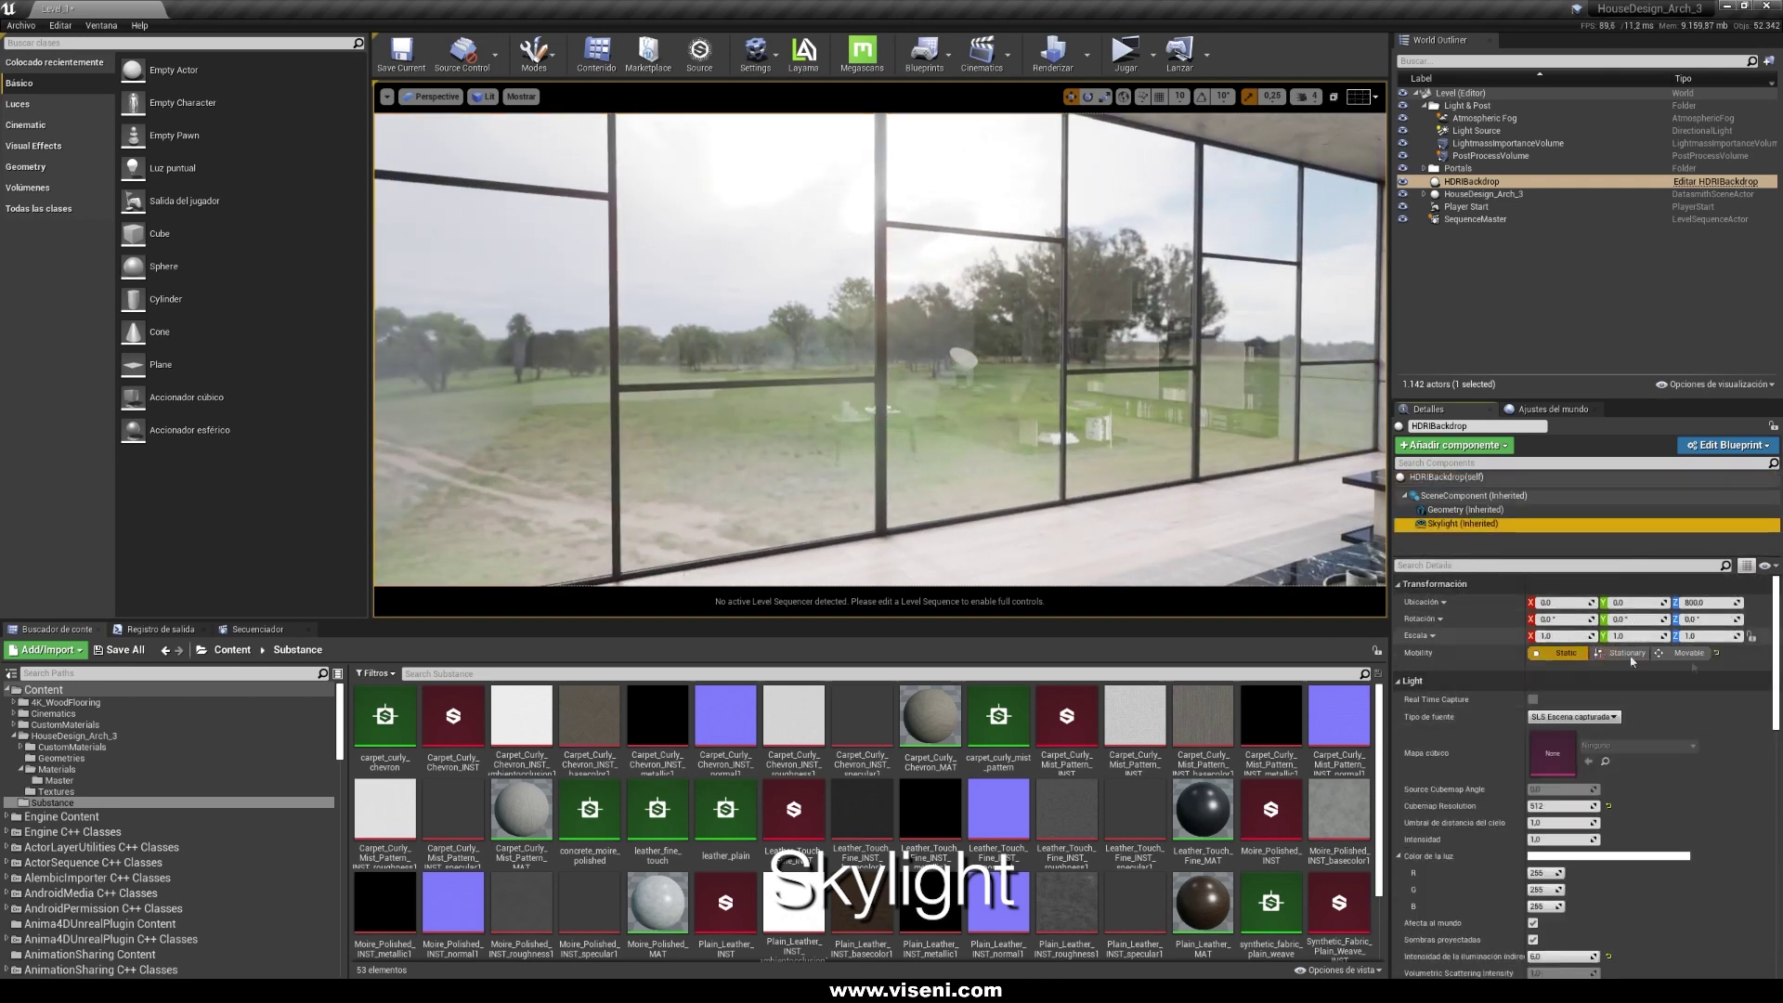
scroll(1623, 828, down, 3)
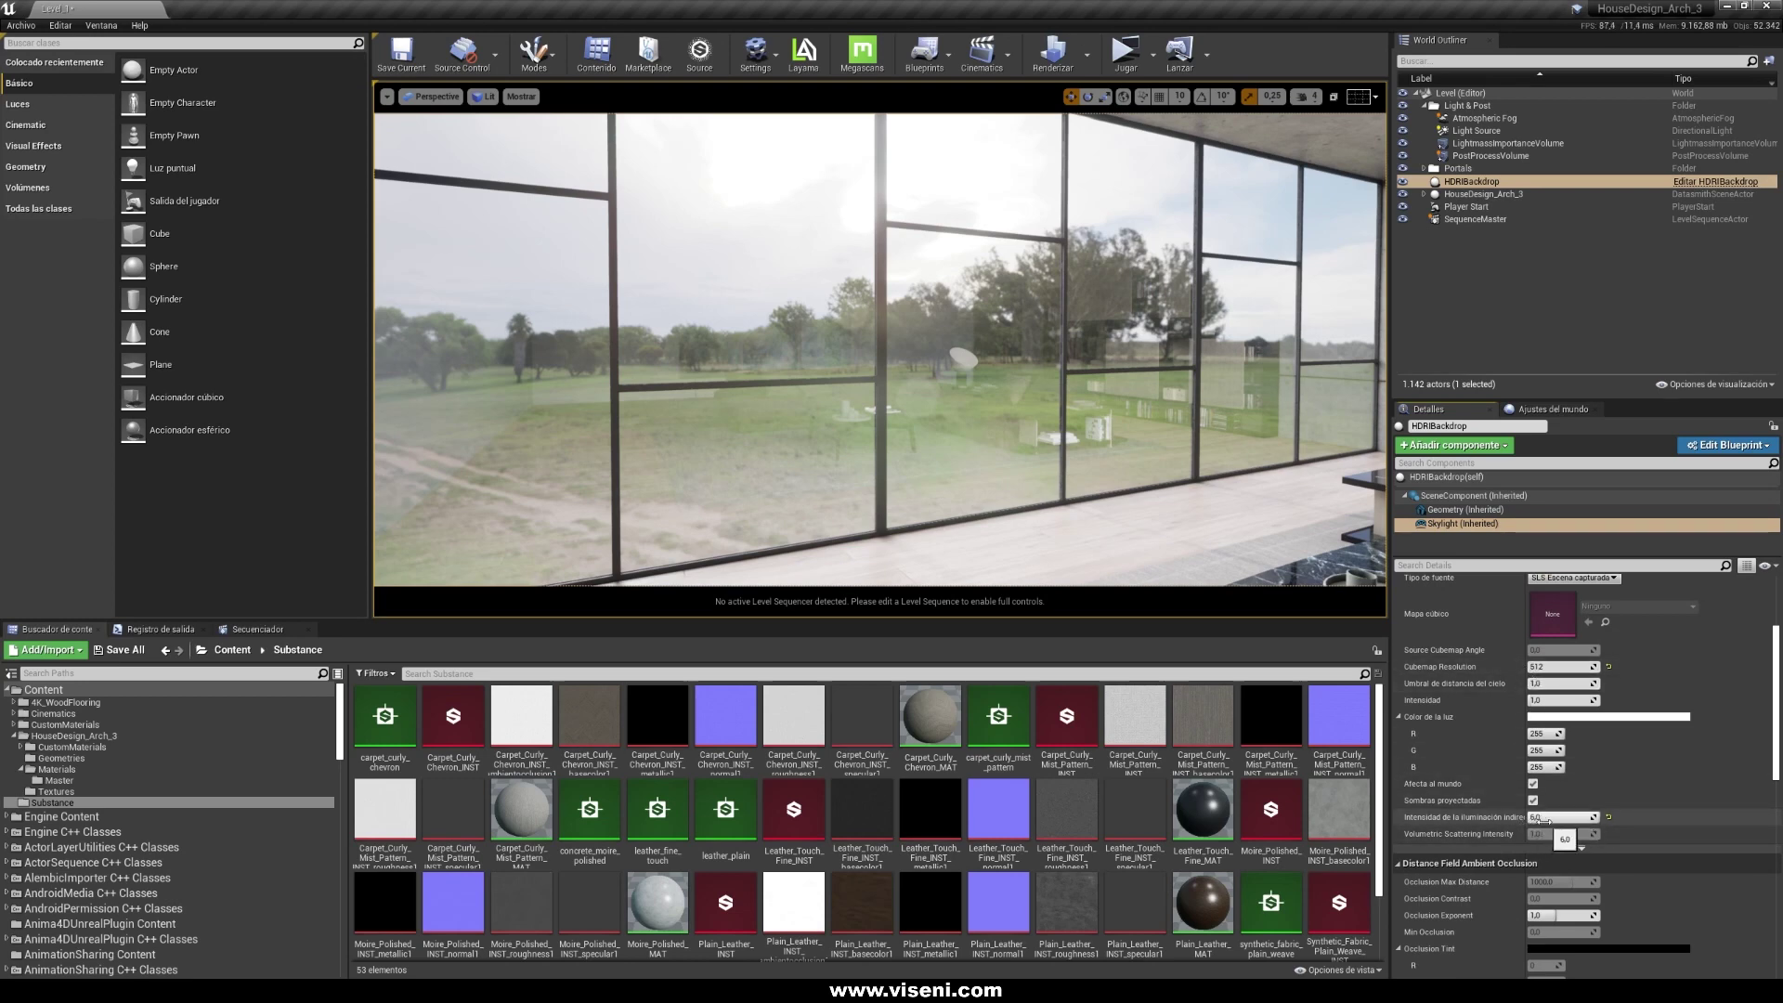
Look around the room across the sofa, up the window wall to the ceiling corner
mouse_move(1114, 418)
right_down()
mouse_move(1356, 437)
mouse_move(984, 418)
mouse_move(1135, 416)
right_up()
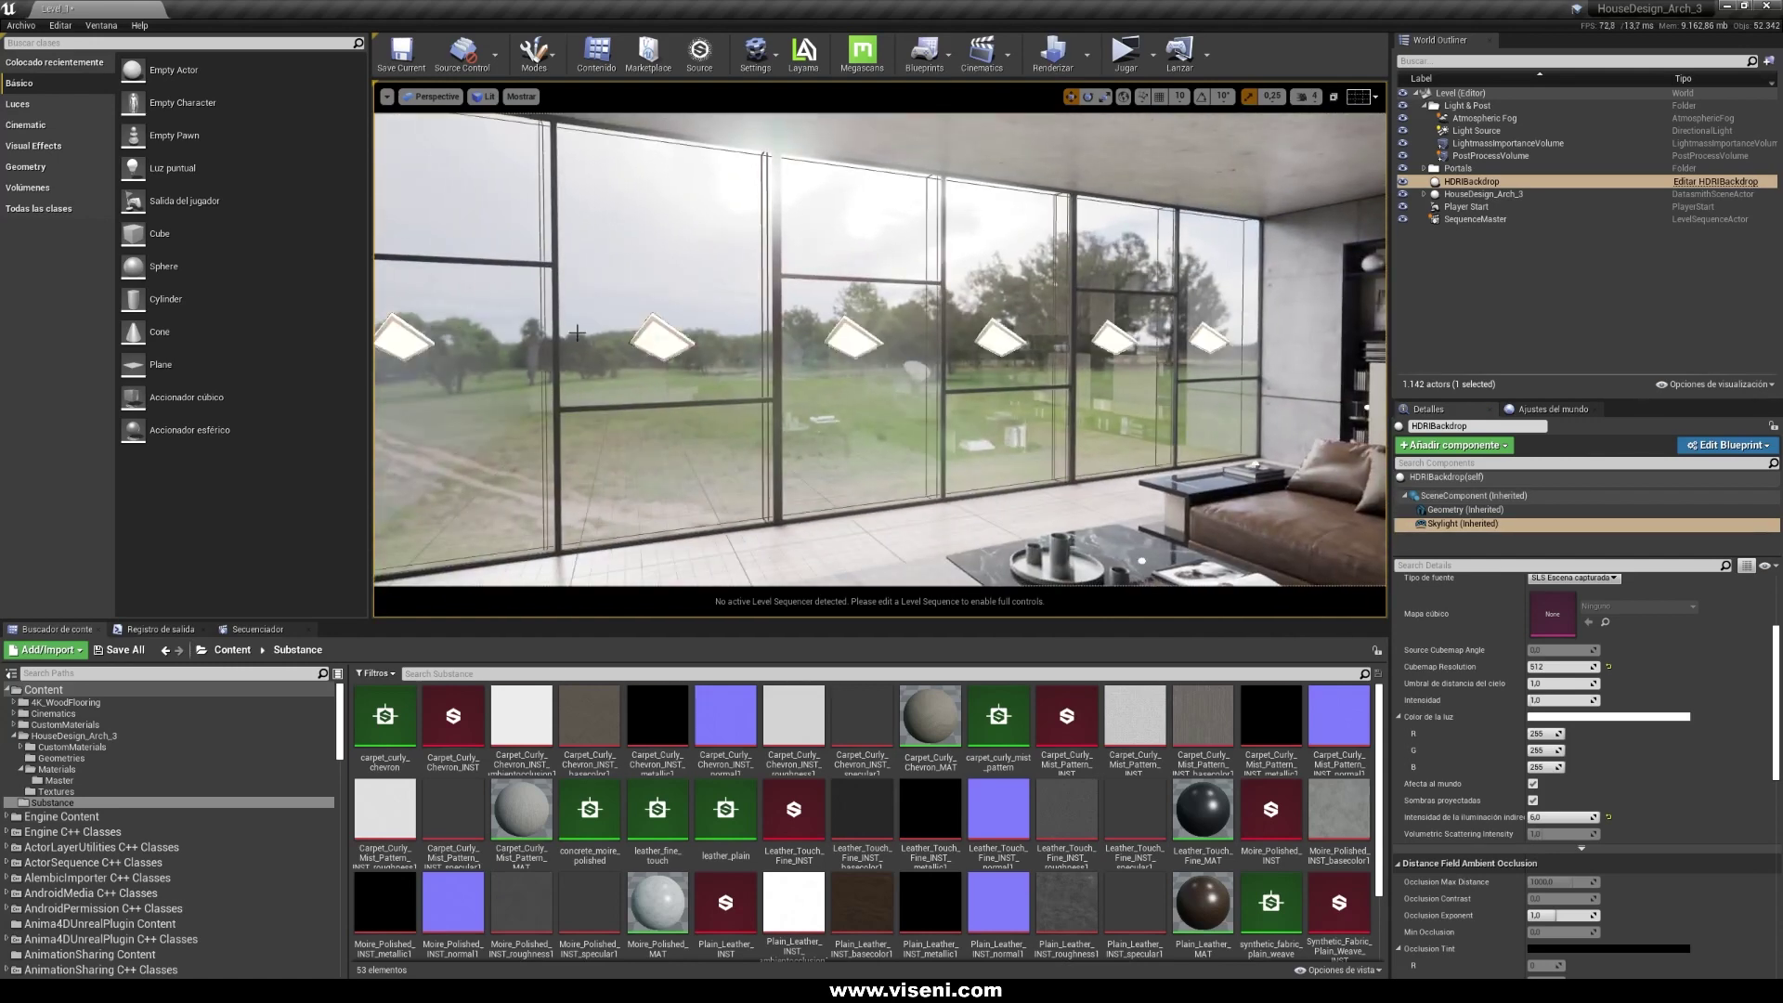
right_drag(577, 333, 780, 446)
right_drag(799, 371, 975, 270)
right_drag(947, 348, 892, 414)
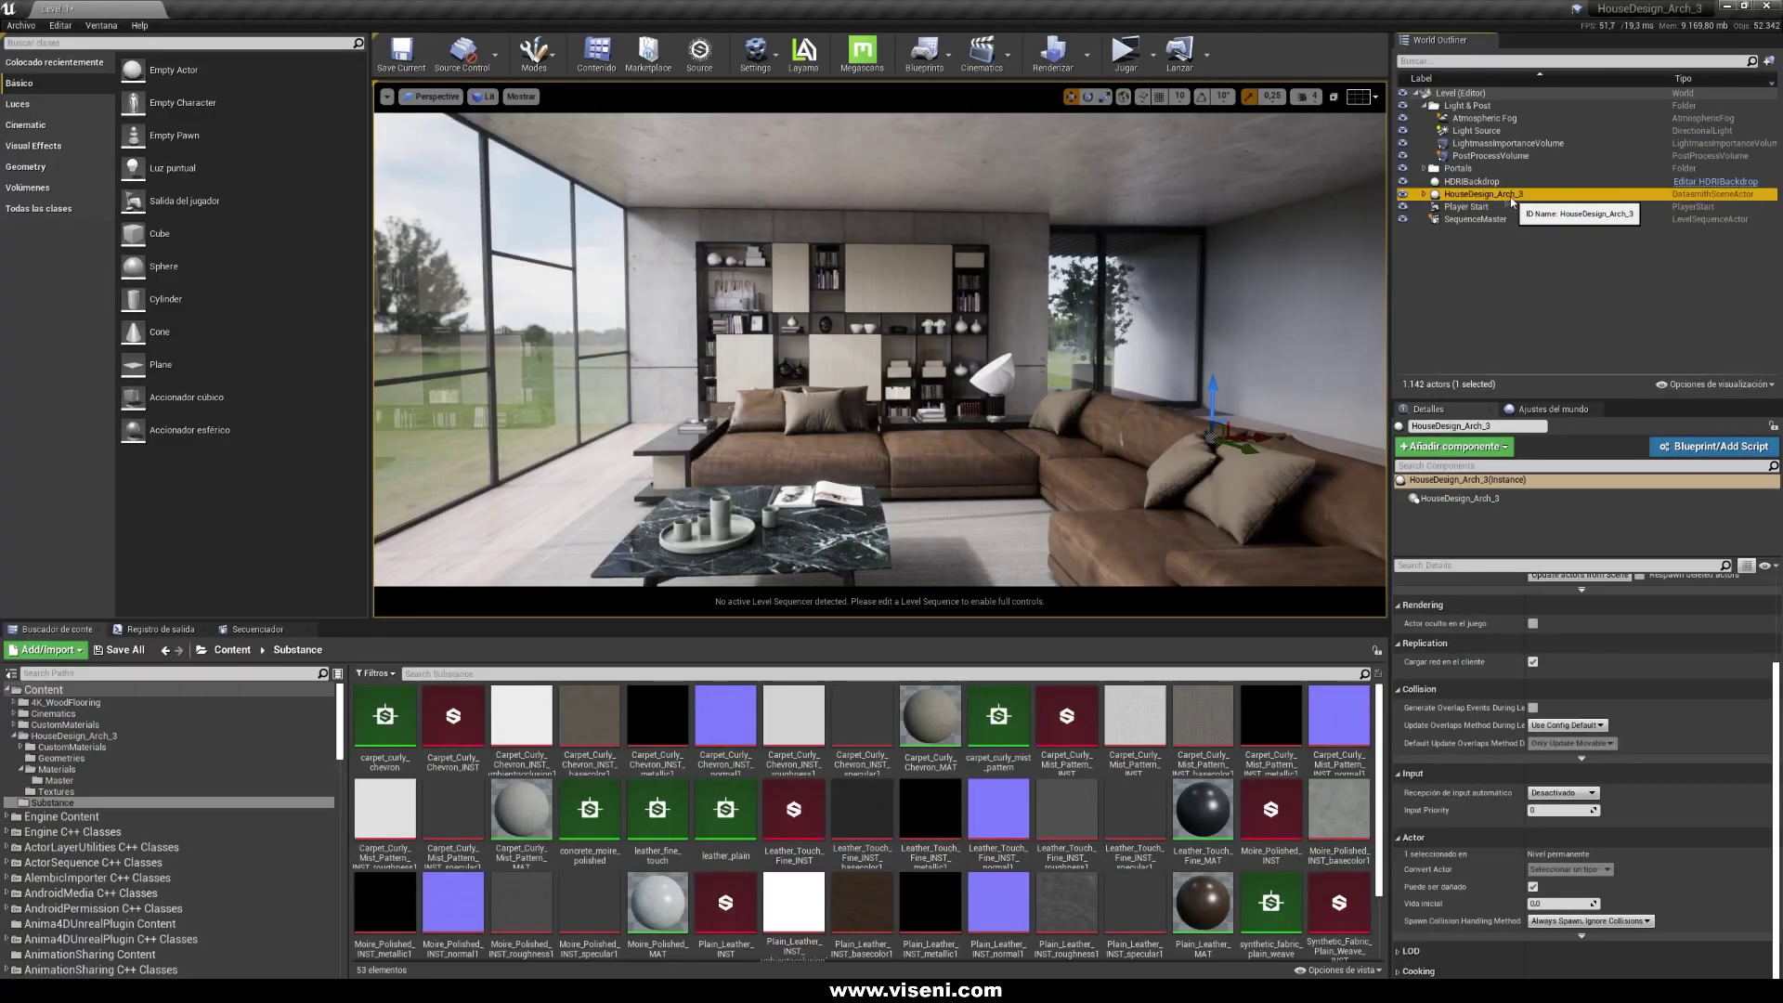
Expand HouseDesign_Arch_3 in the World Outliner and browse its groups and the Box012 ceiling mesh
click(1536, 279)
click(1425, 194)
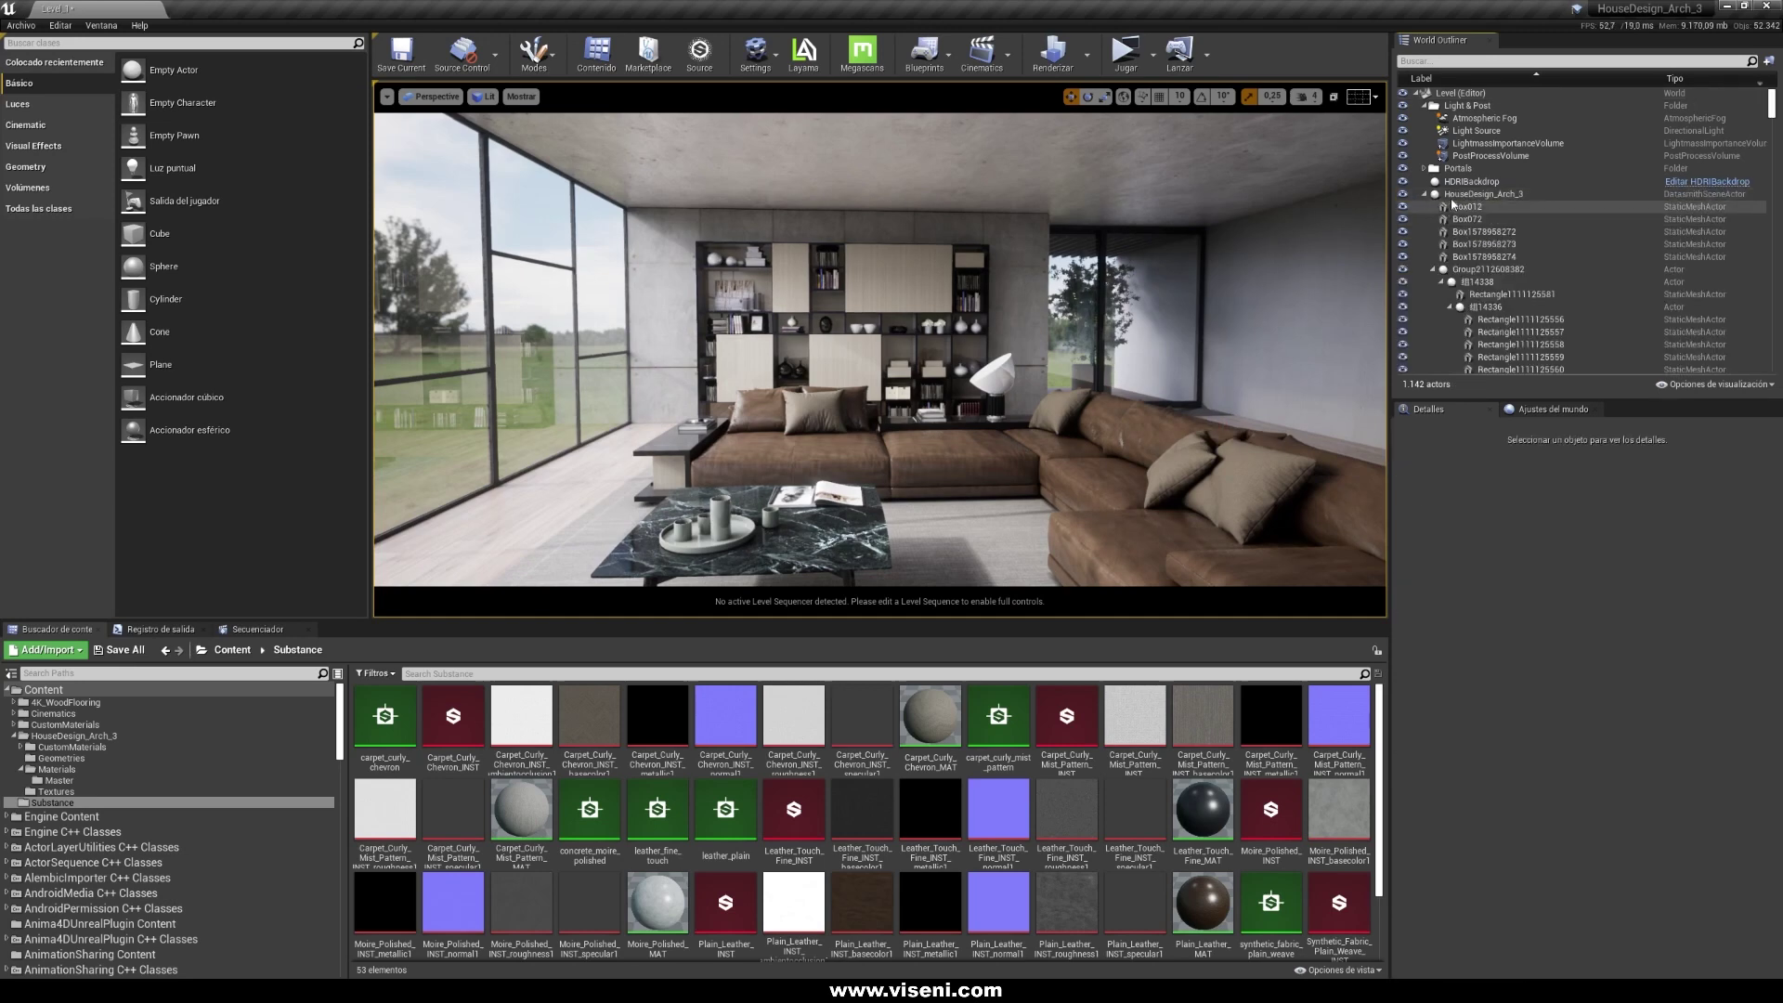
click(1463, 195)
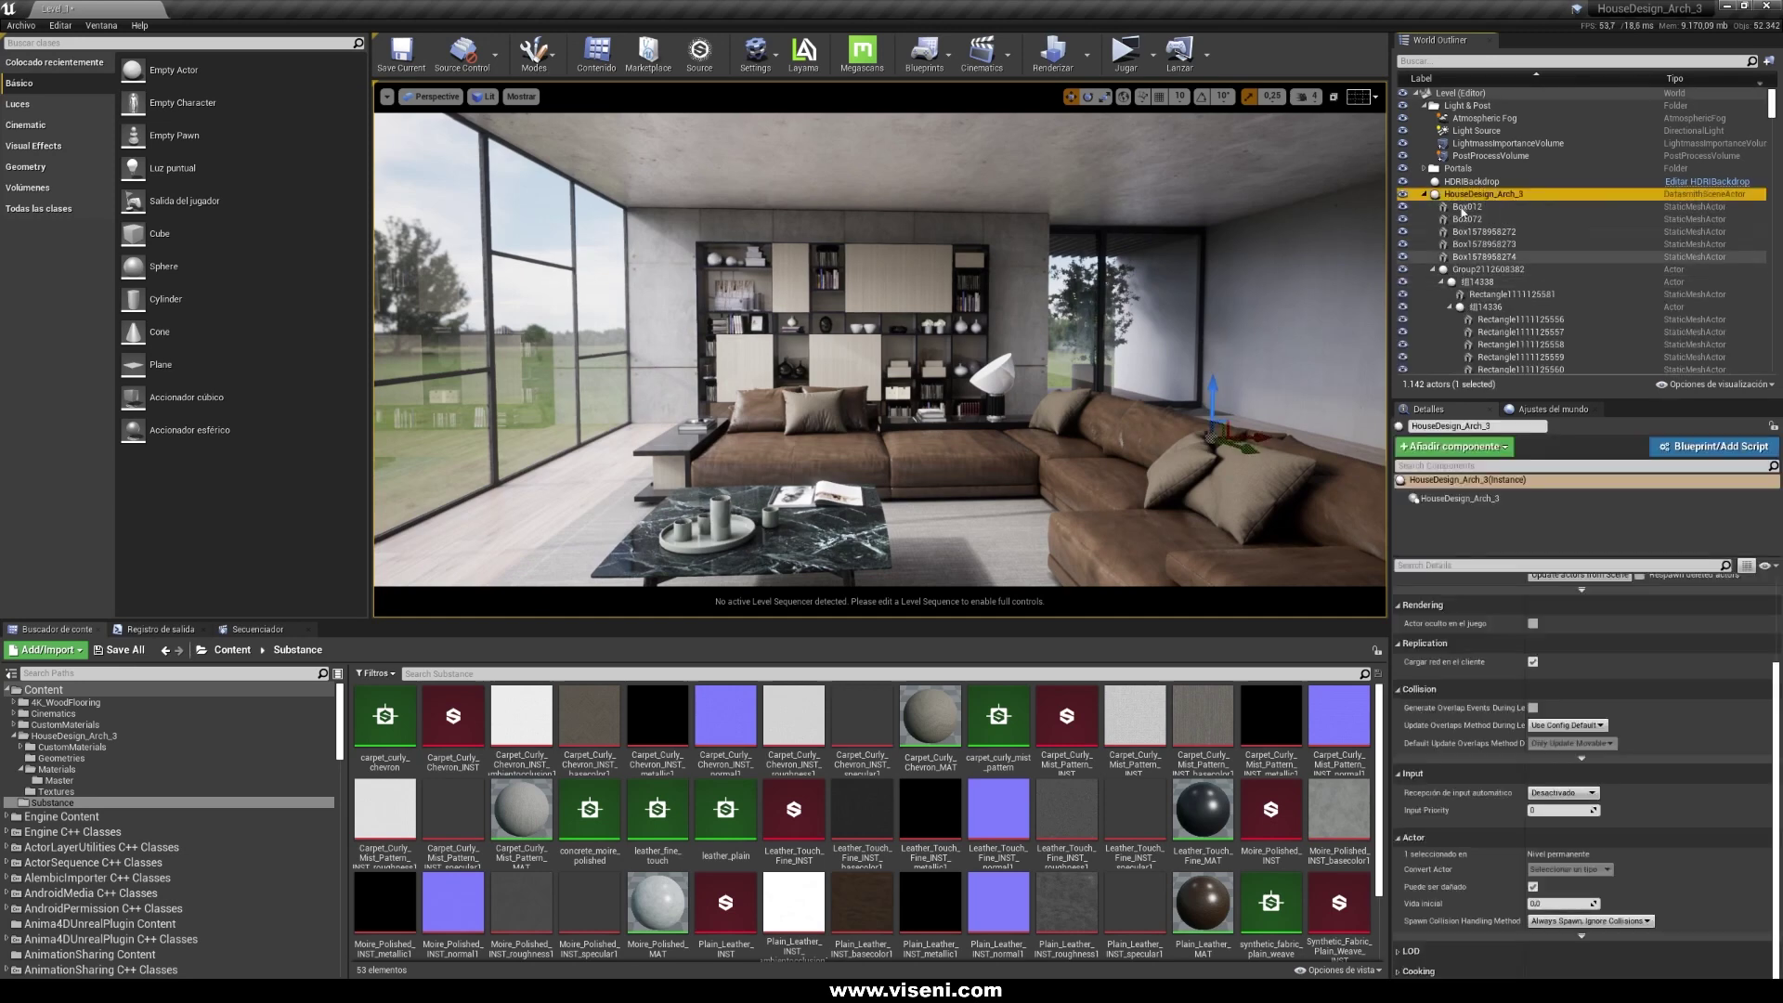
click(1447, 280)
click(1432, 269)
scroll(1451, 296, down, 10)
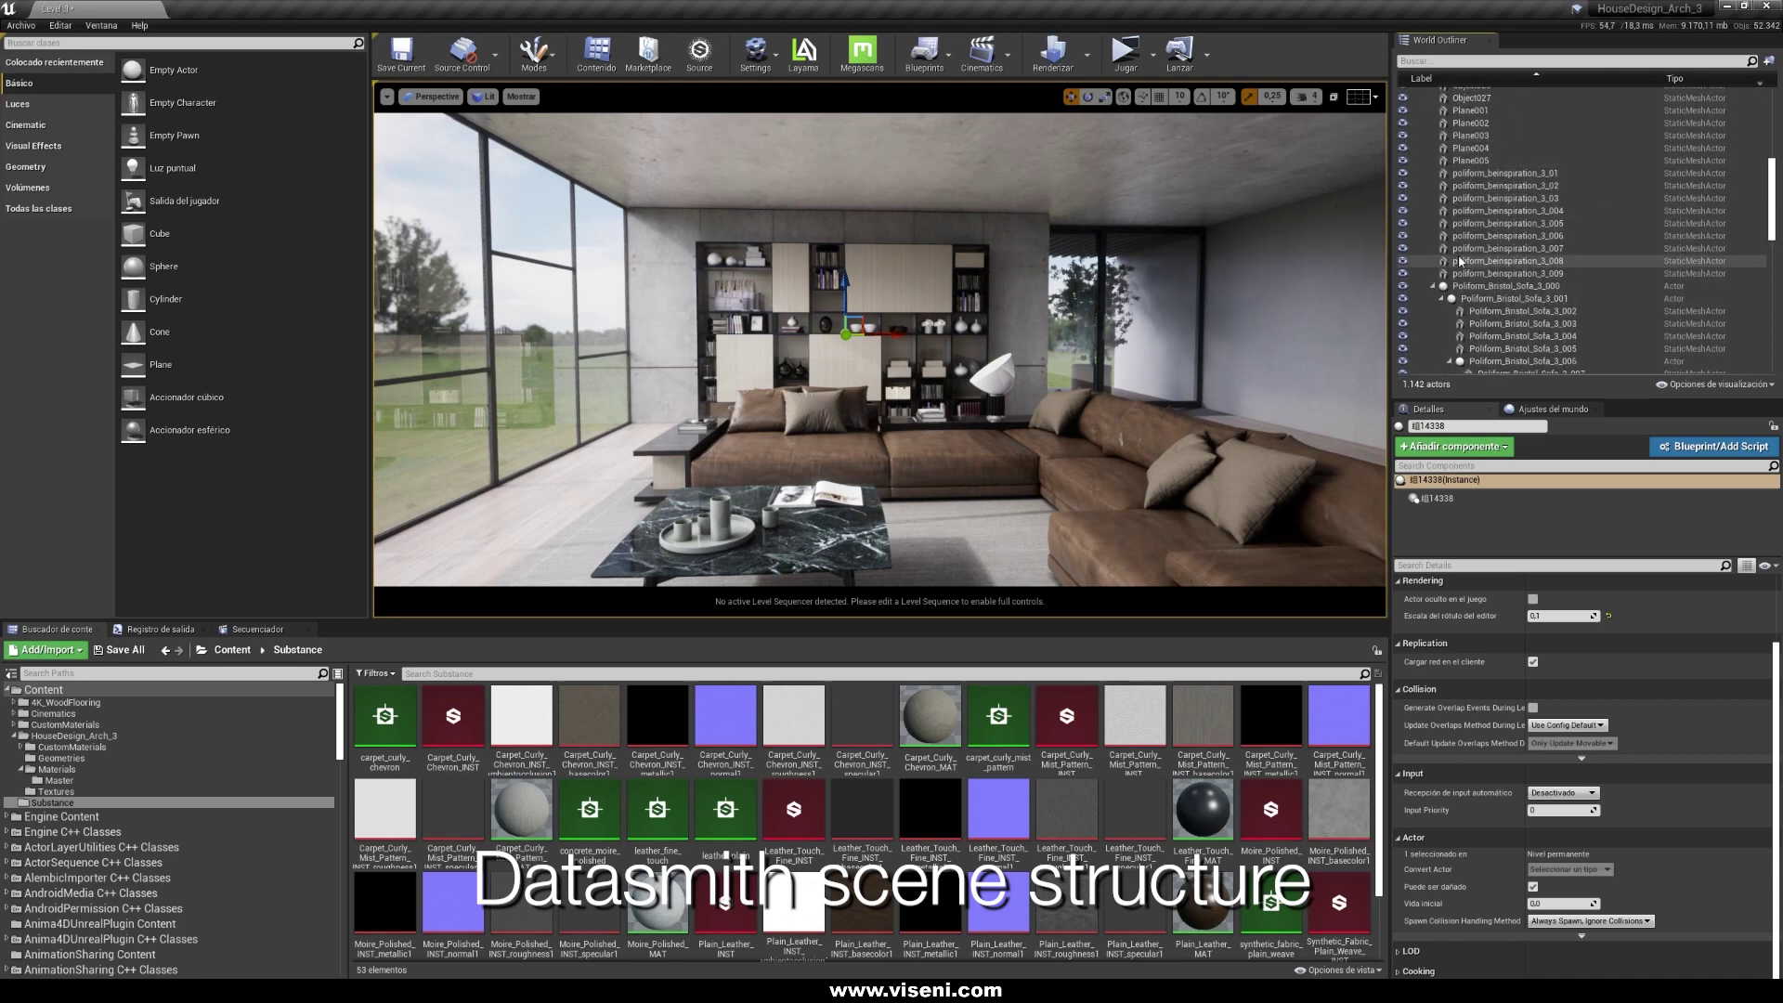
click(1436, 152)
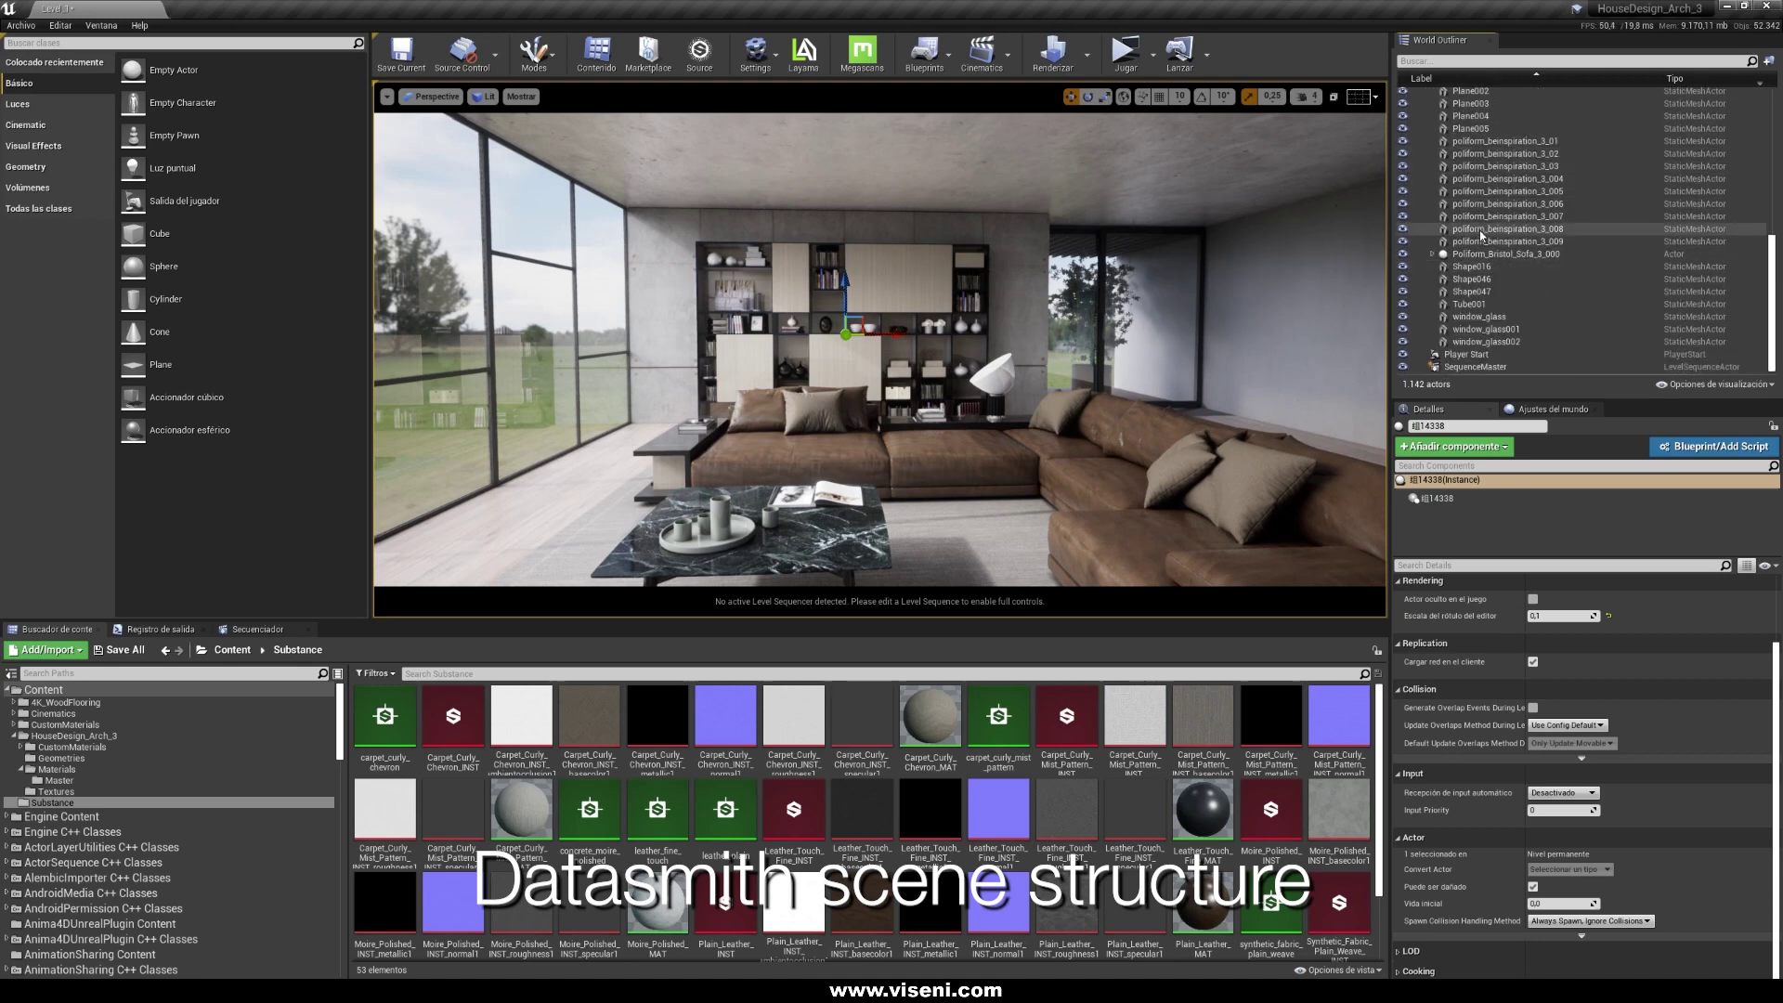
scroll(1483, 235, up, 10)
click(1475, 185)
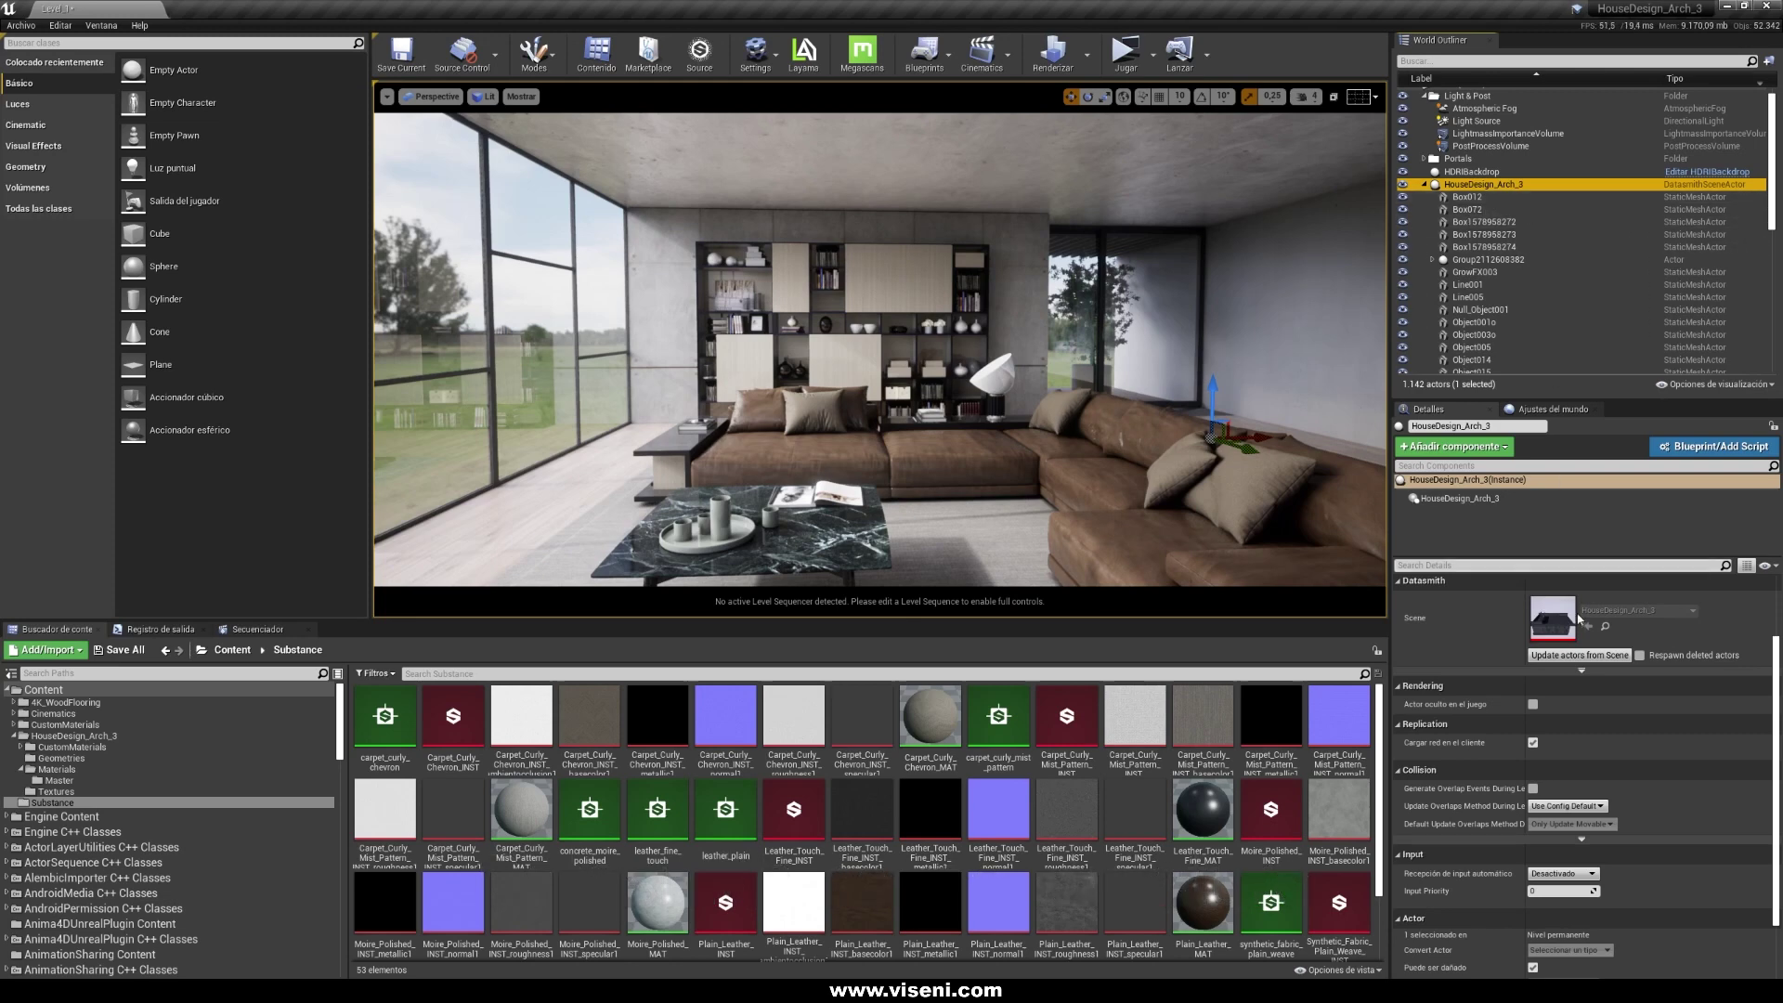
click(1471, 198)
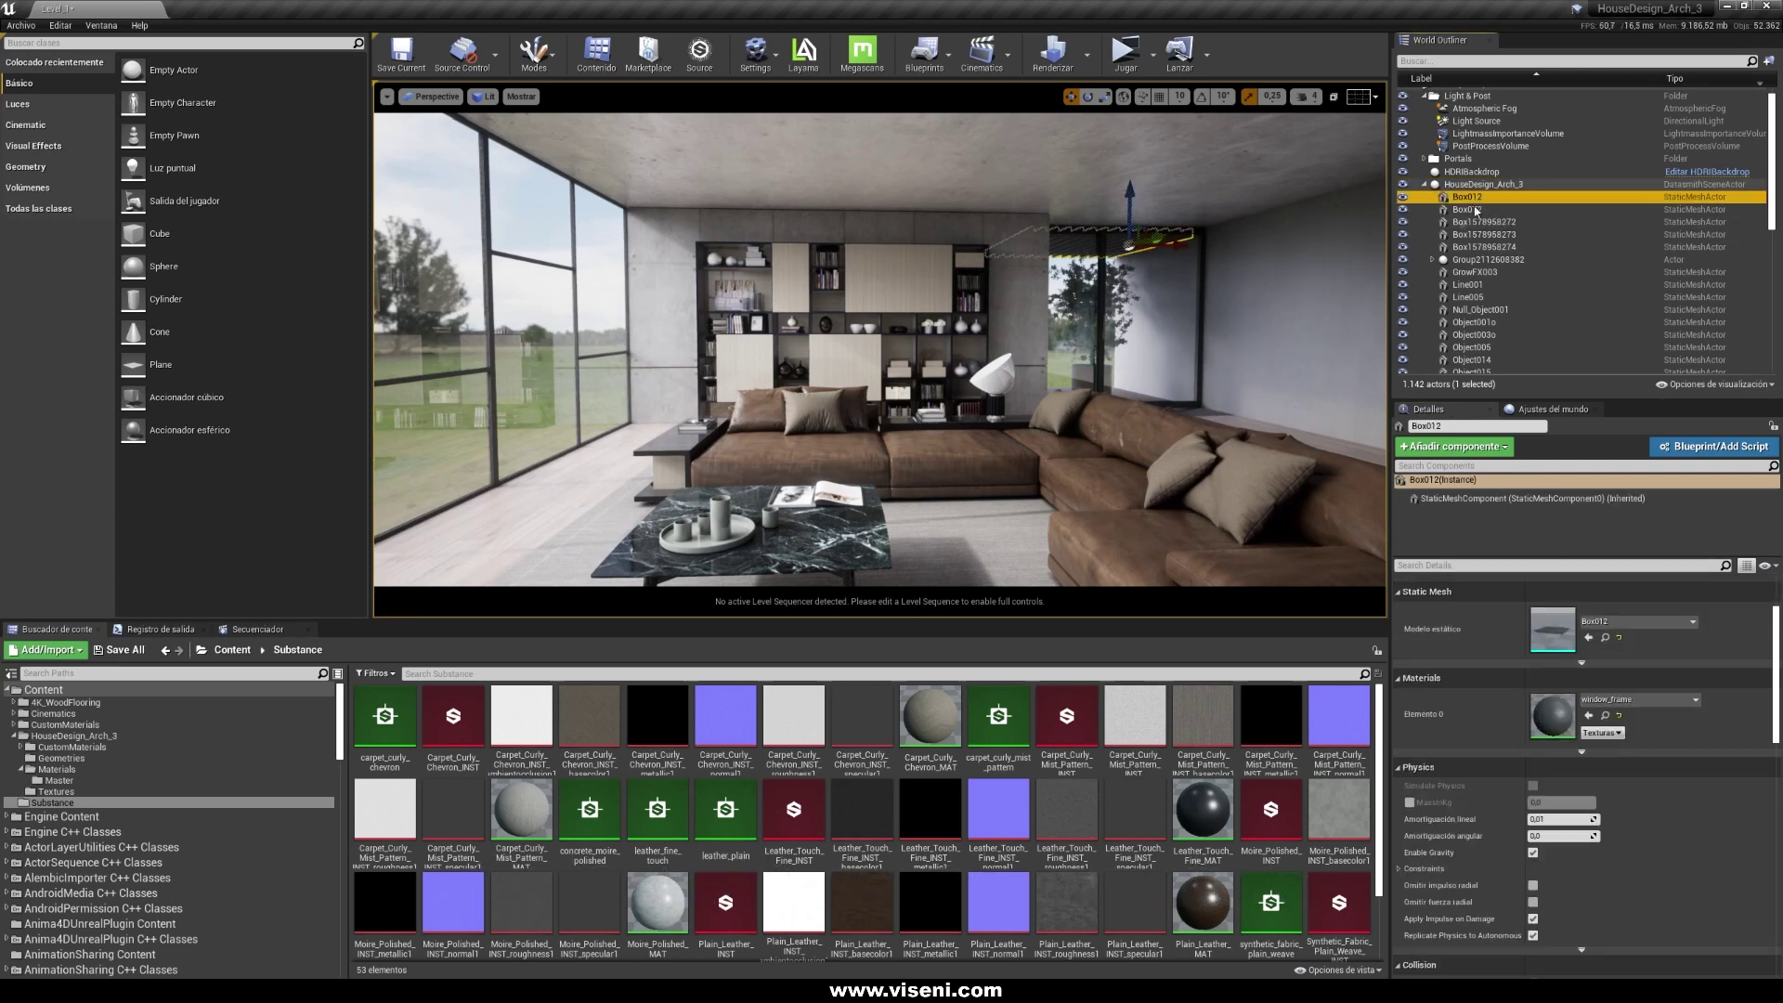
Select the leather sofa in the viewport and locate its entry in the World Outliner
click(1105, 488)
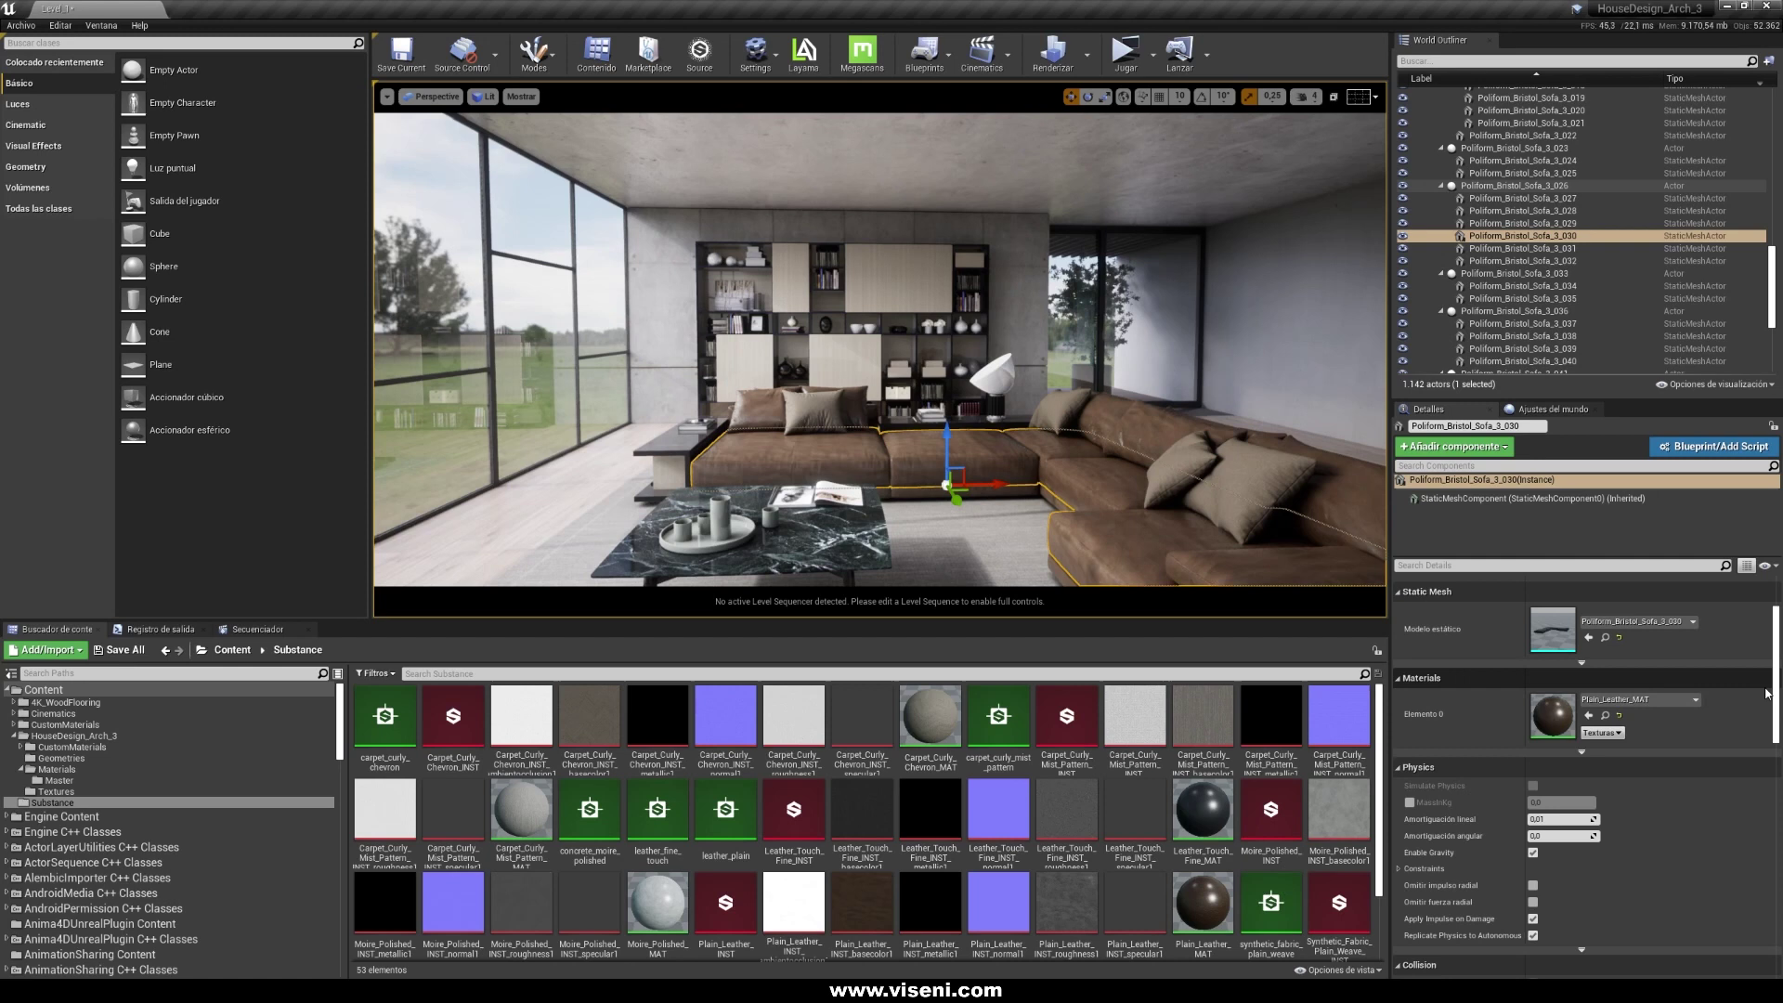
click(1578, 236)
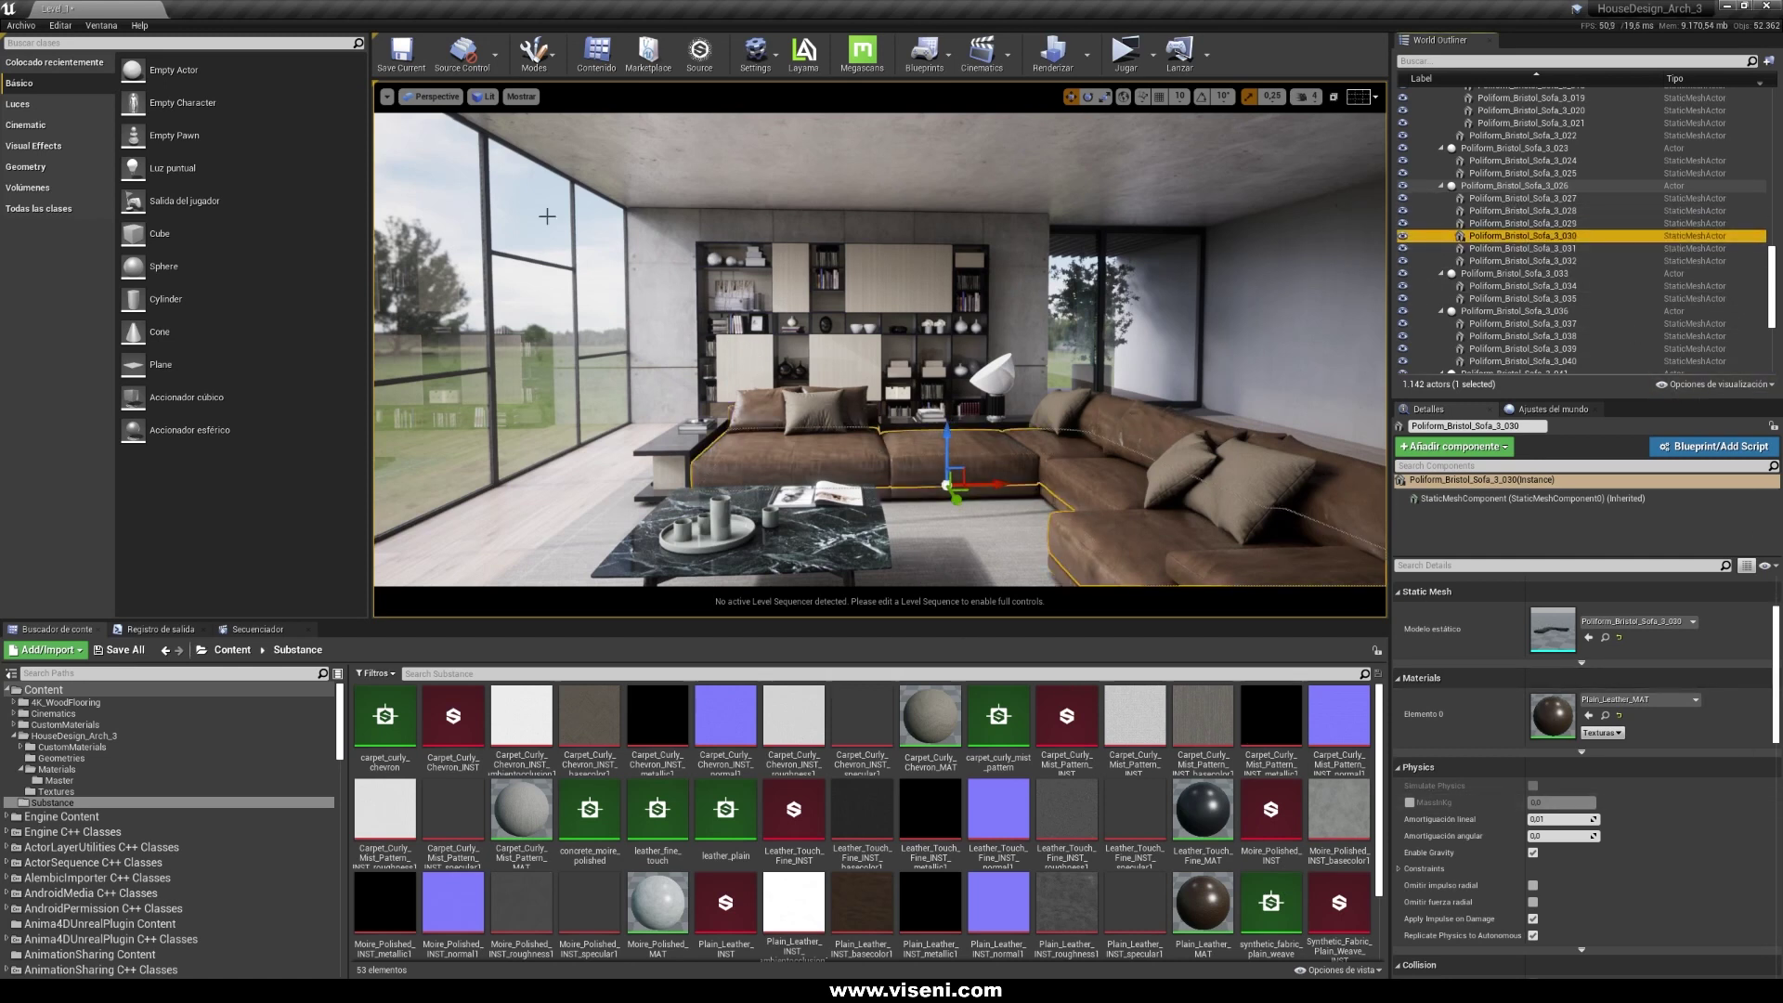
click(484, 96)
click(505, 78)
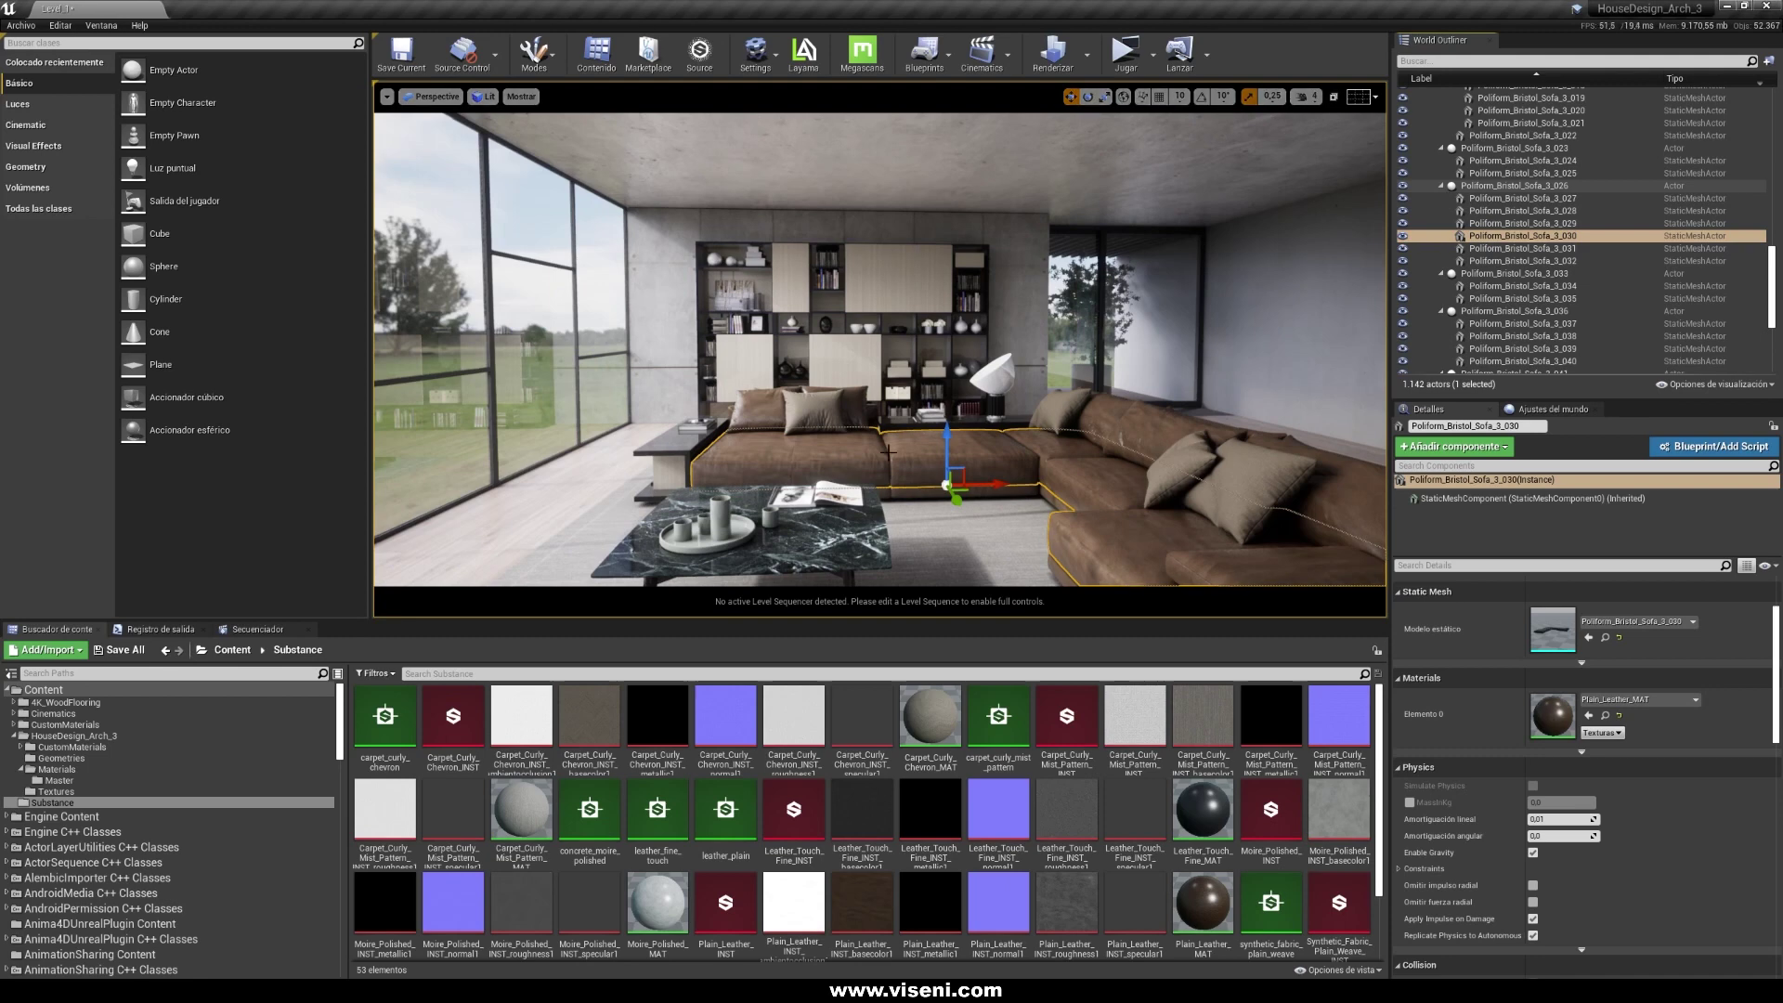
Inspect the sofa's lightmap density up close, then pull back to see the whole sofa
right_drag(825, 380, 985, 381)
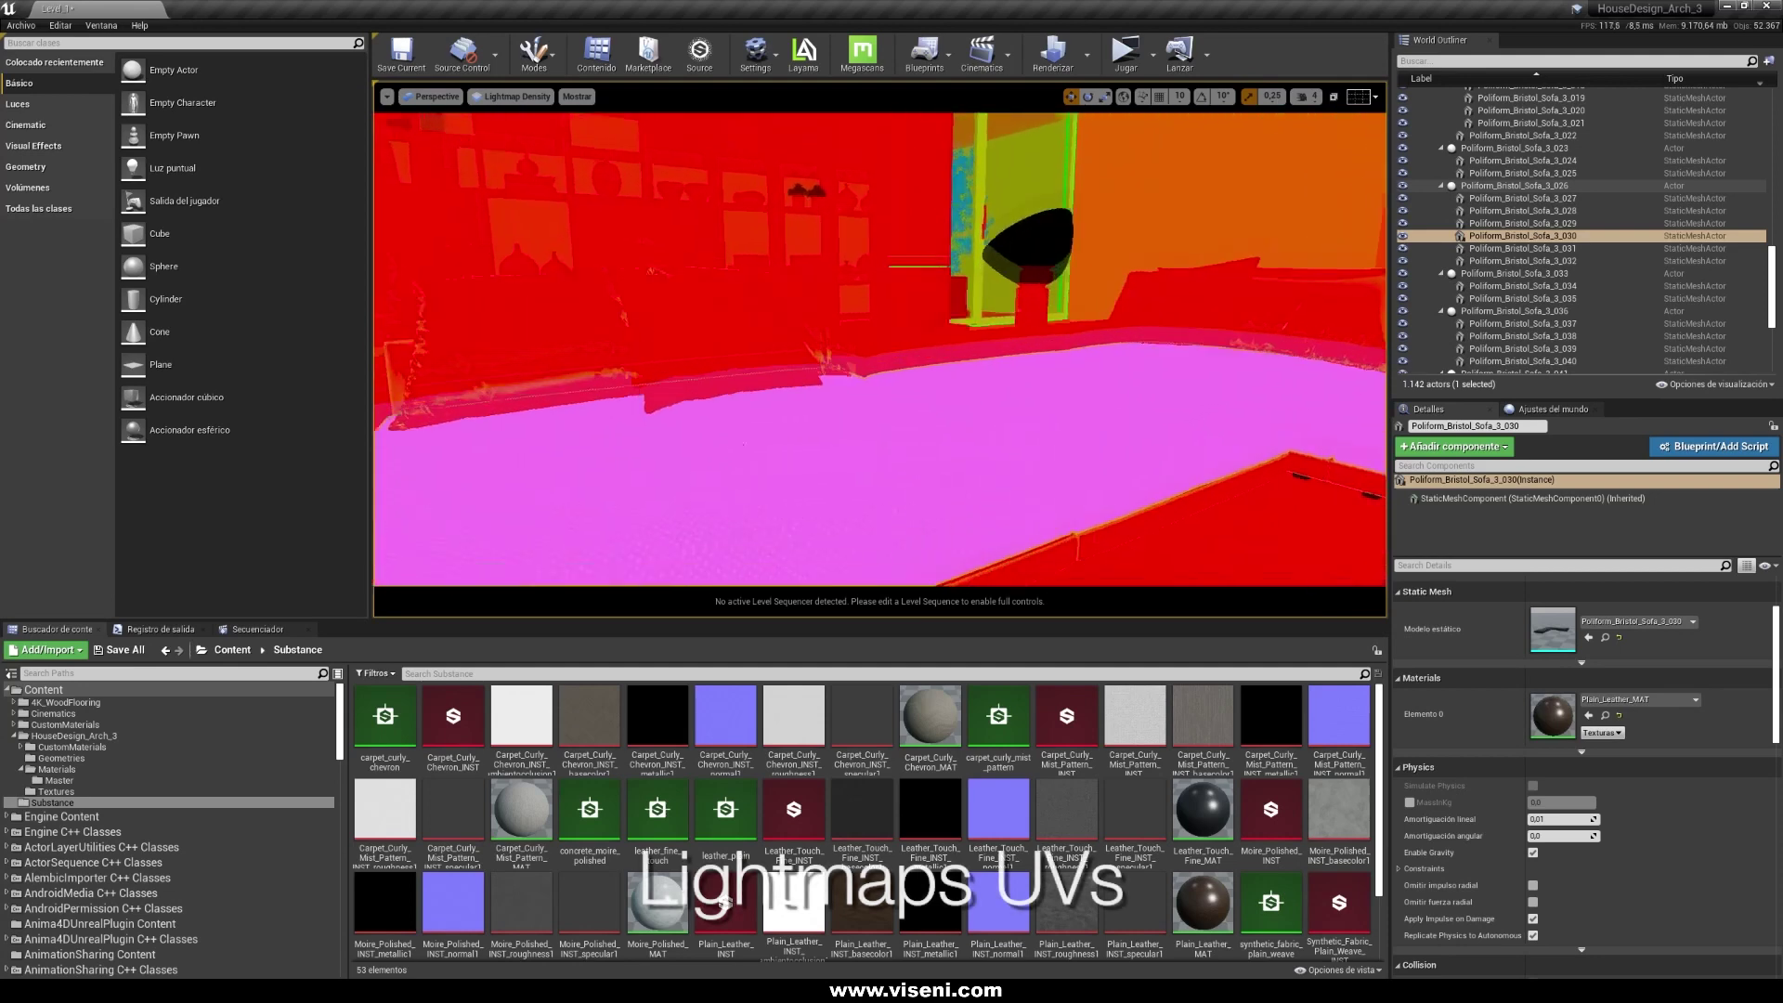
drag(970, 294, 989, 286)
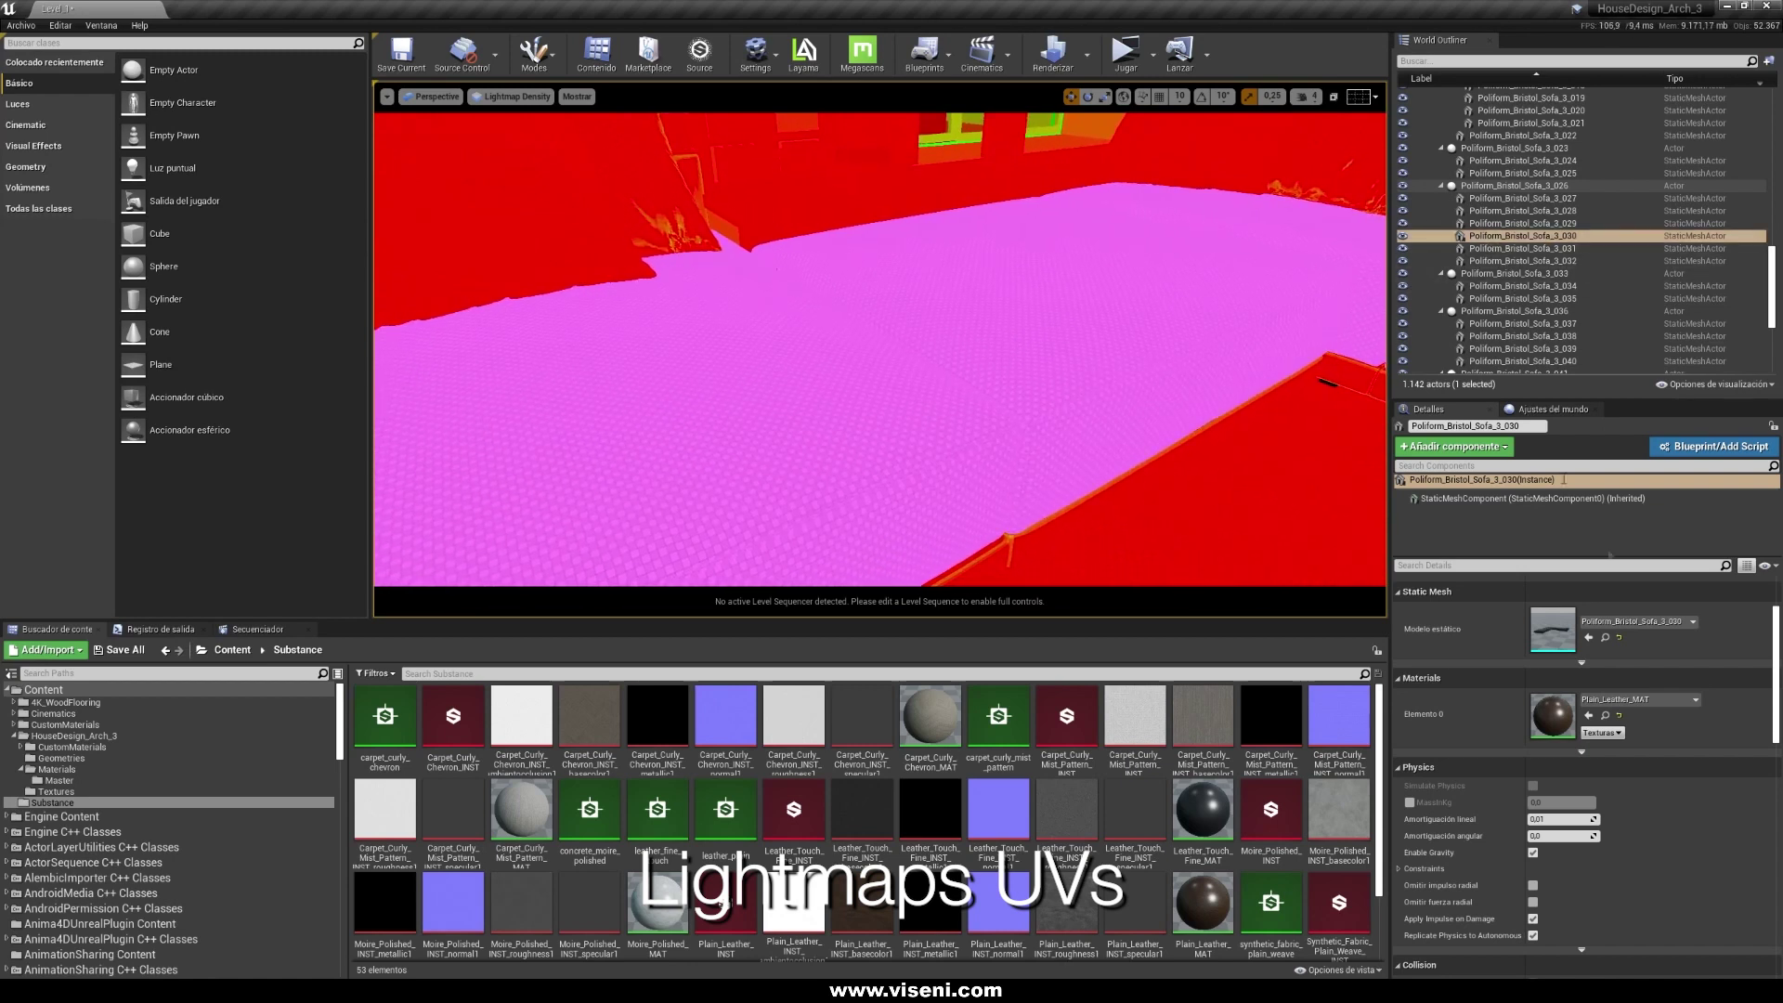
scroll(1512, 753, down, 10)
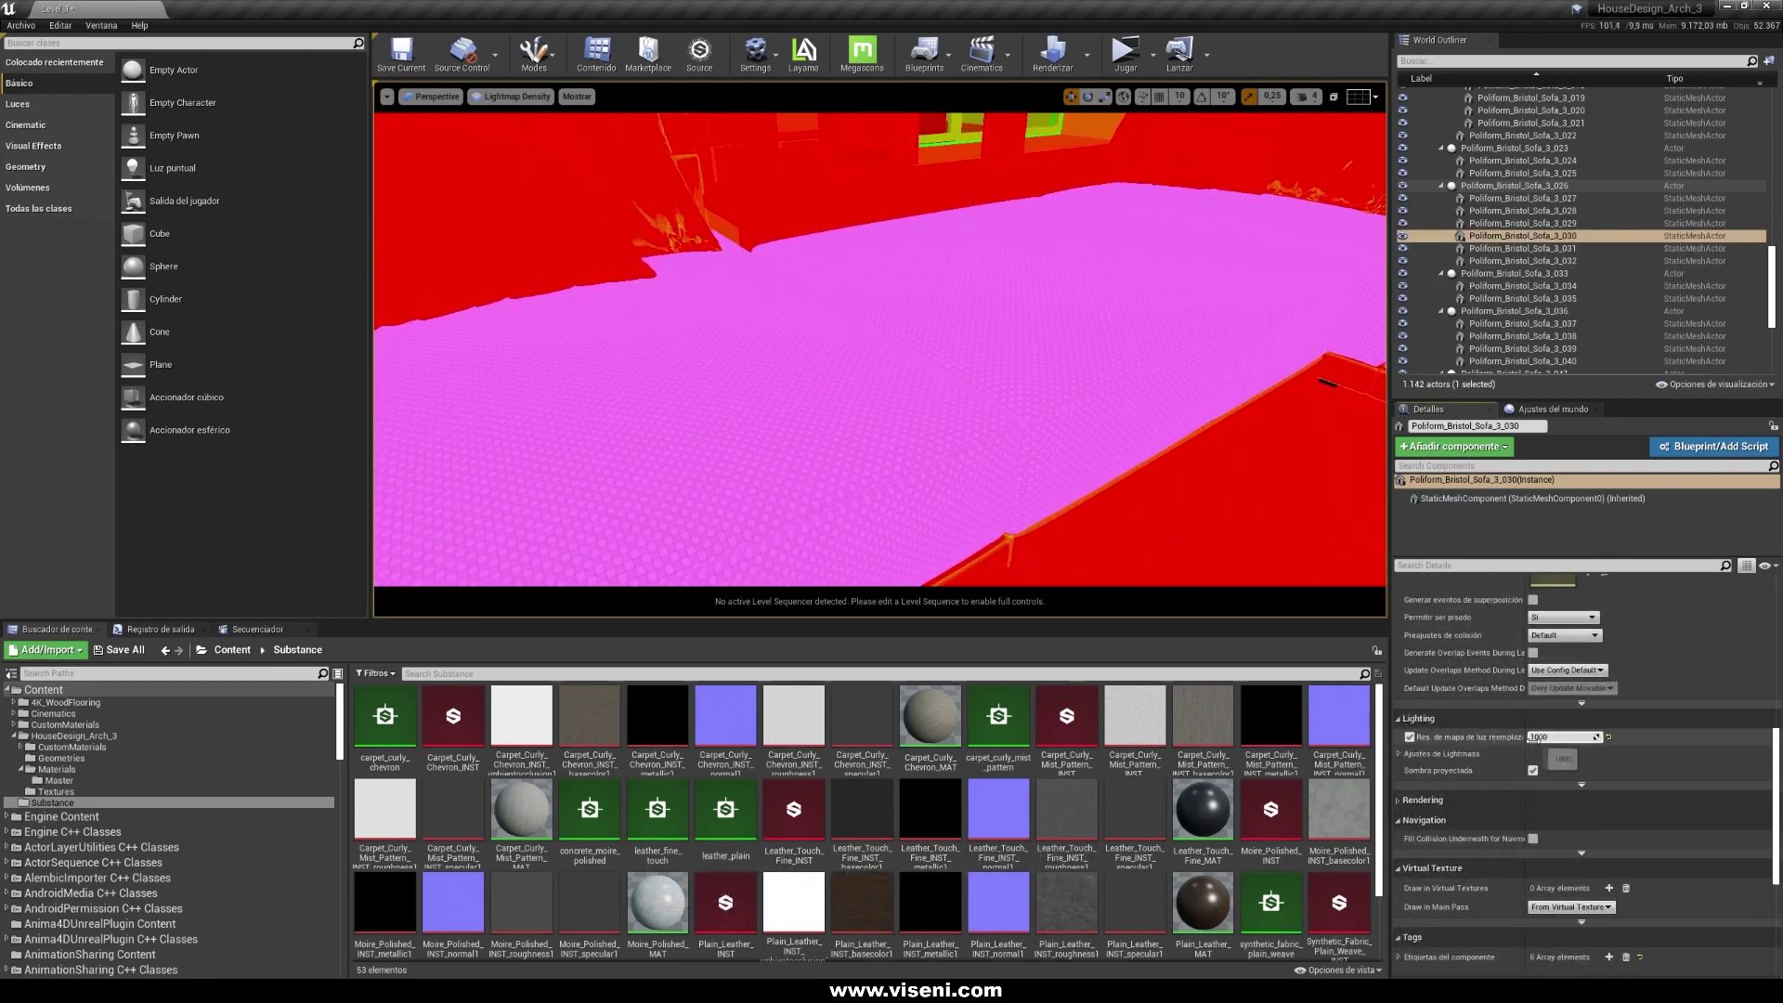
right_drag(1096, 381, 1146, 428)
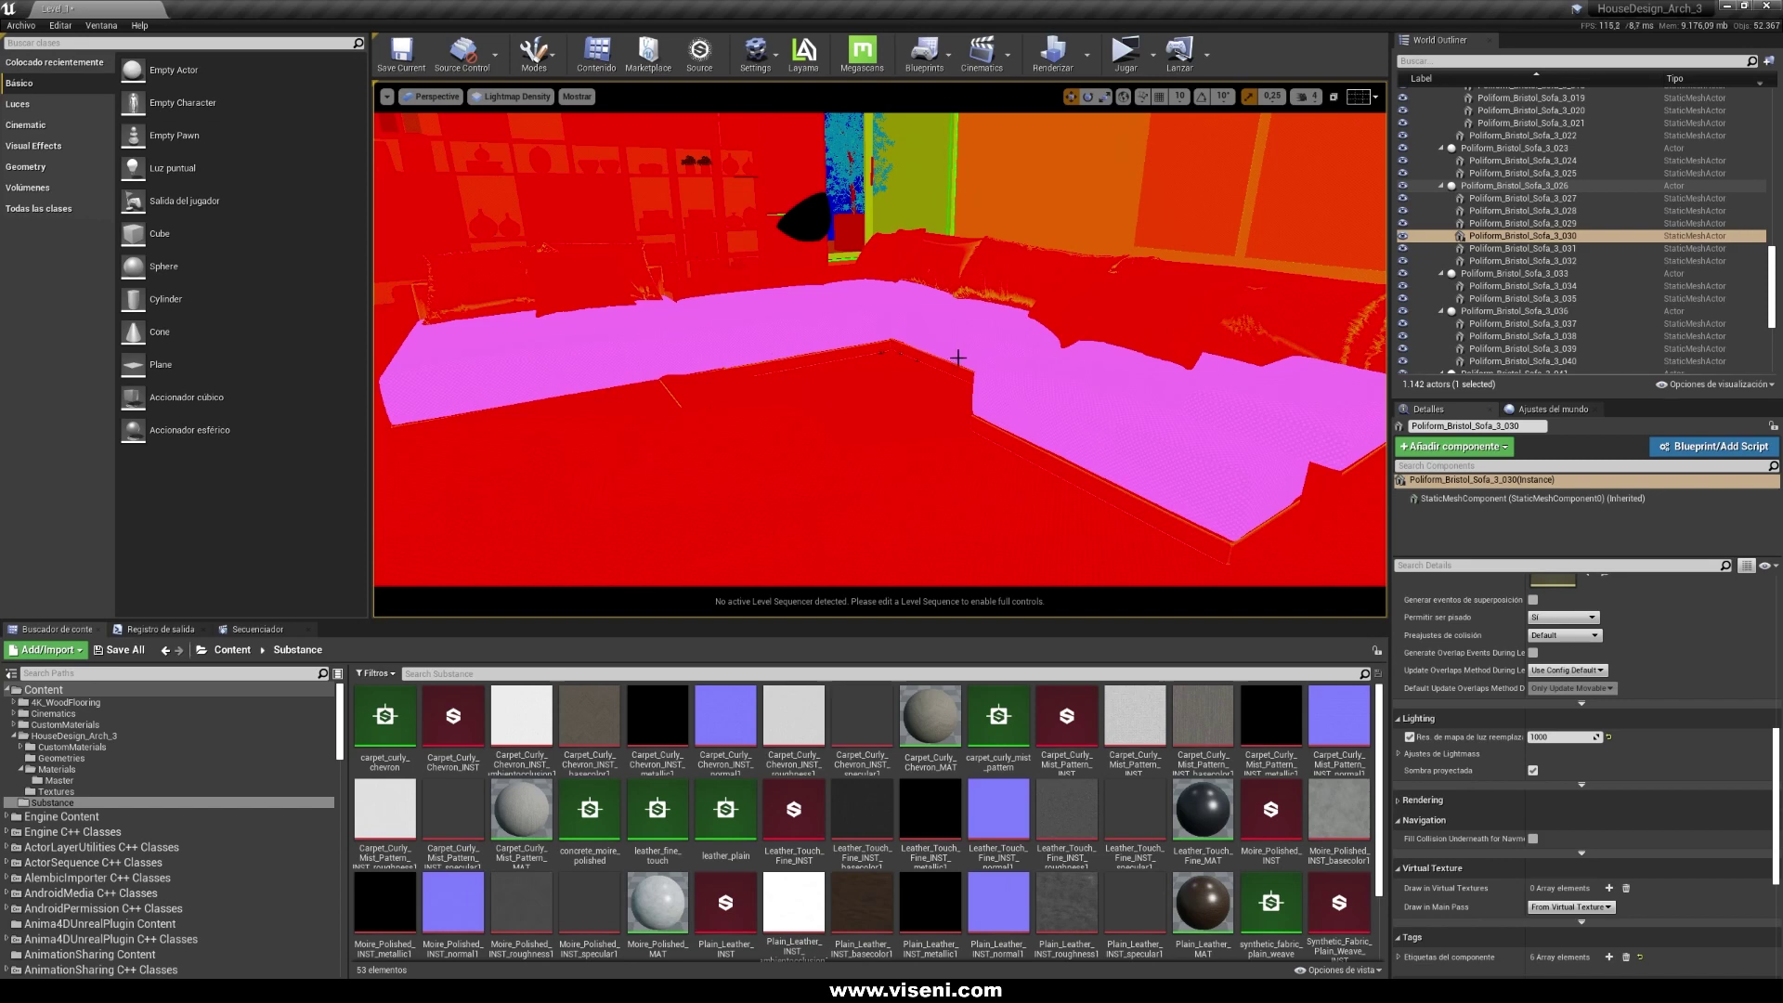
Compare Lit (Alt+4) and lightmap density (Alt+0) views around the chaise, marble table and lamp
key(alt+4)
right_drag(1129, 399, 873, 404)
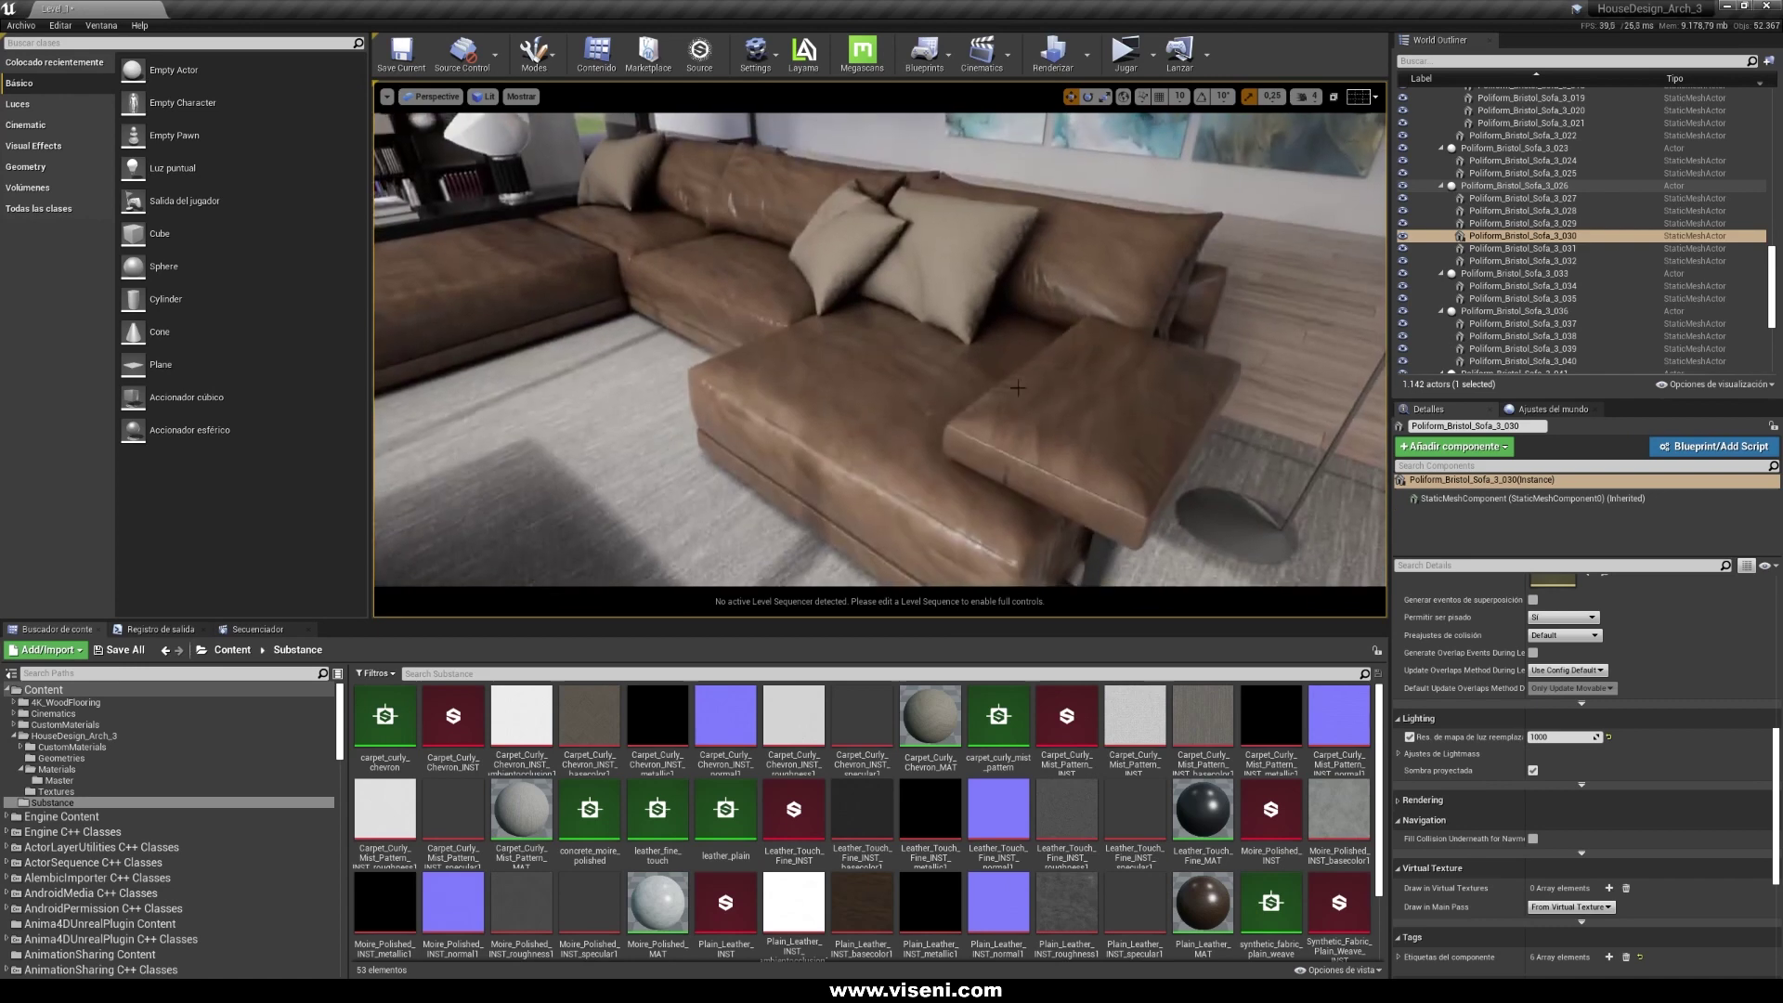
right_drag(1068, 419, 1064, 434)
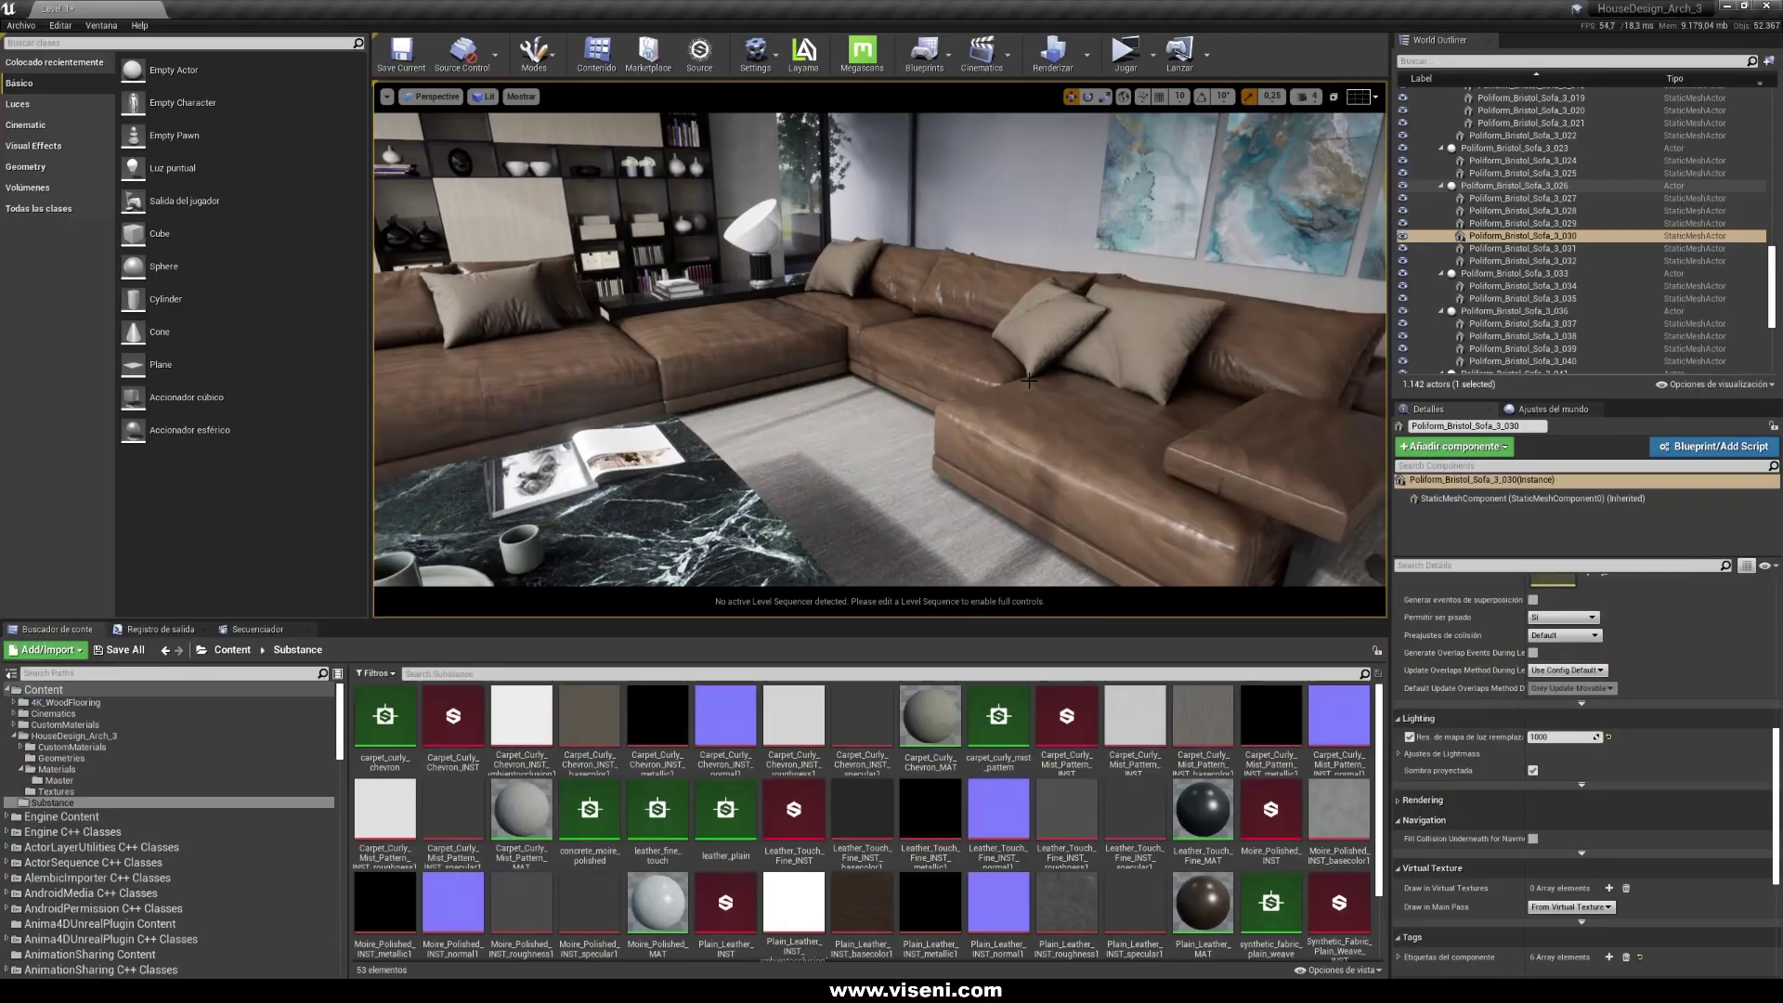
key(alt+0)
mouse_move(1110, 262)
right_down()
mouse_move(1147, 307)
mouse_move(1166, 265)
mouse_move(1286, 279)
mouse_move(1082, 284)
mouse_move(1175, 284)
mouse_move(1109, 262)
right_up()
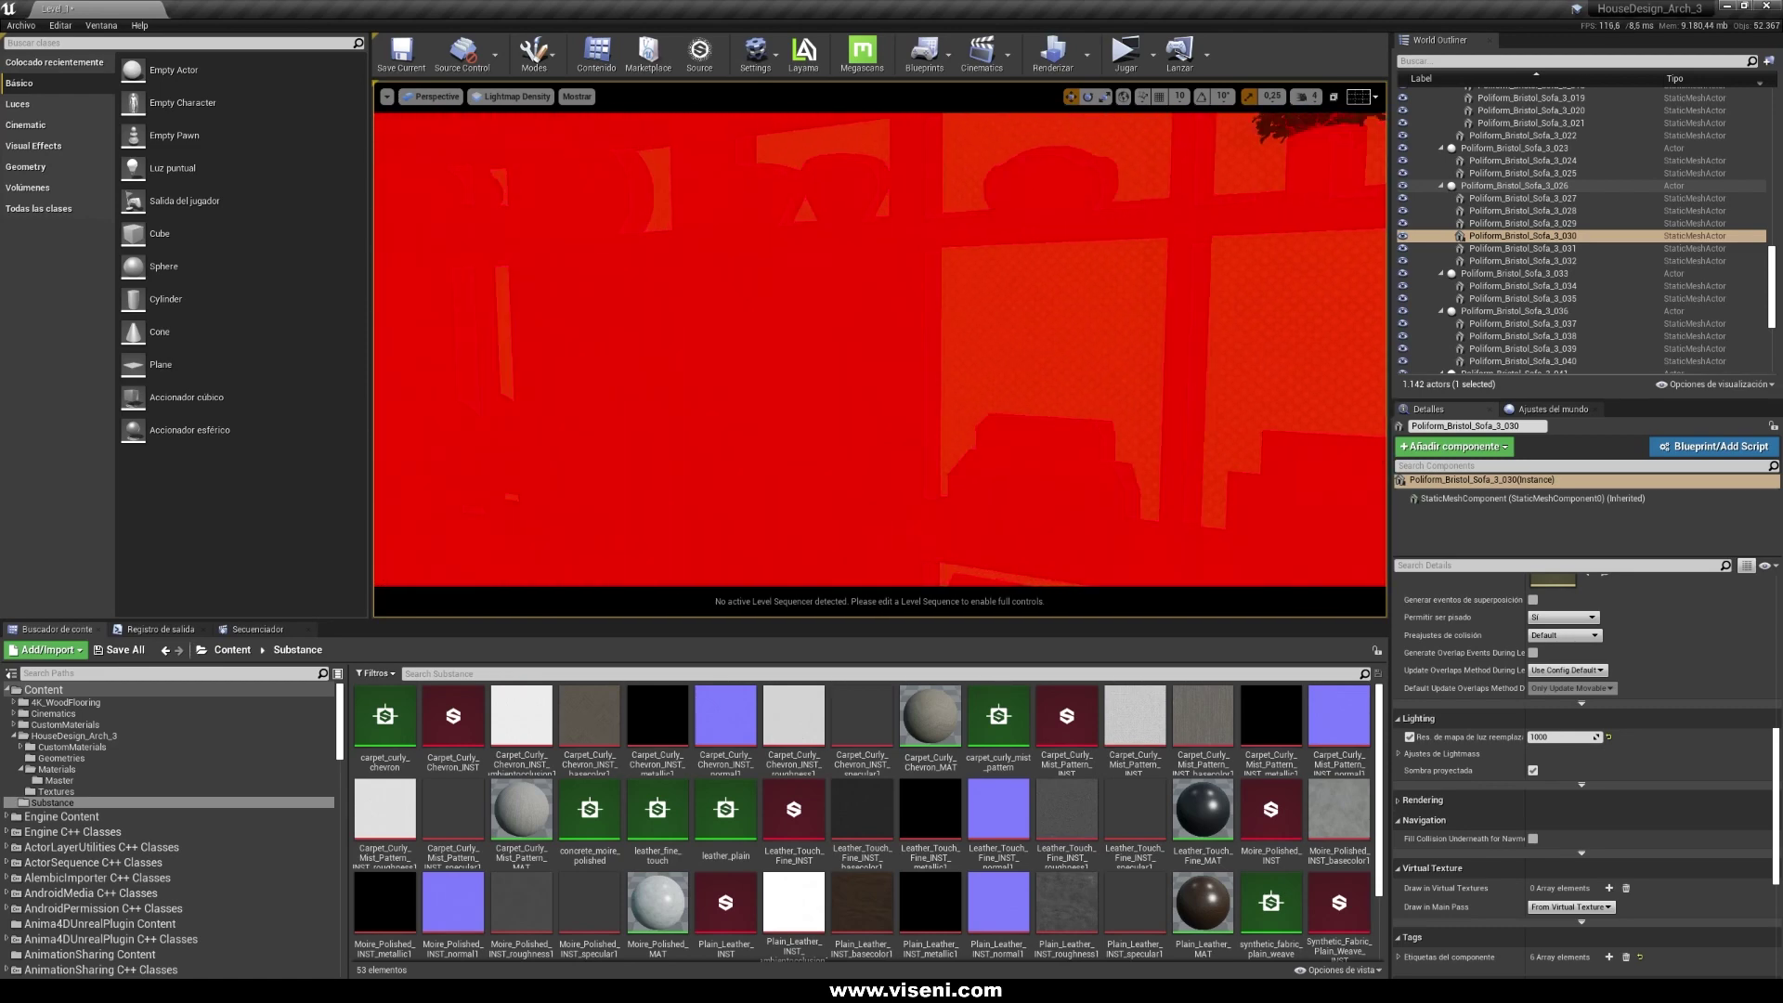
mouse_move(880, 349)
right_down()
mouse_move(1243, 366)
mouse_move(880, 349)
right_up()
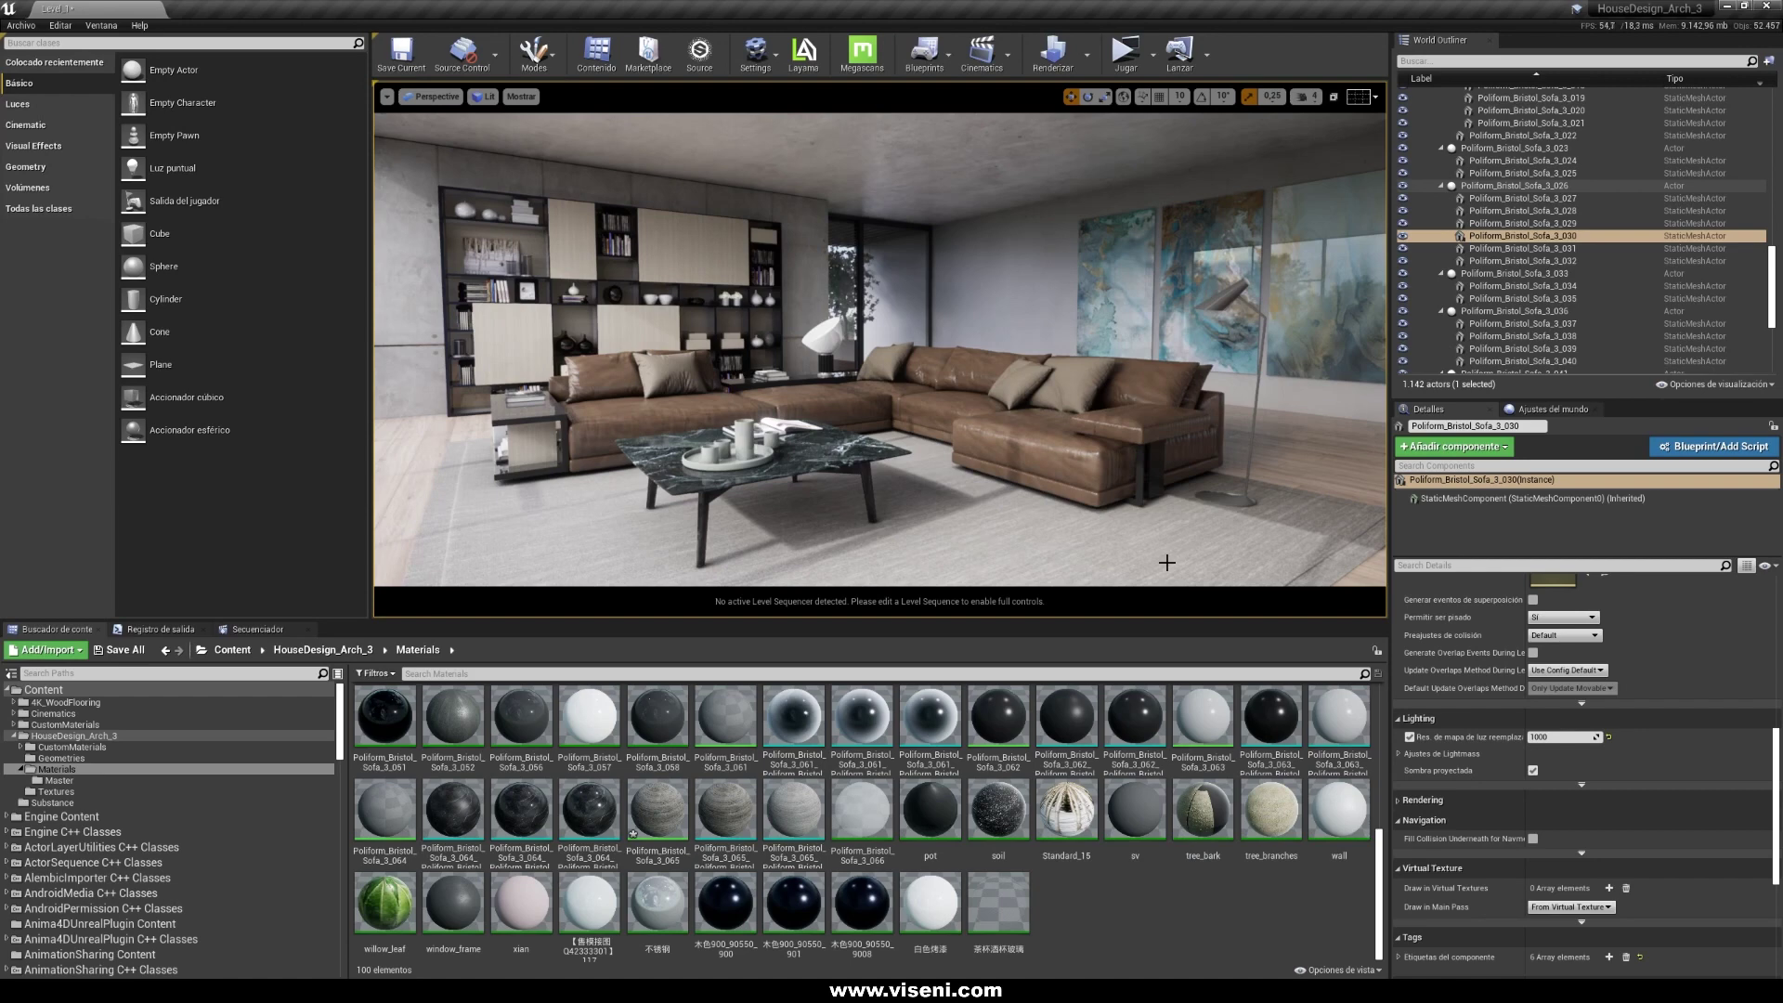
Open the willow_leaf material instance and narrow its editor window aside to reveal the level
click(388, 910)
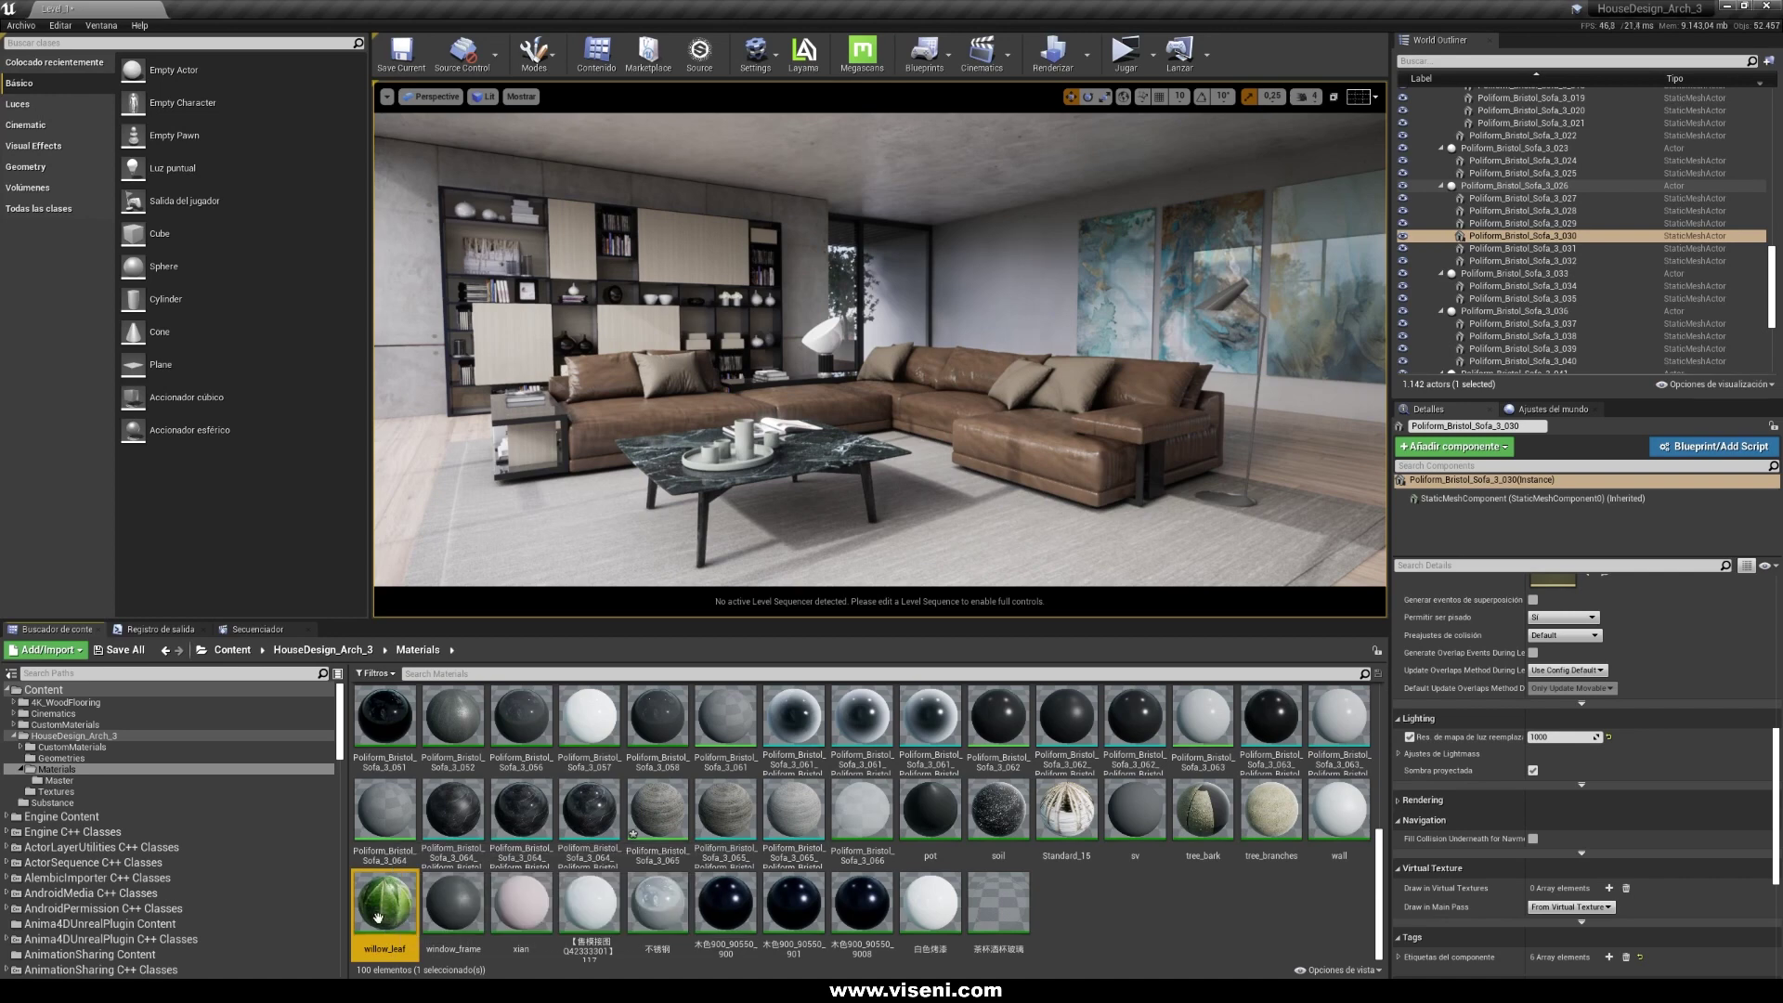
double_click(388, 908)
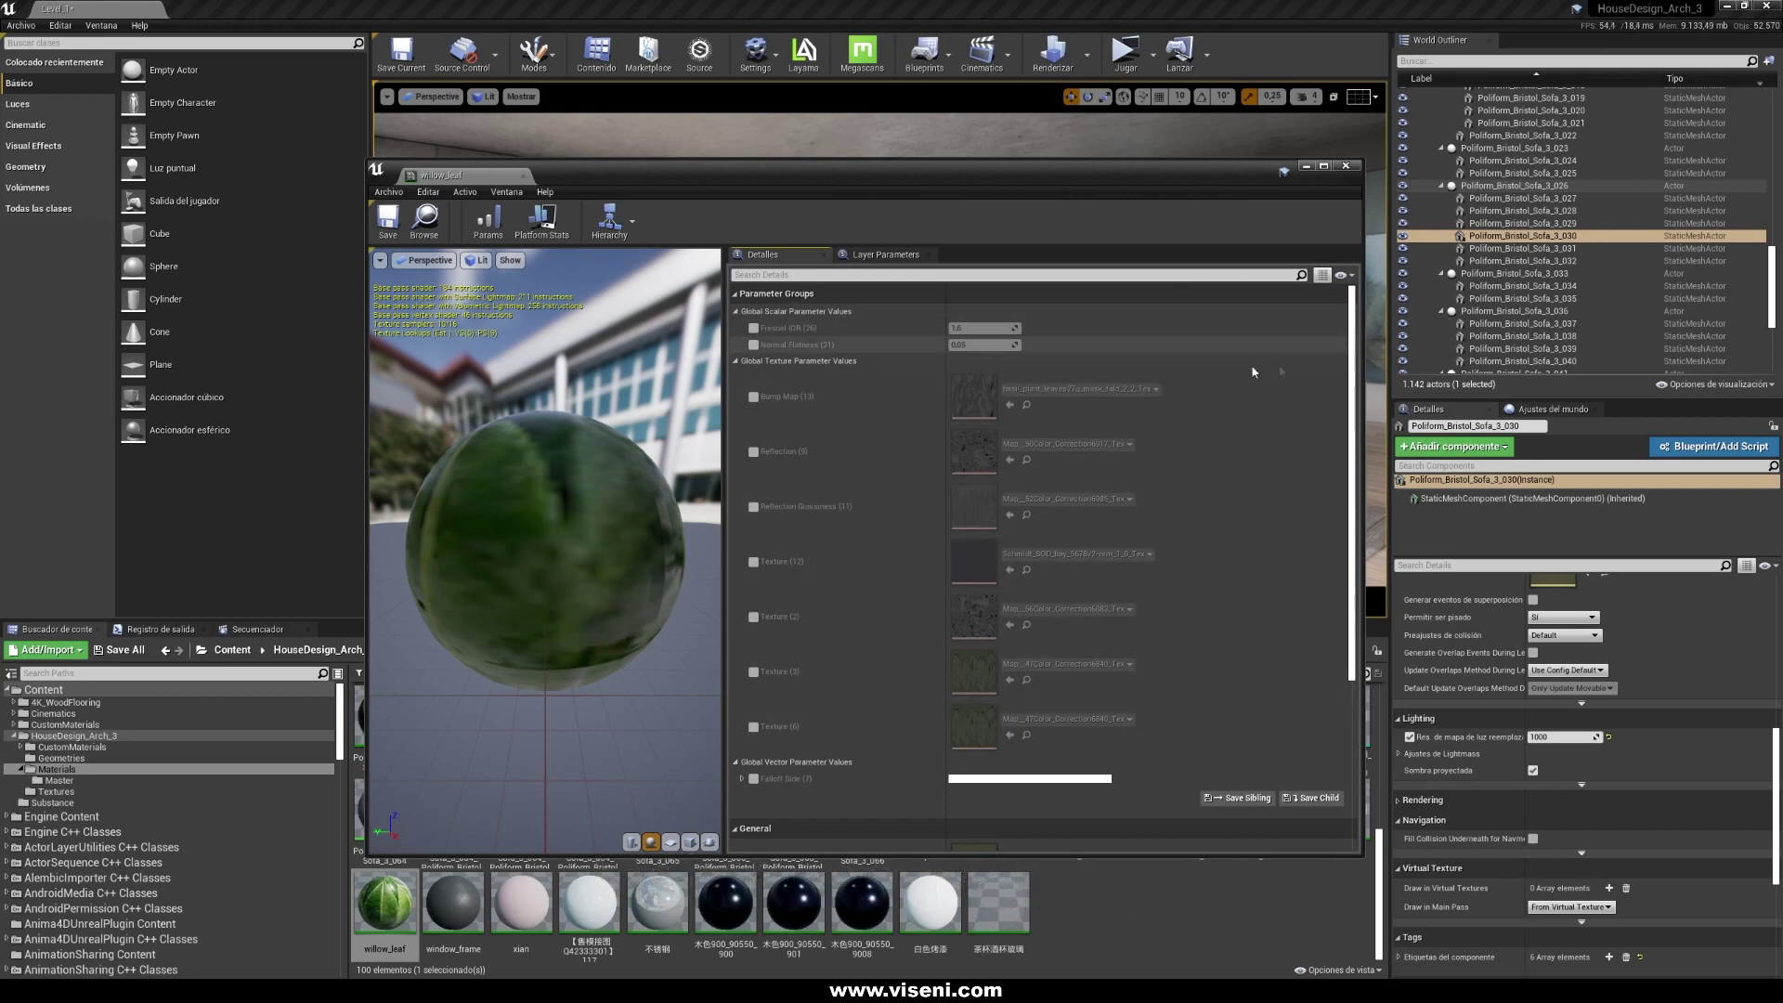
drag(1361, 268, 1194, 268)
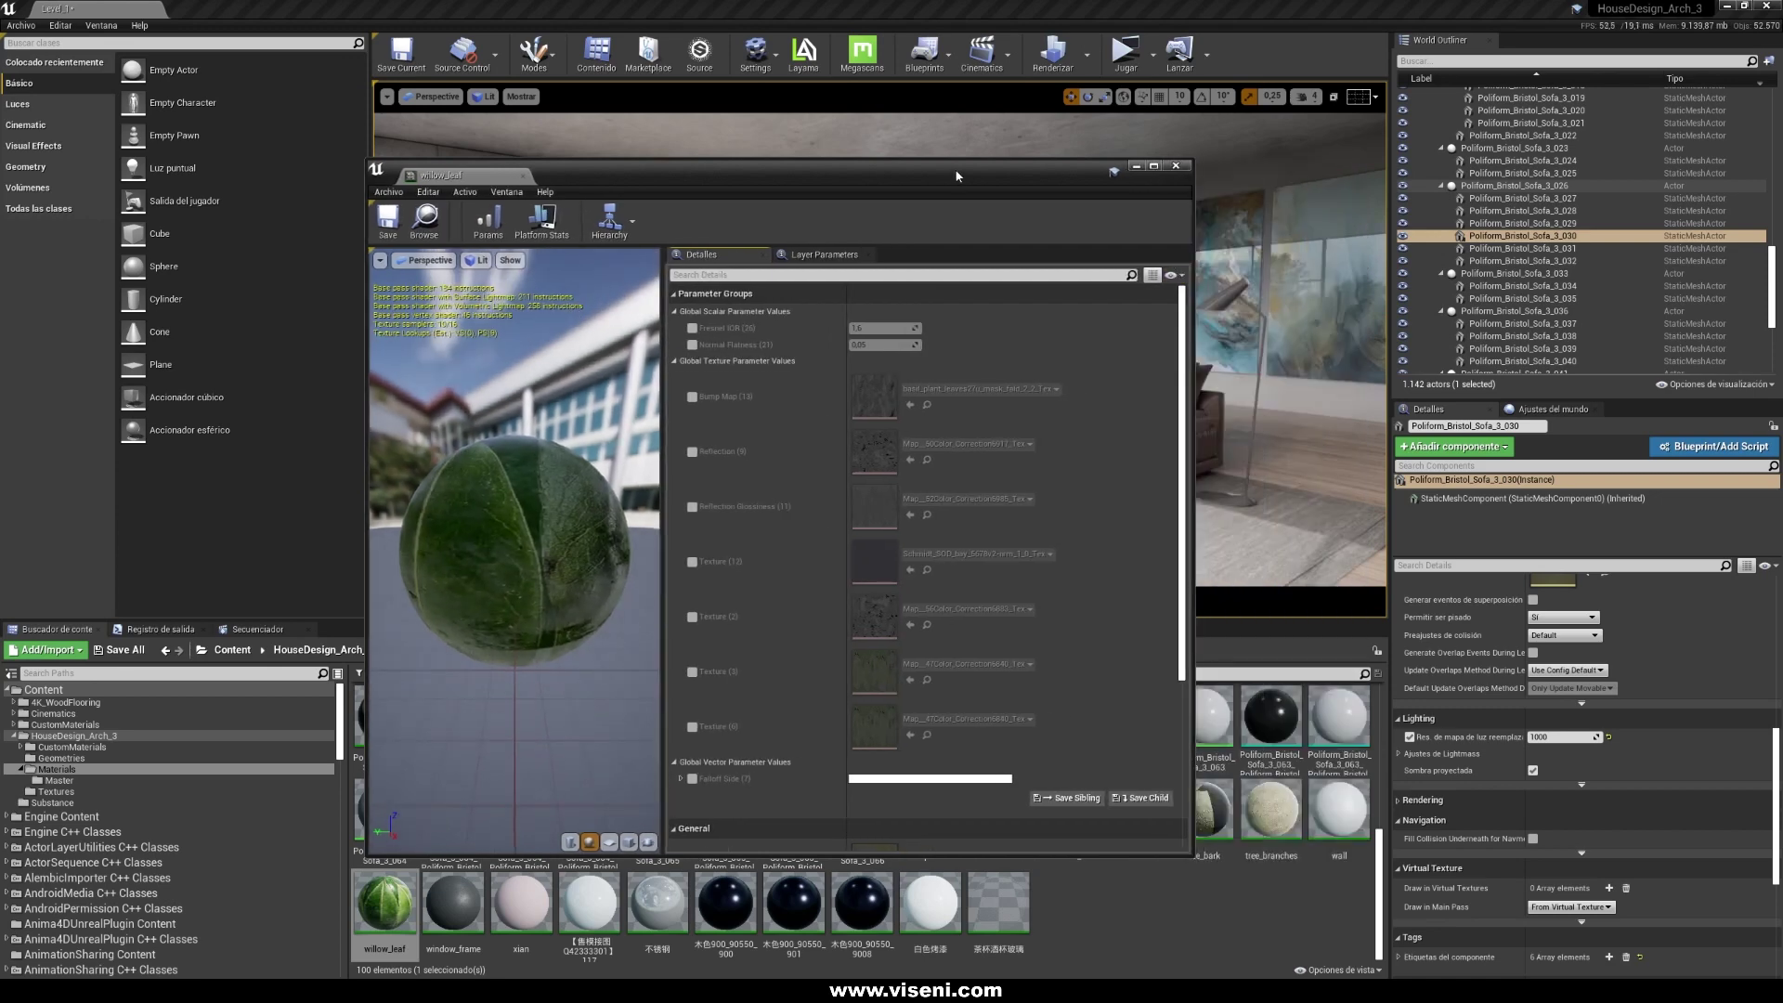
drag(956, 167, 1409, 150)
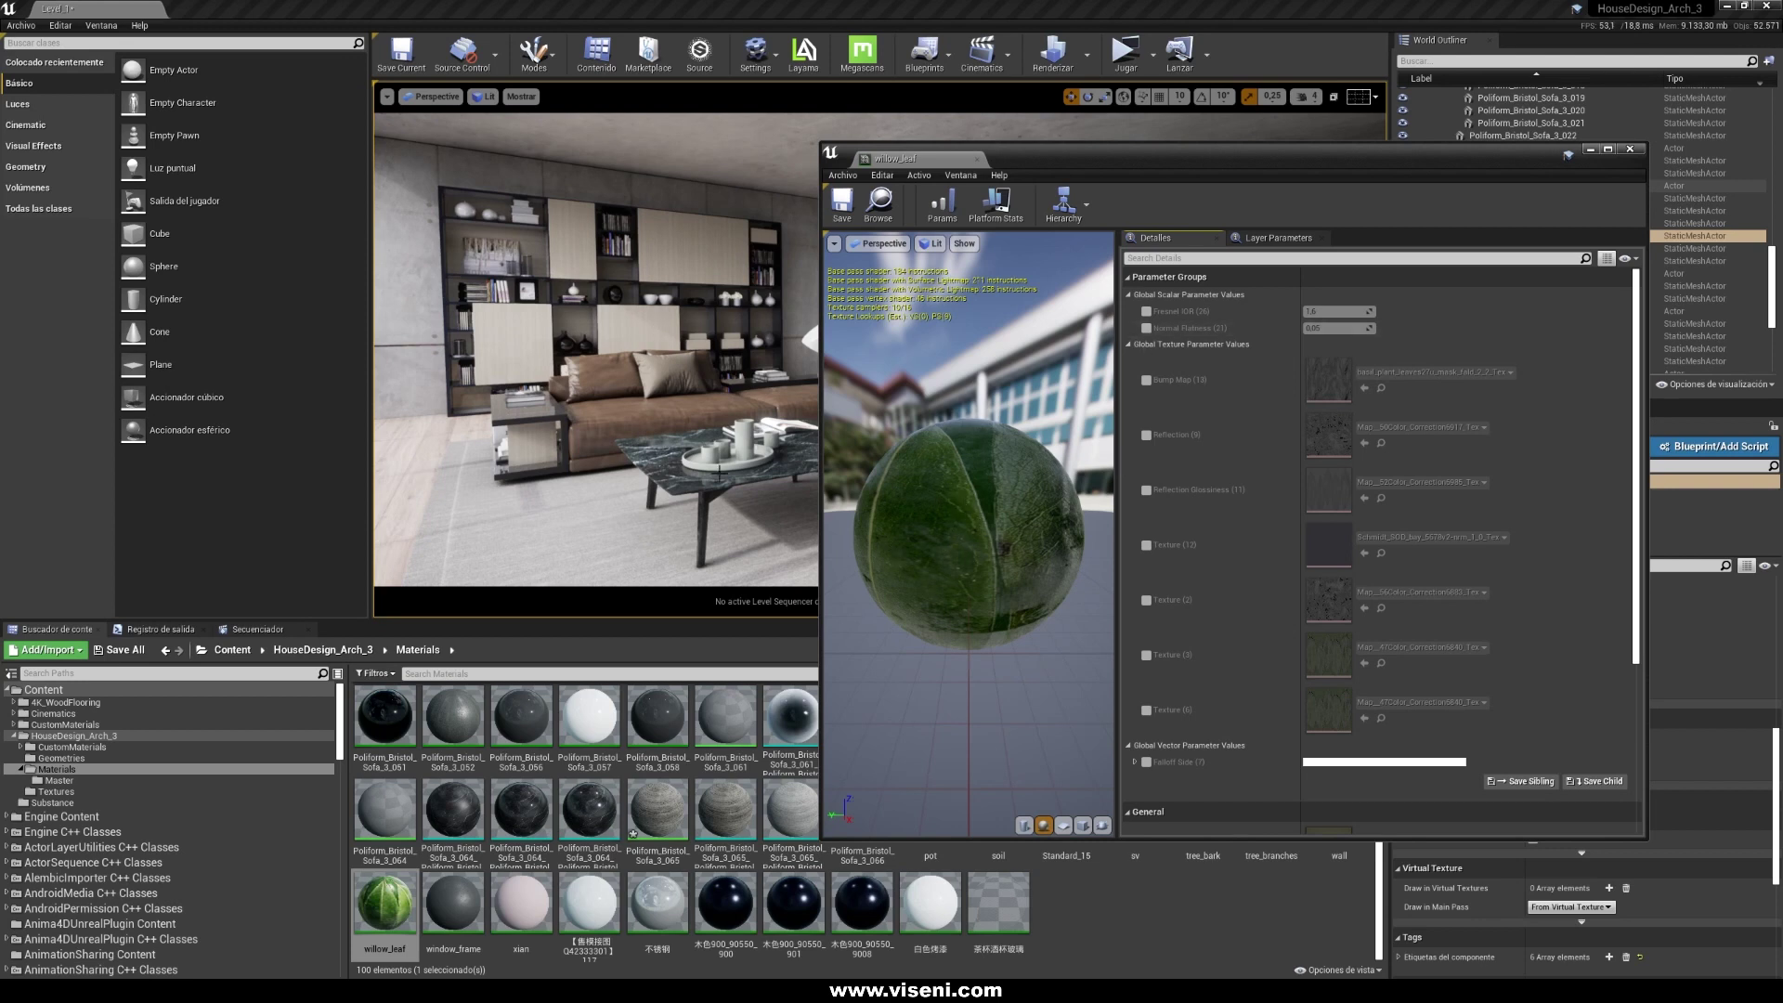
Close willow_leaf and lighten the marble TintColor's value in the color picker
click(1631, 149)
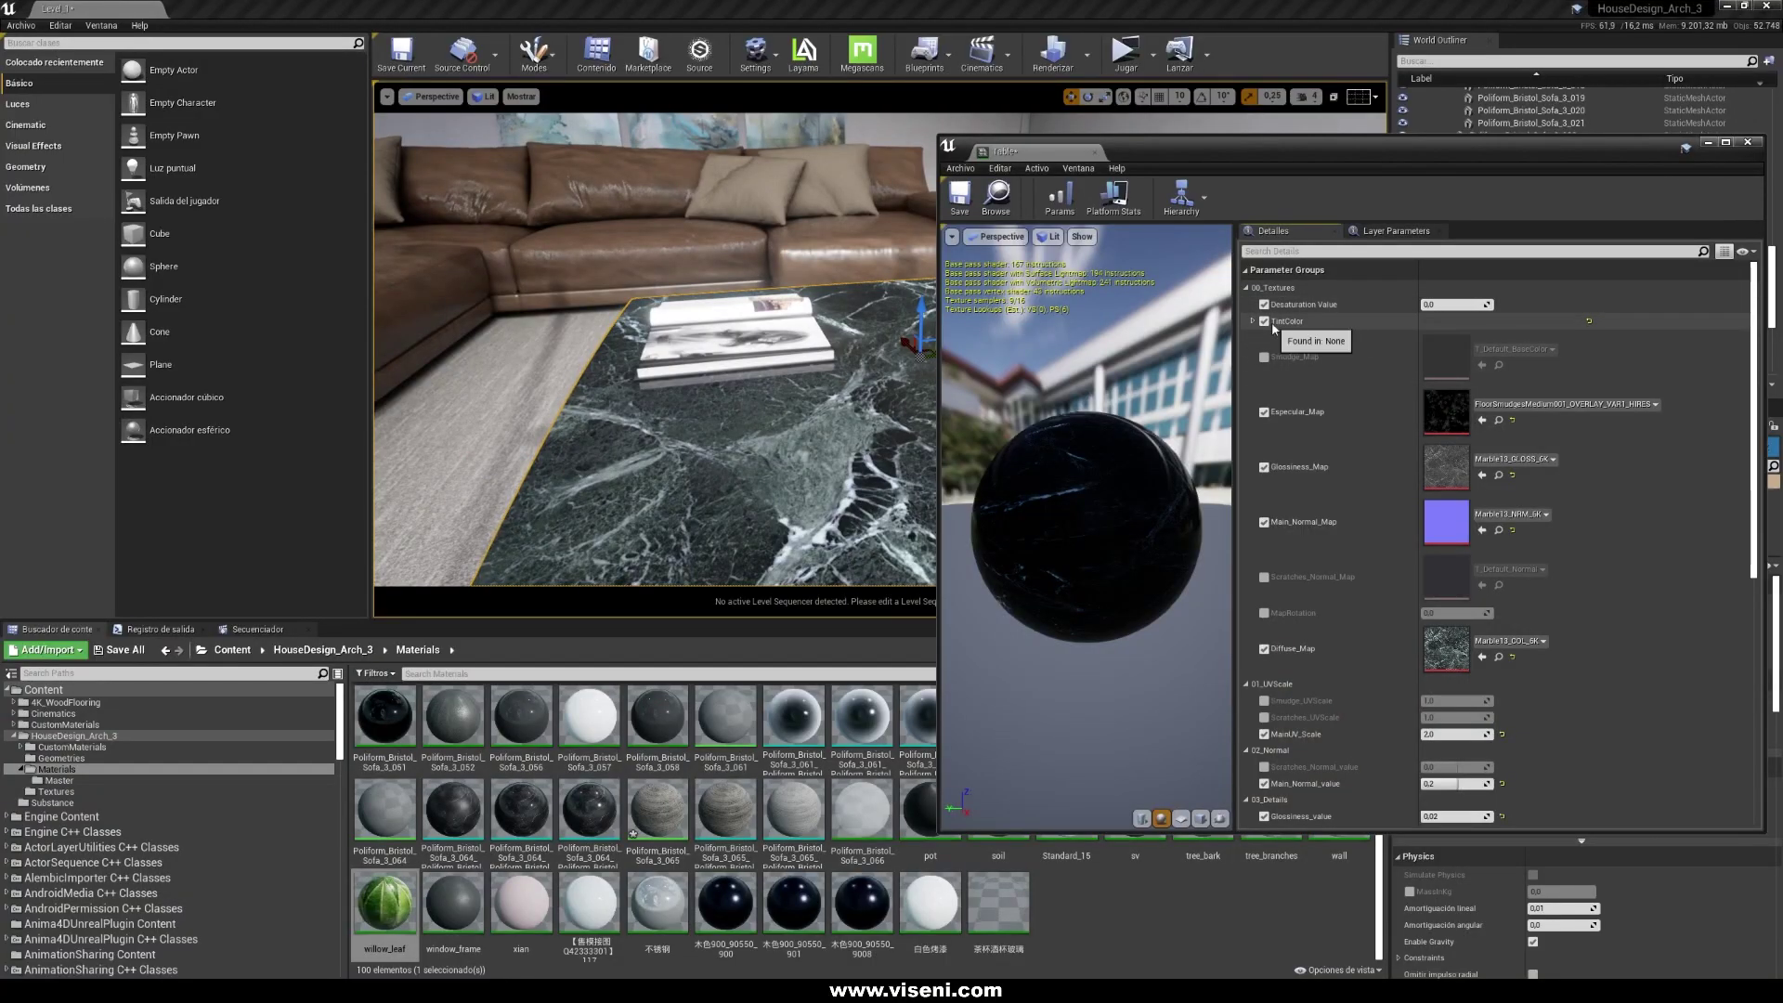
click(1489, 321)
mouse_move(1392, 487)
mouse_down()
mouse_move(1393, 399)
mouse_move(1398, 504)
mouse_up()
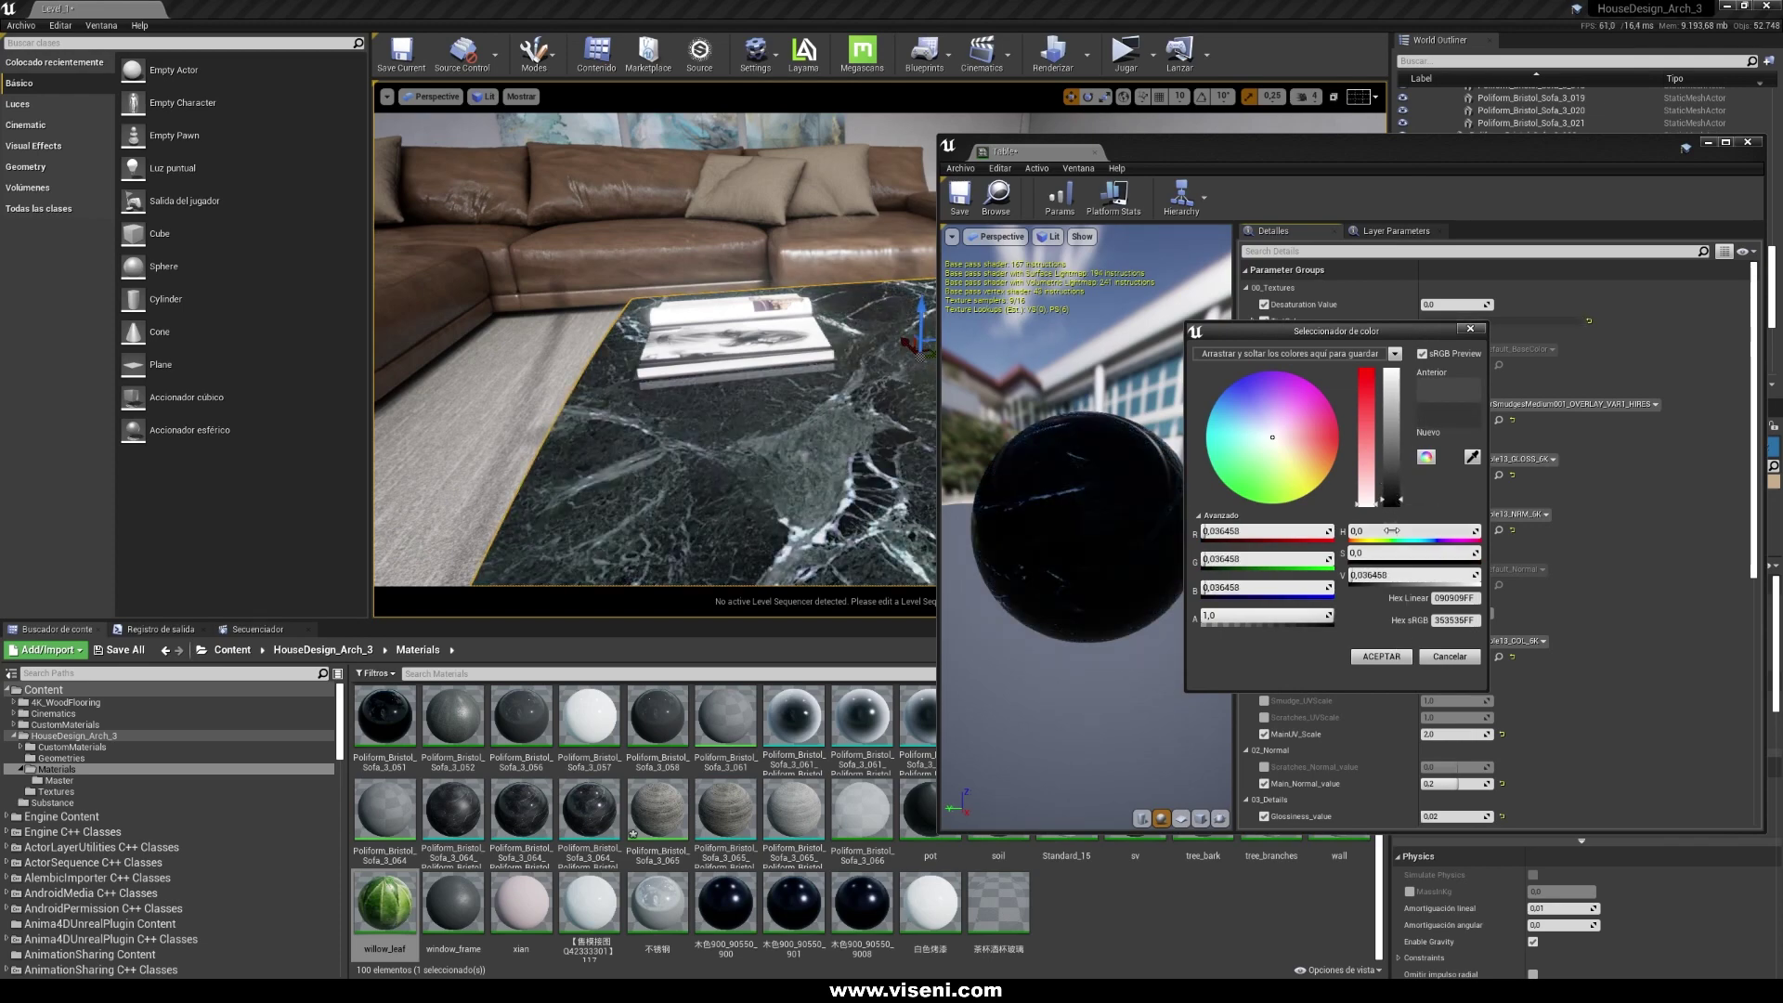
click(1439, 661)
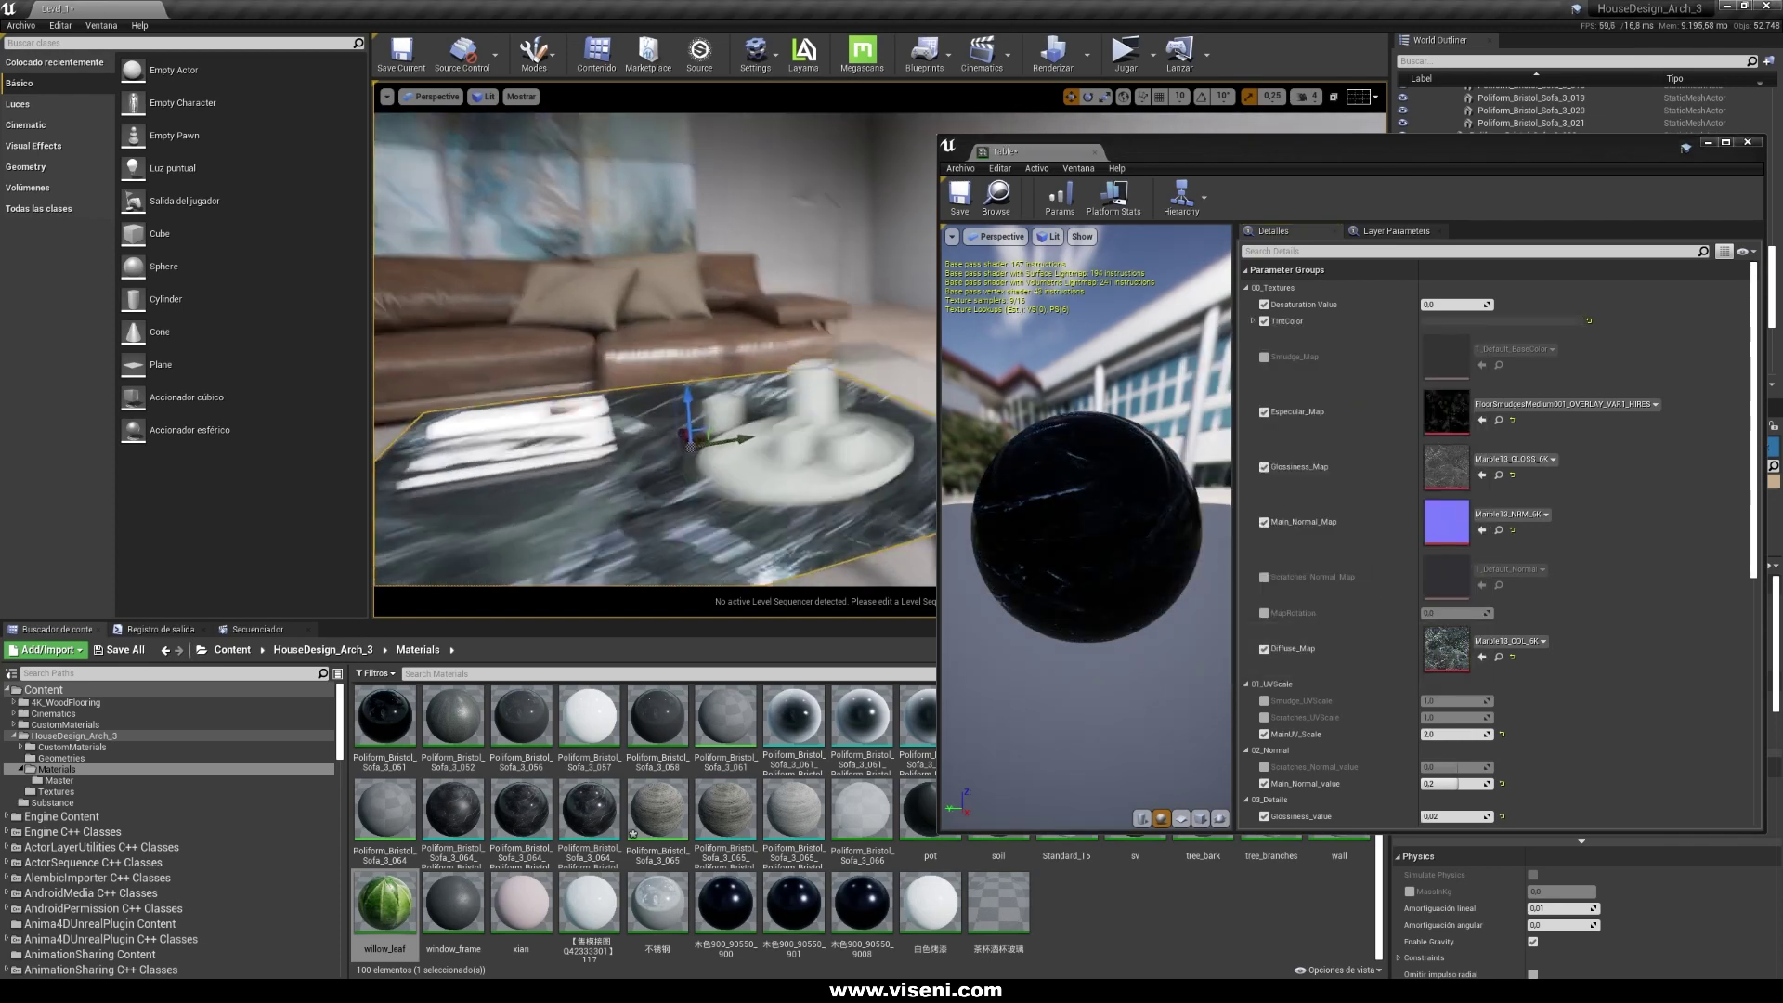
Try MainUV_Scale 5.0, settle on 3.0, then save and close the Table material
mouse_move(668, 372)
right_down()
mouse_move(650, 363)
mouse_move(664, 353)
right_up()
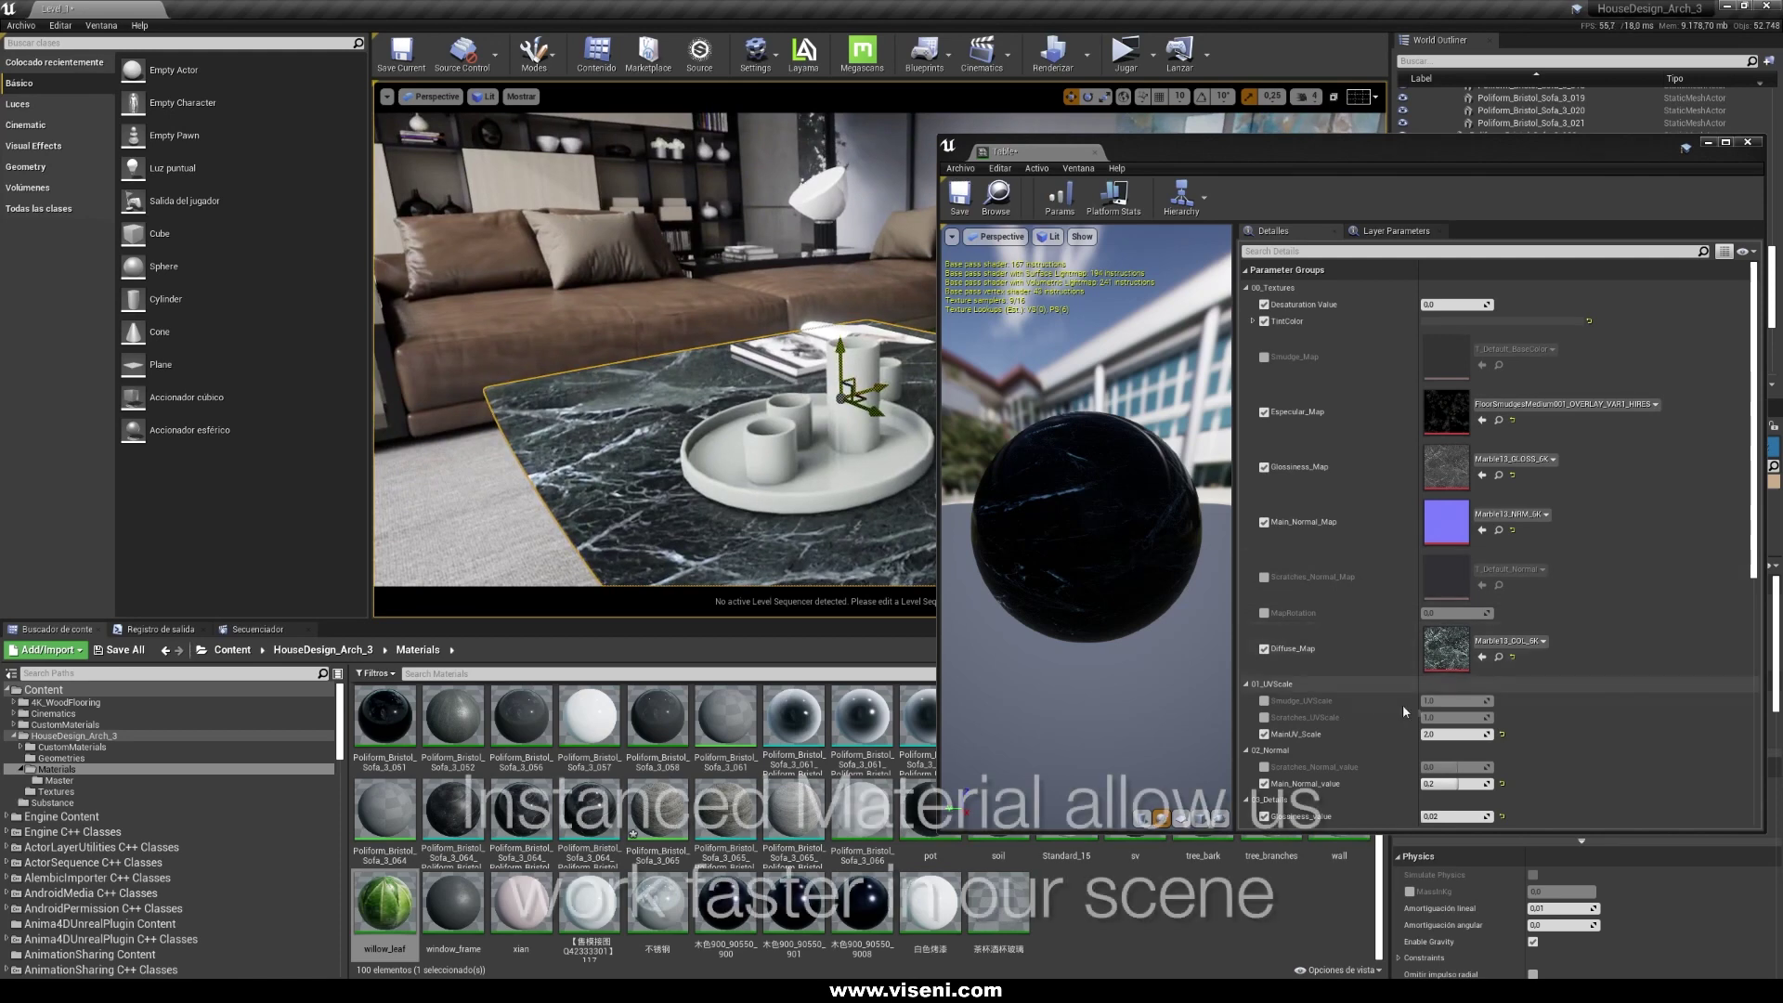
scroll(1431, 711, down, 1)
click(1442, 712)
key(Return)
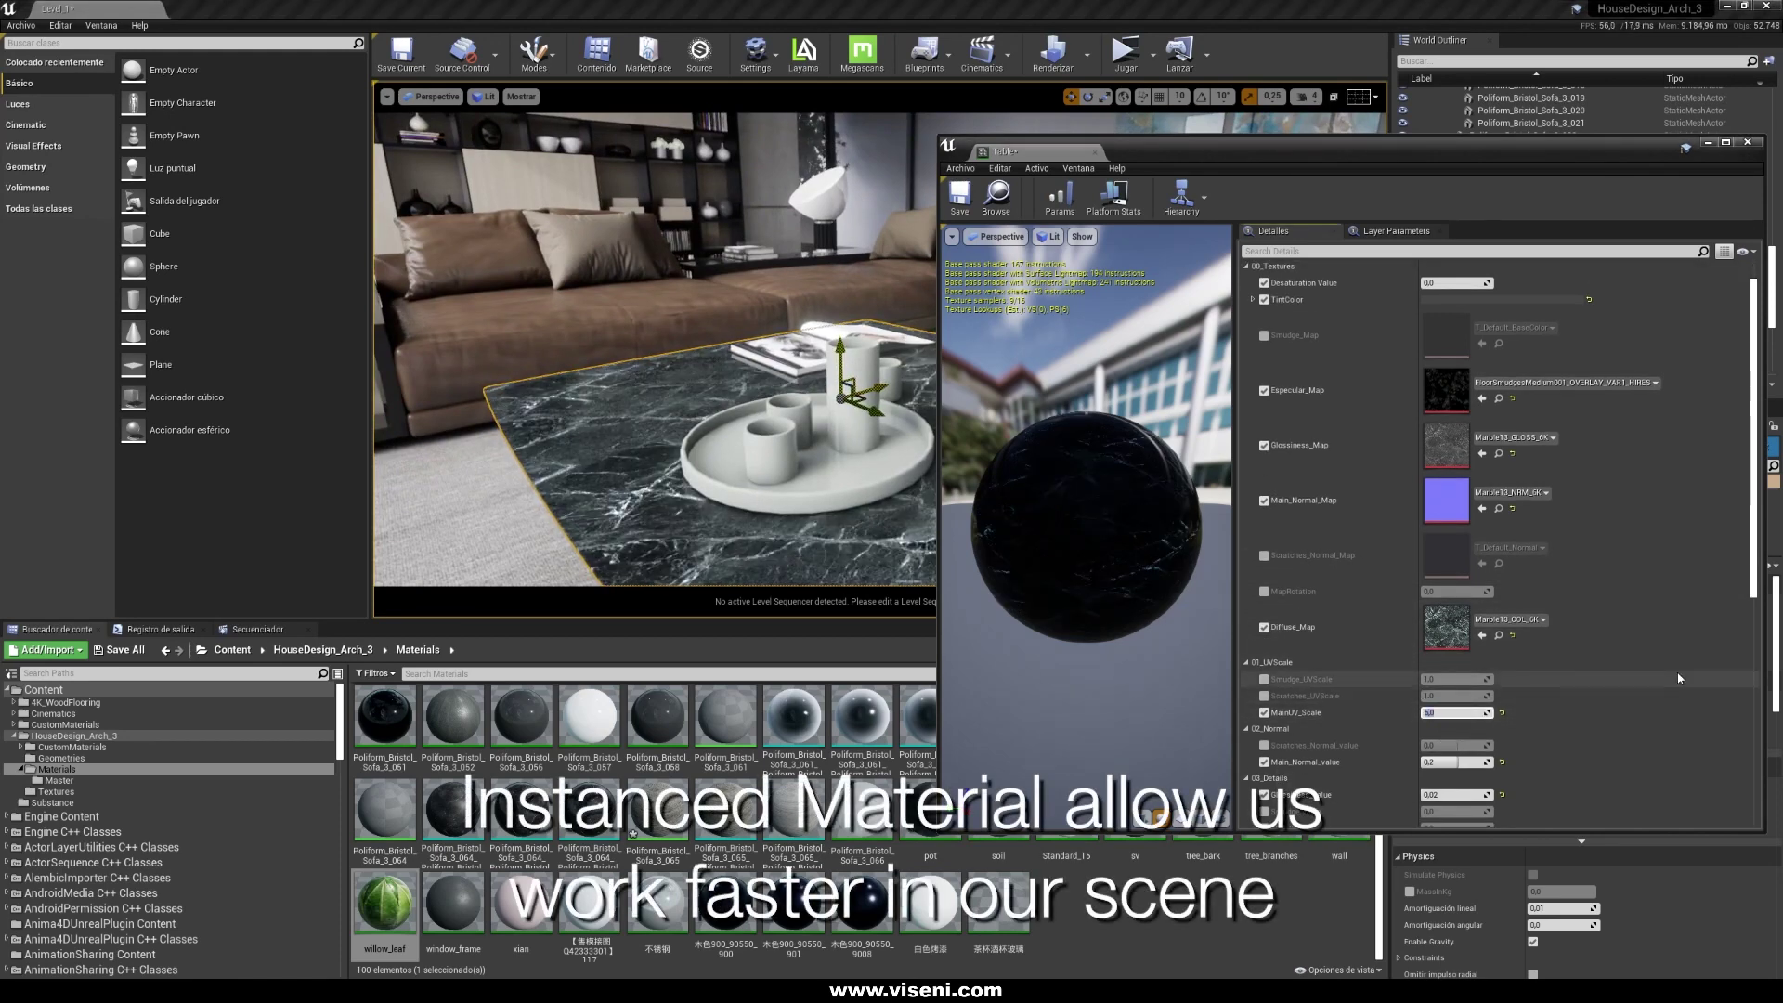
right_drag(799, 390, 753, 408)
click(1438, 713)
text(3)
key(Return)
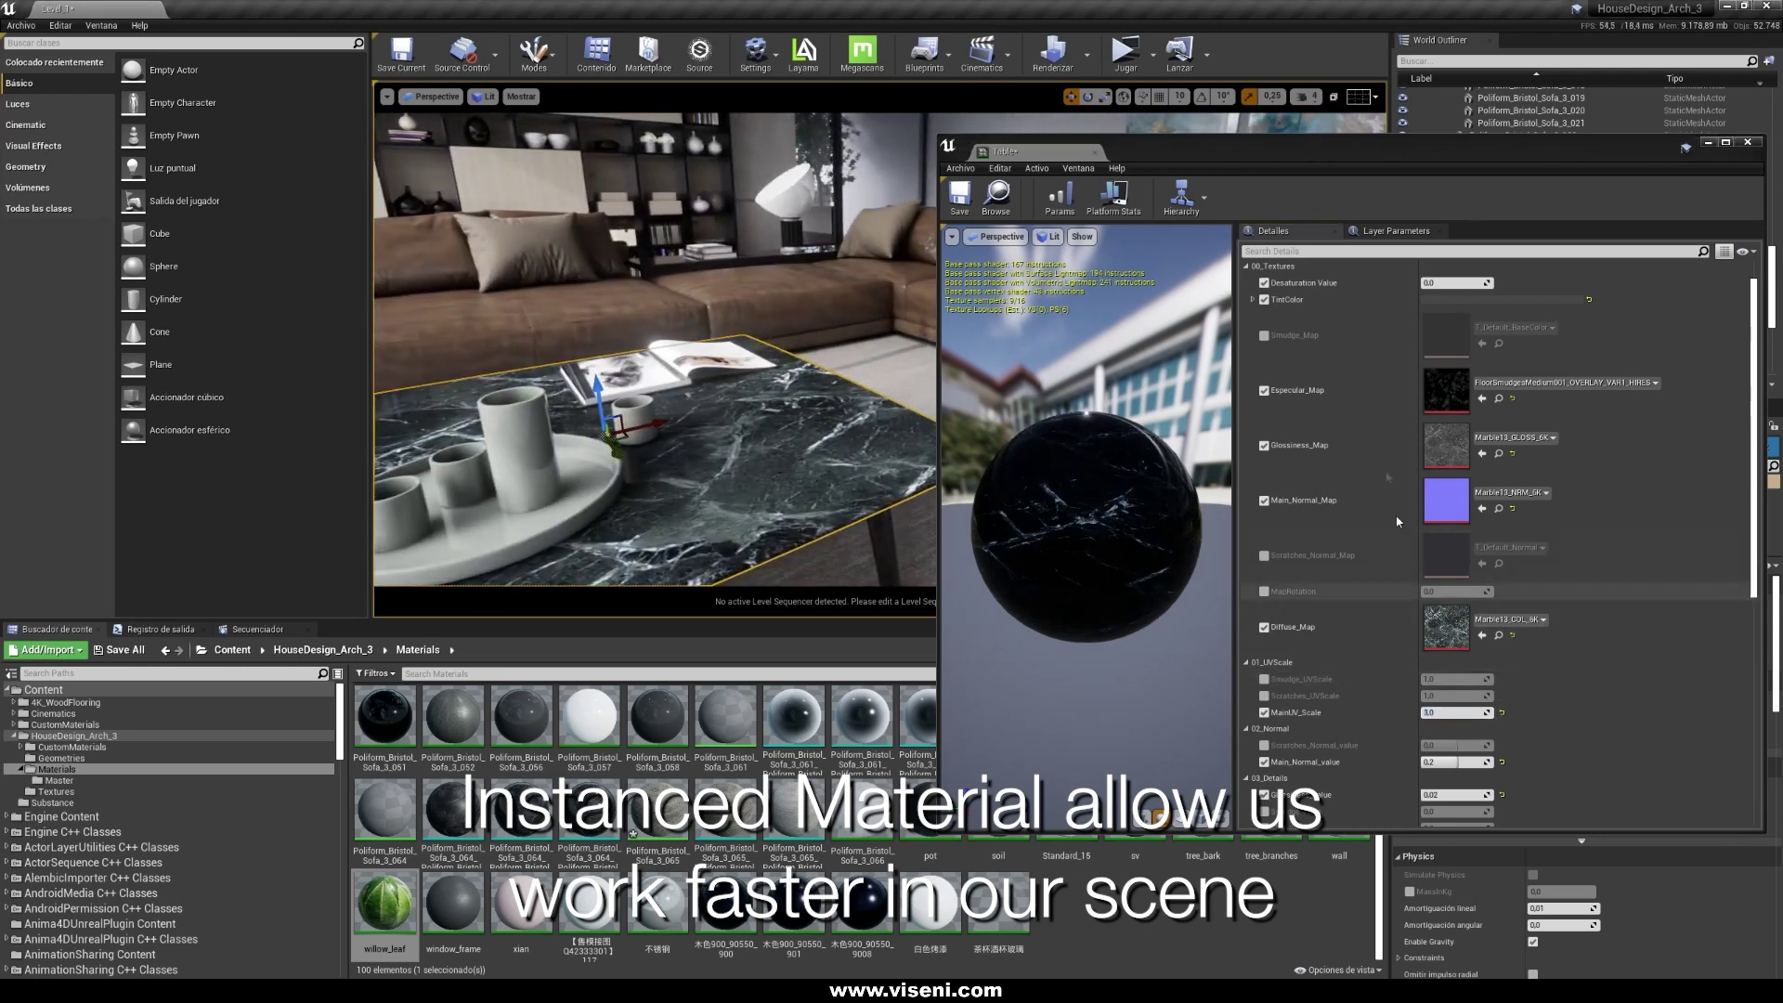
scroll(1399, 677, down, 4)
click(961, 199)
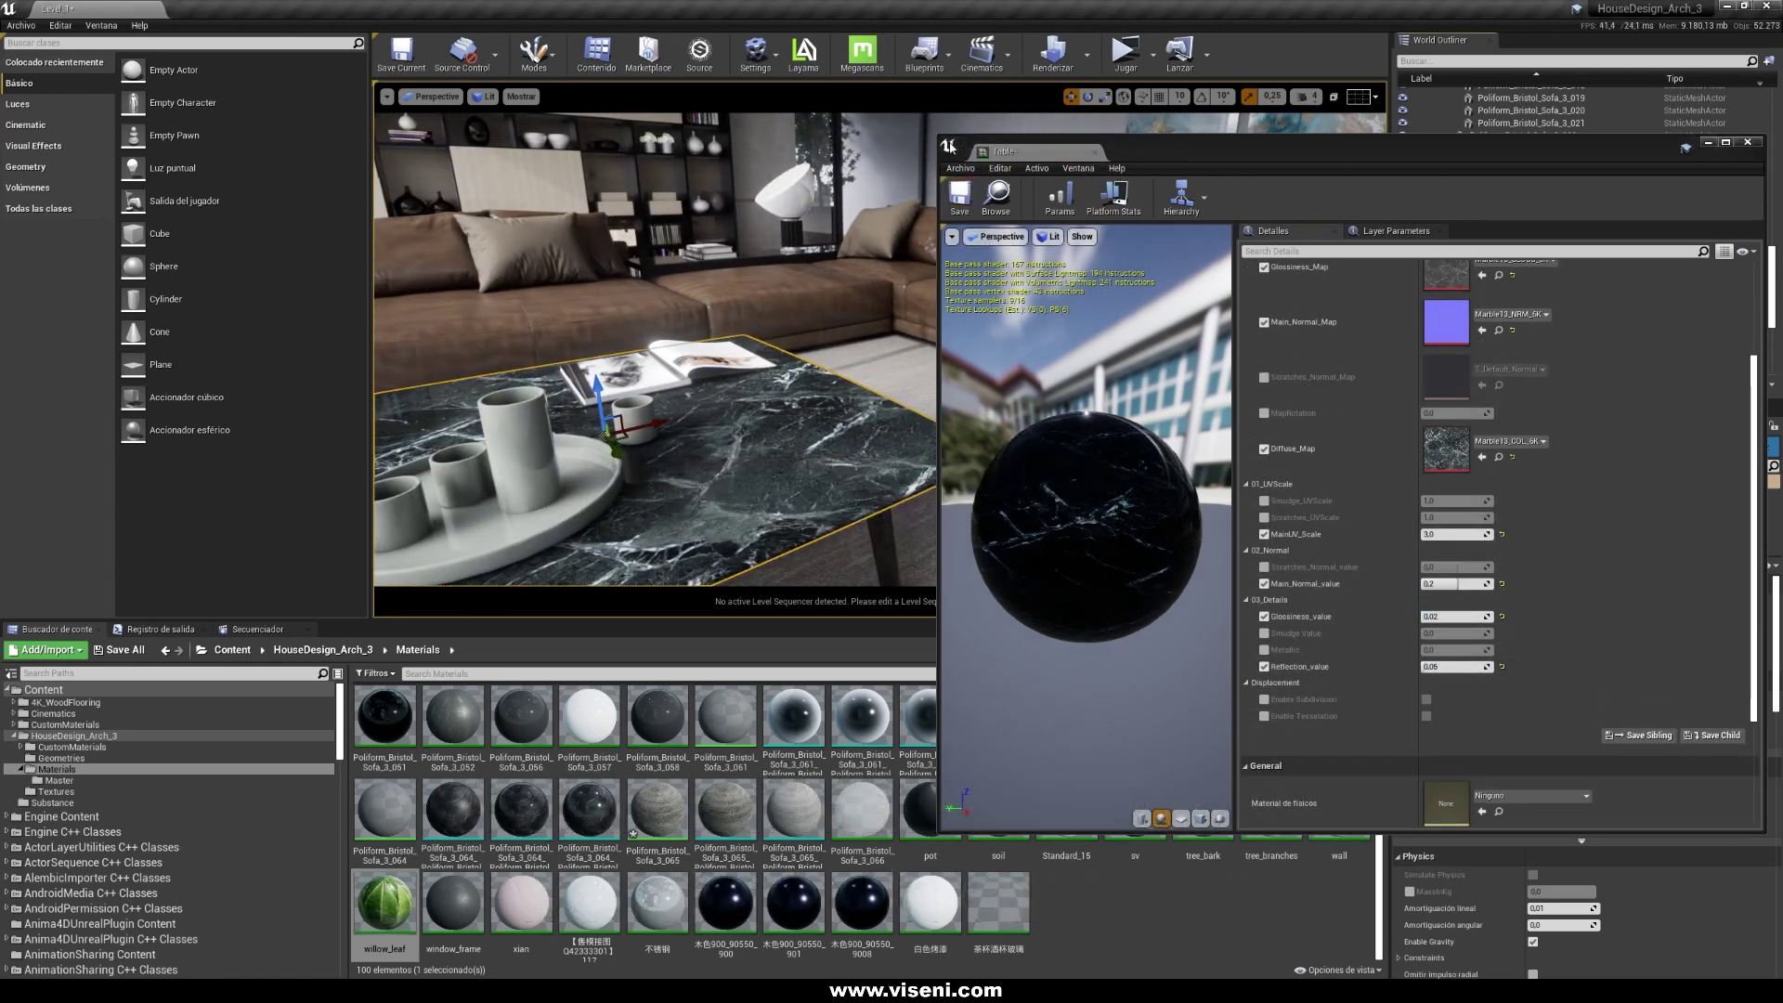
double_click(951, 153)
right_drag(854, 325, 817, 301)
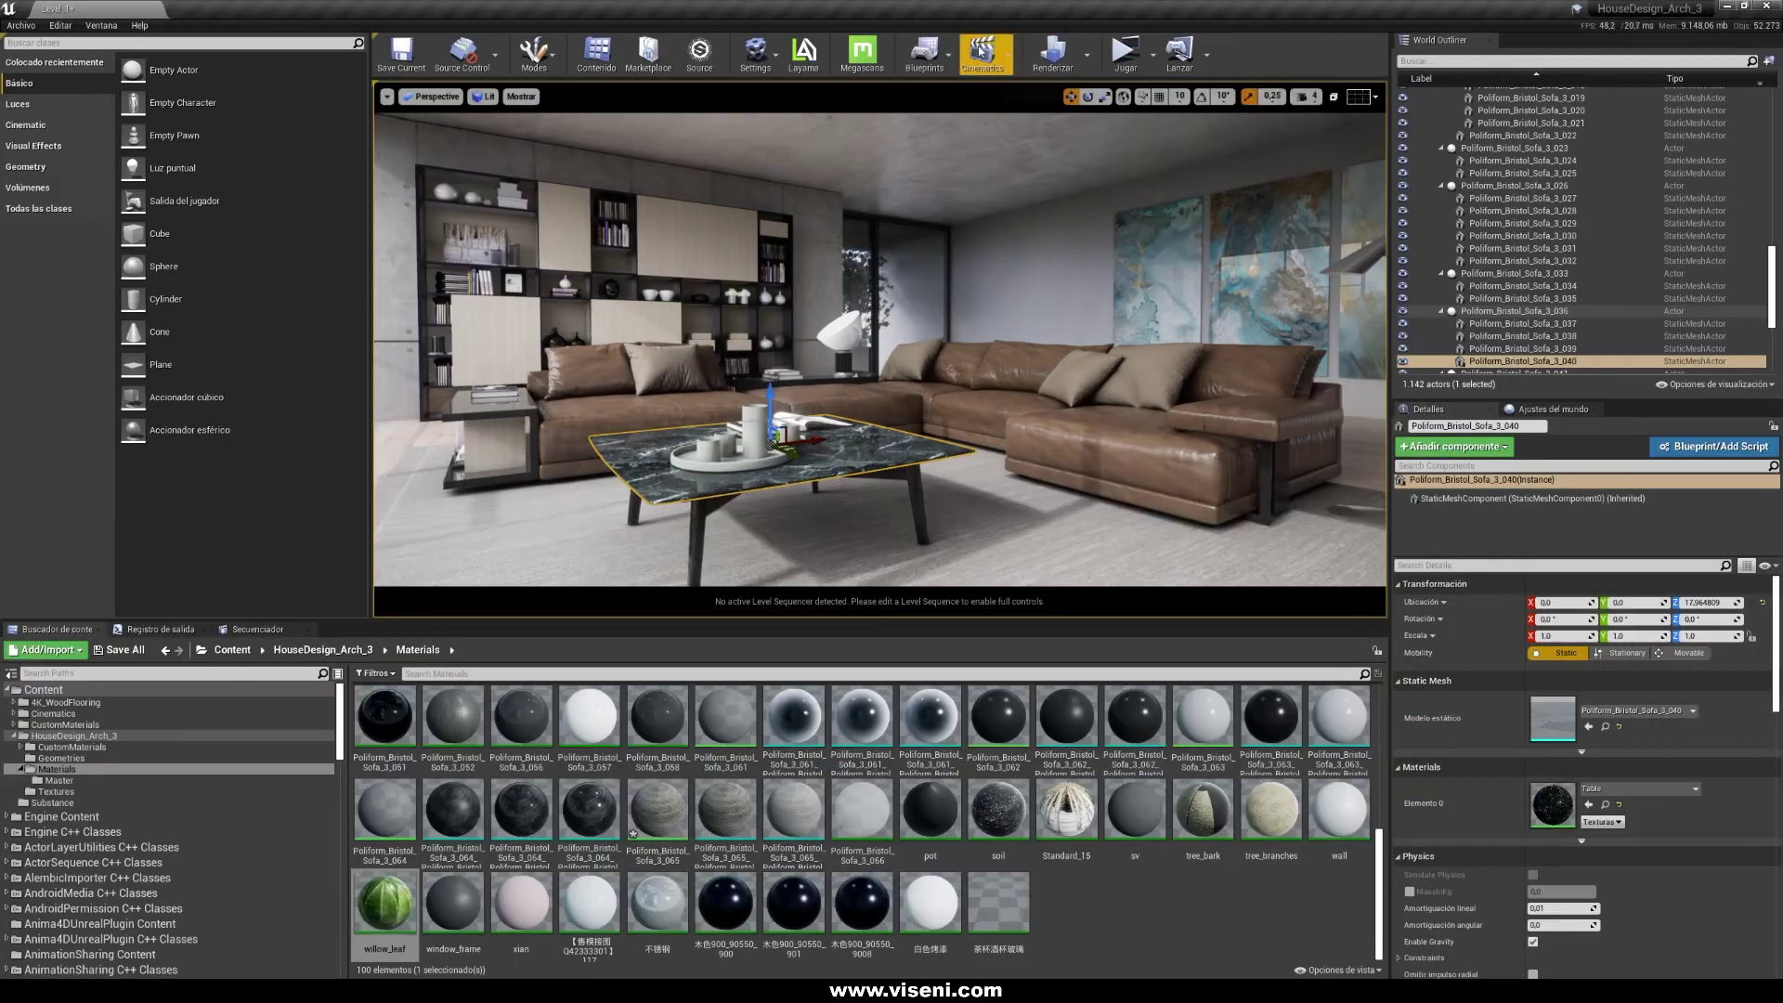
Open SequenceMaster from the Cinematics list, scrub through its camera shot, and jump back to the first frame
click(1000, 52)
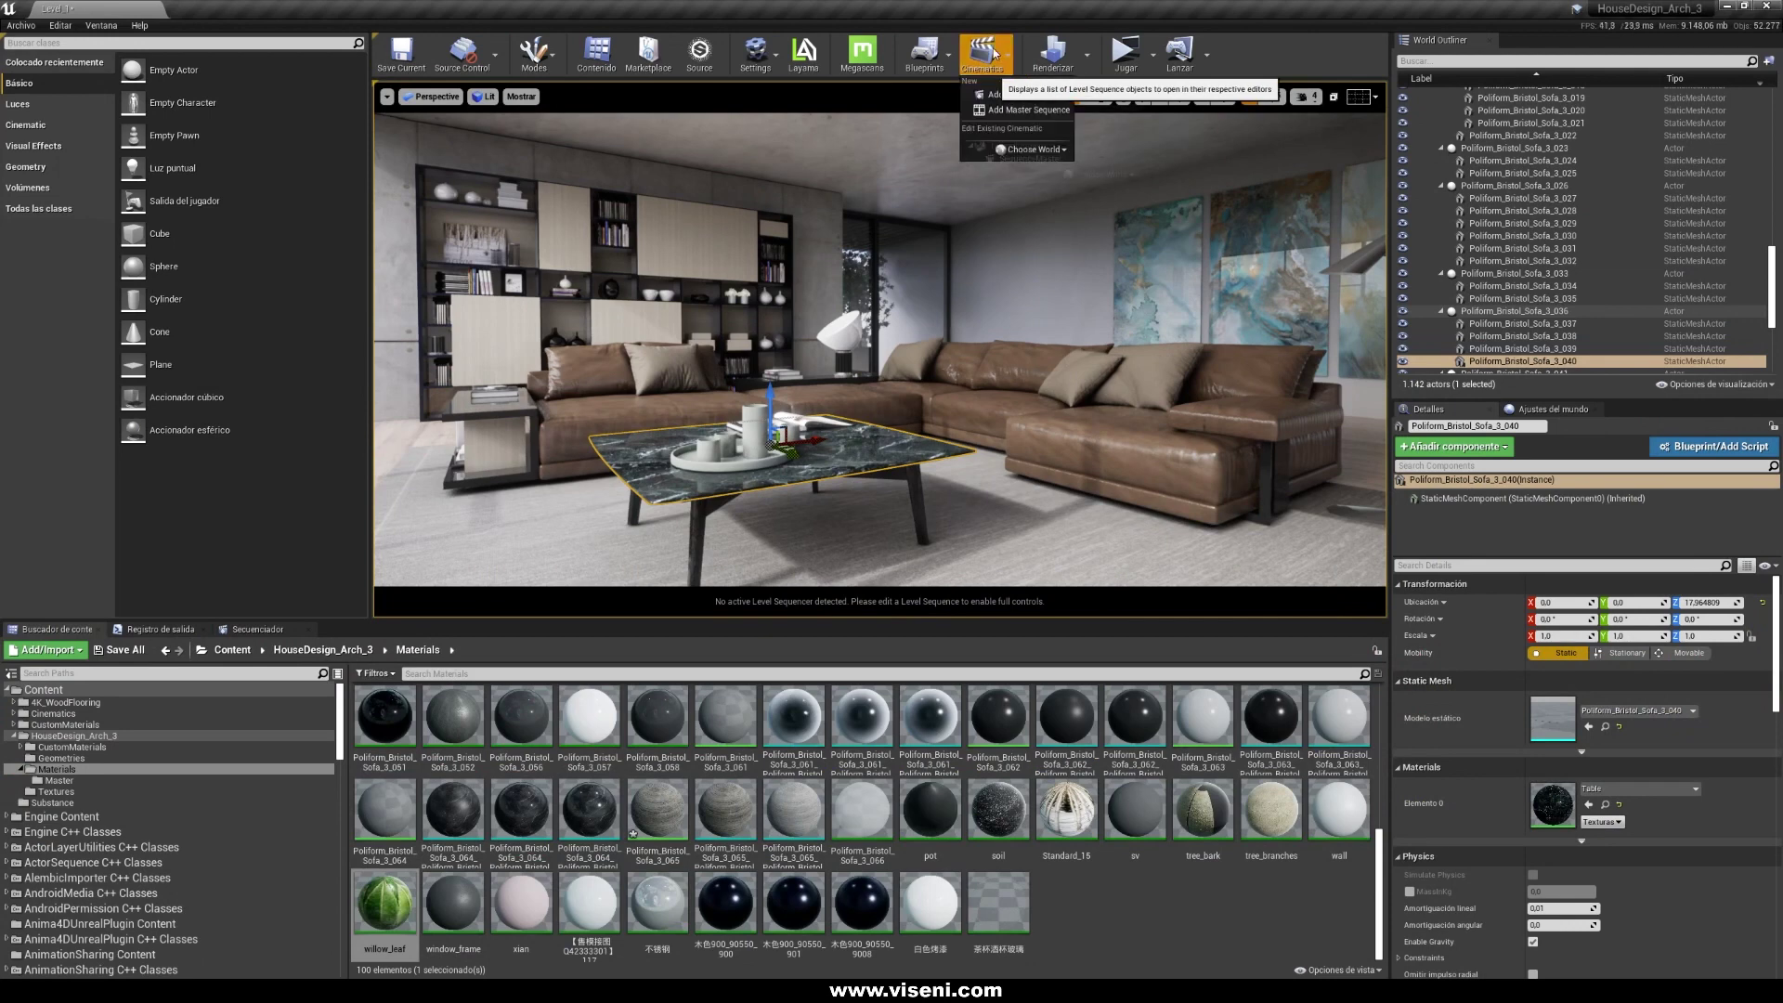
click(1030, 158)
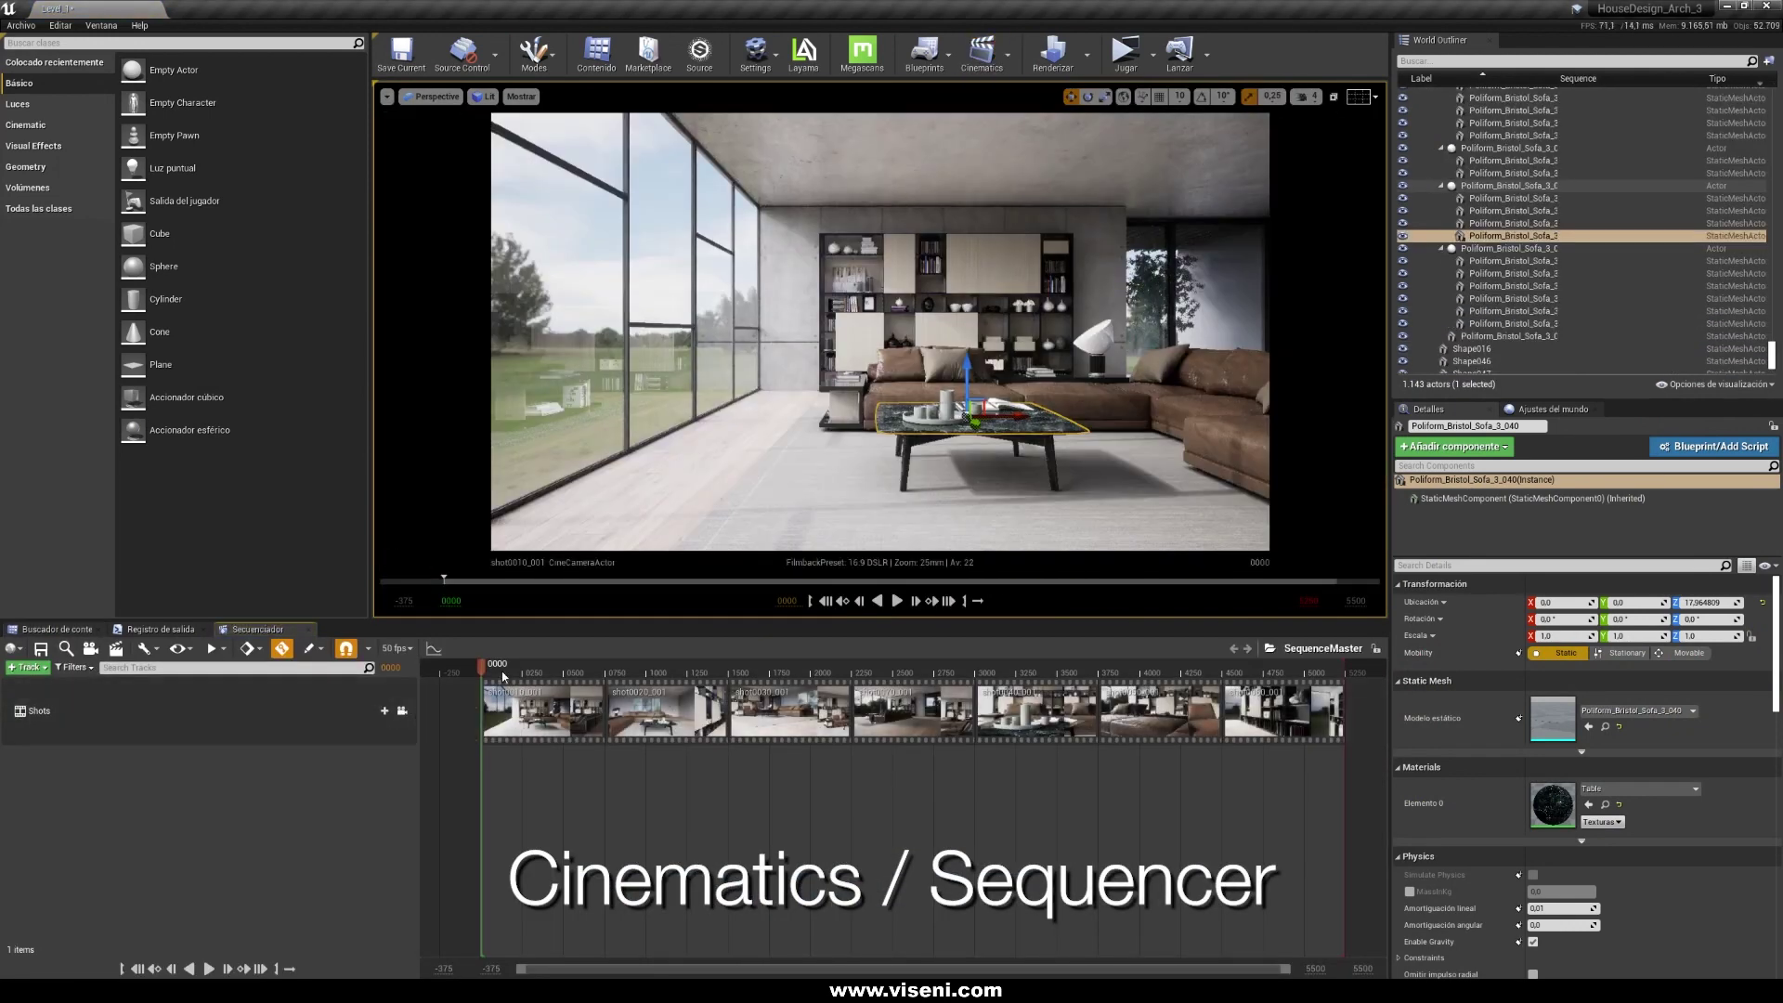
drag(501, 672, 569, 671)
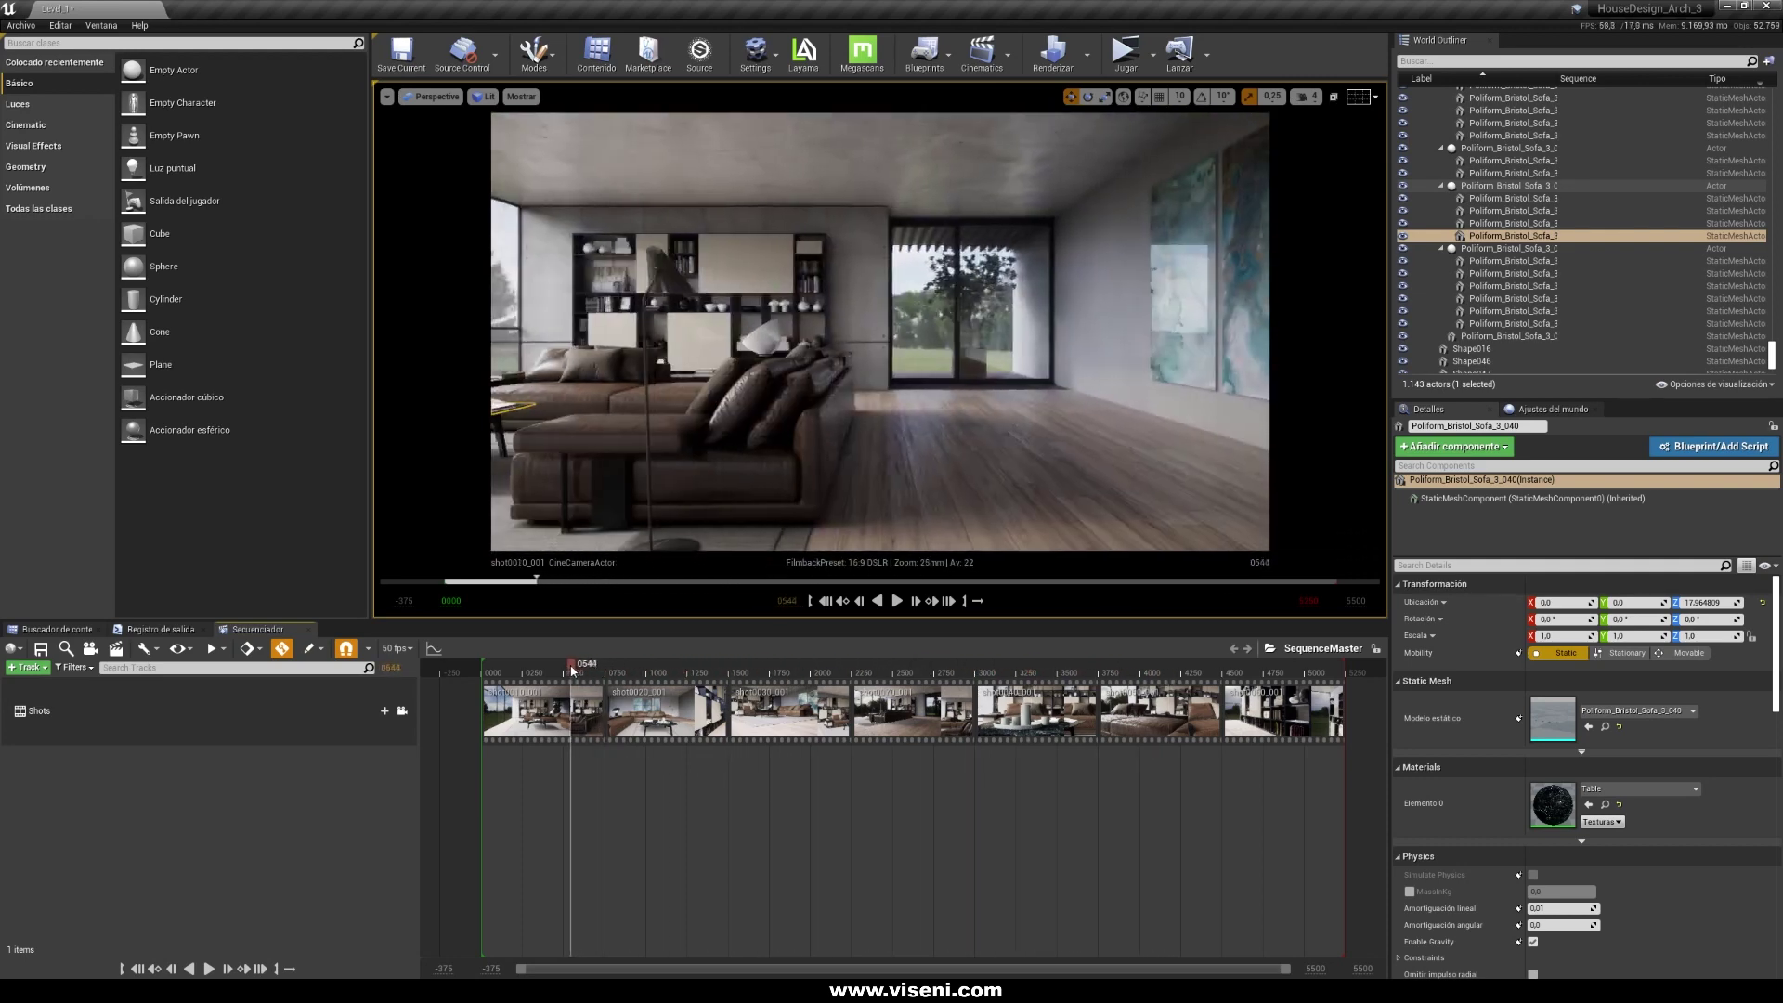
click(831, 609)
Show the frame rate over the viewport, select the floor lamp, and play the SequenceMaster cinematic
click(429, 96)
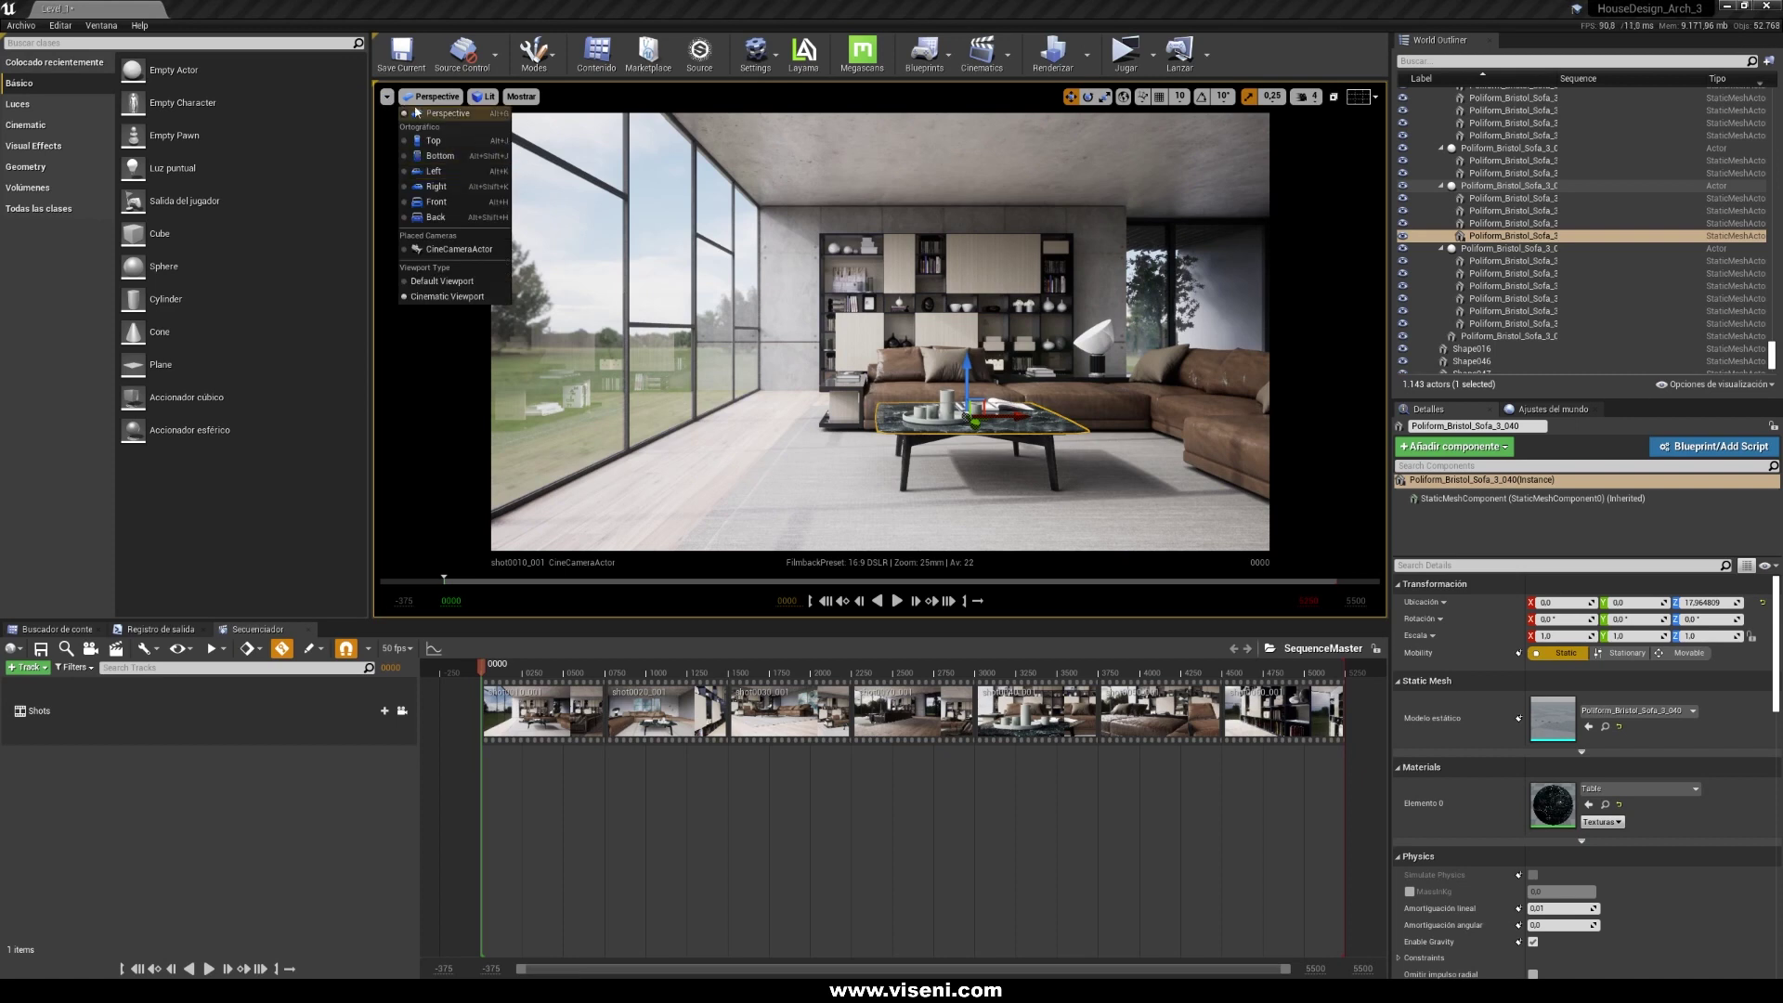
click(387, 97)
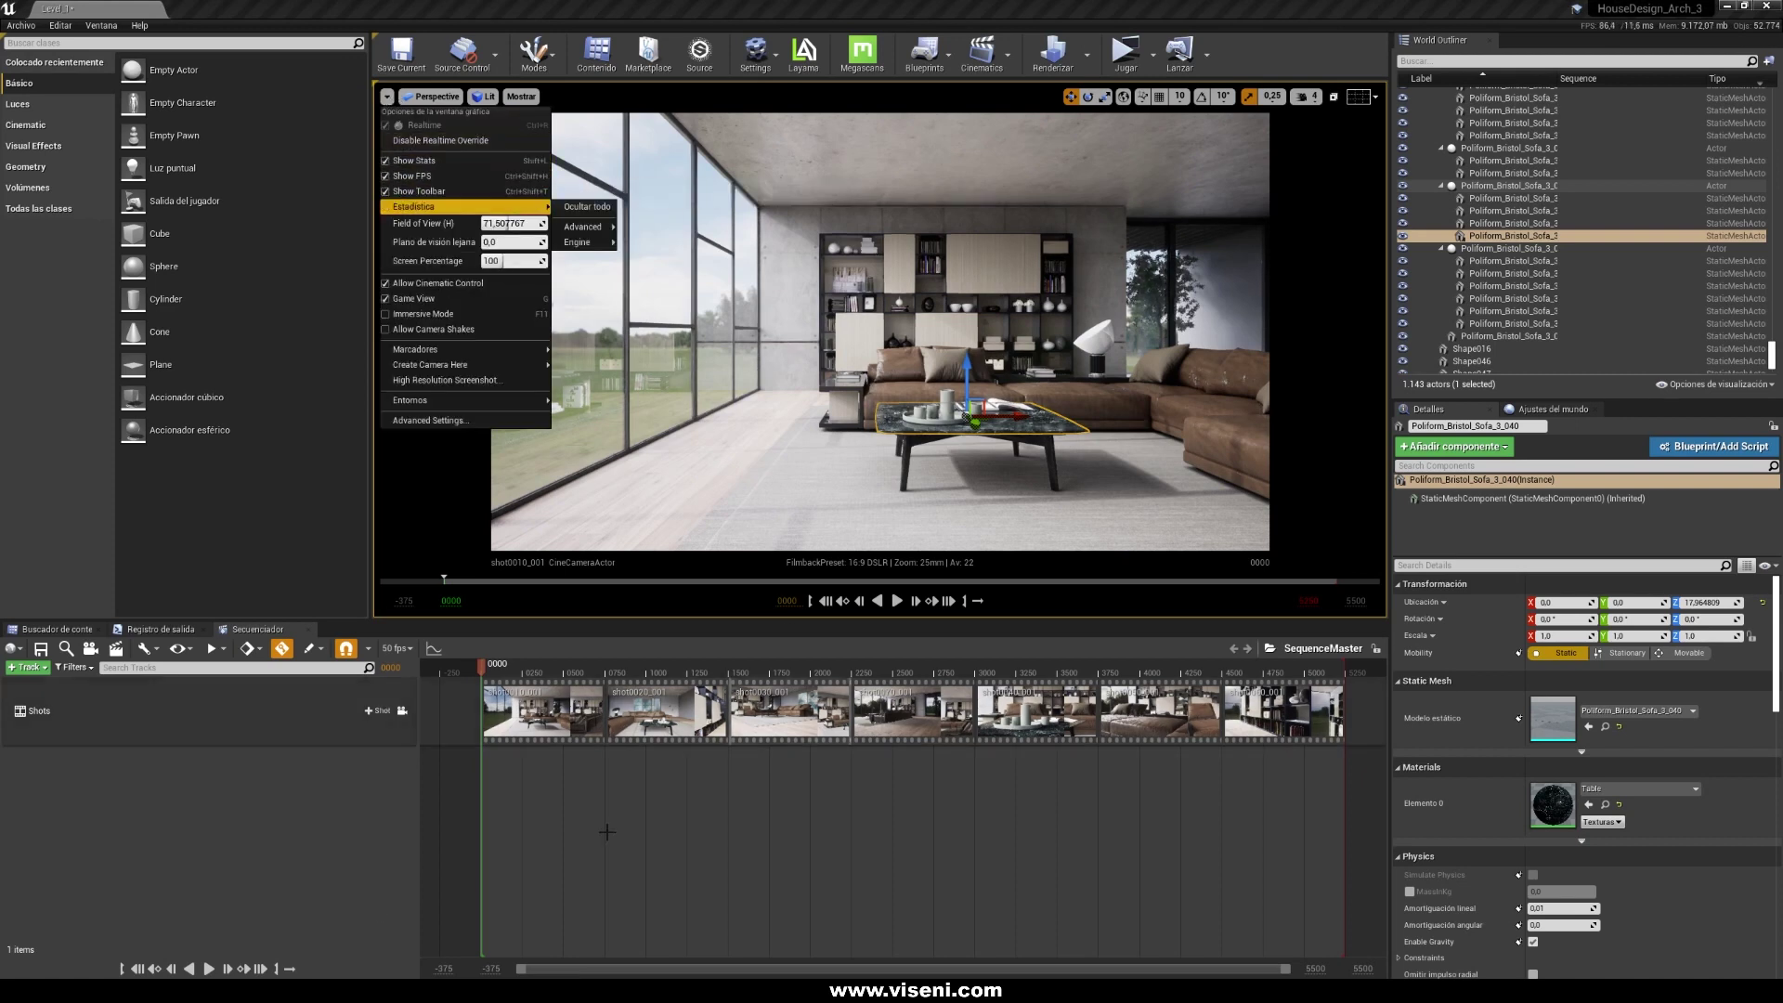
click(300, 843)
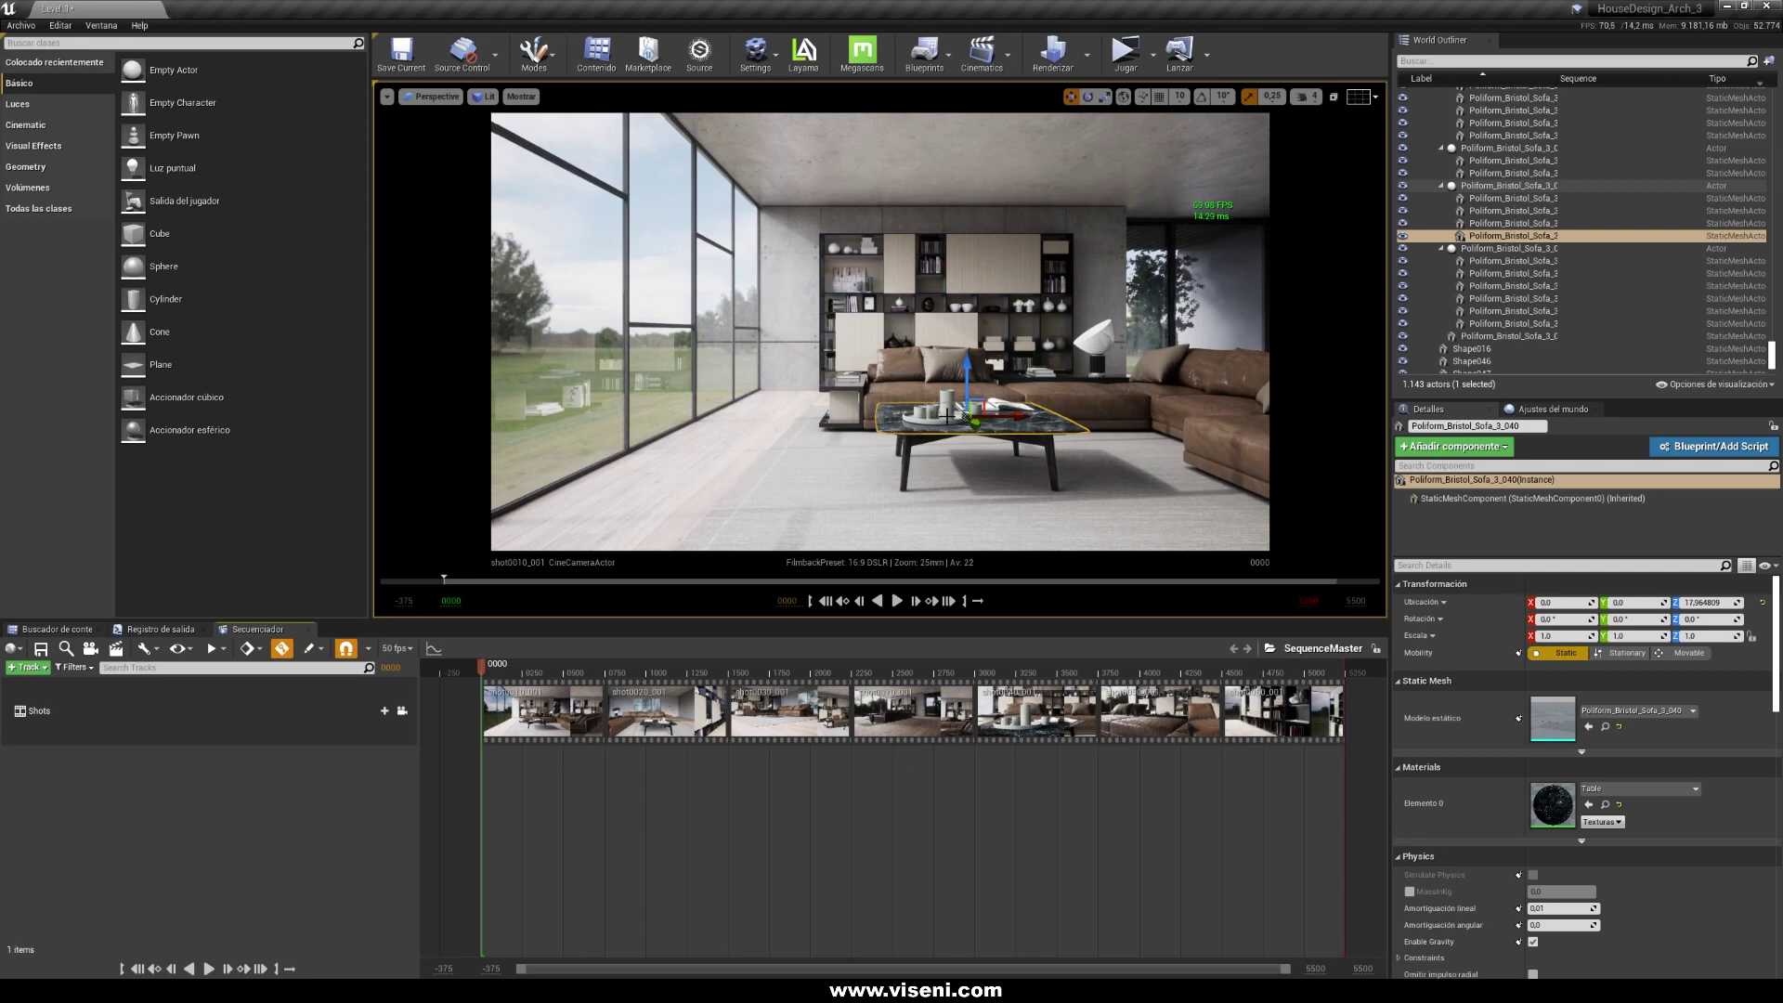
click(1085, 334)
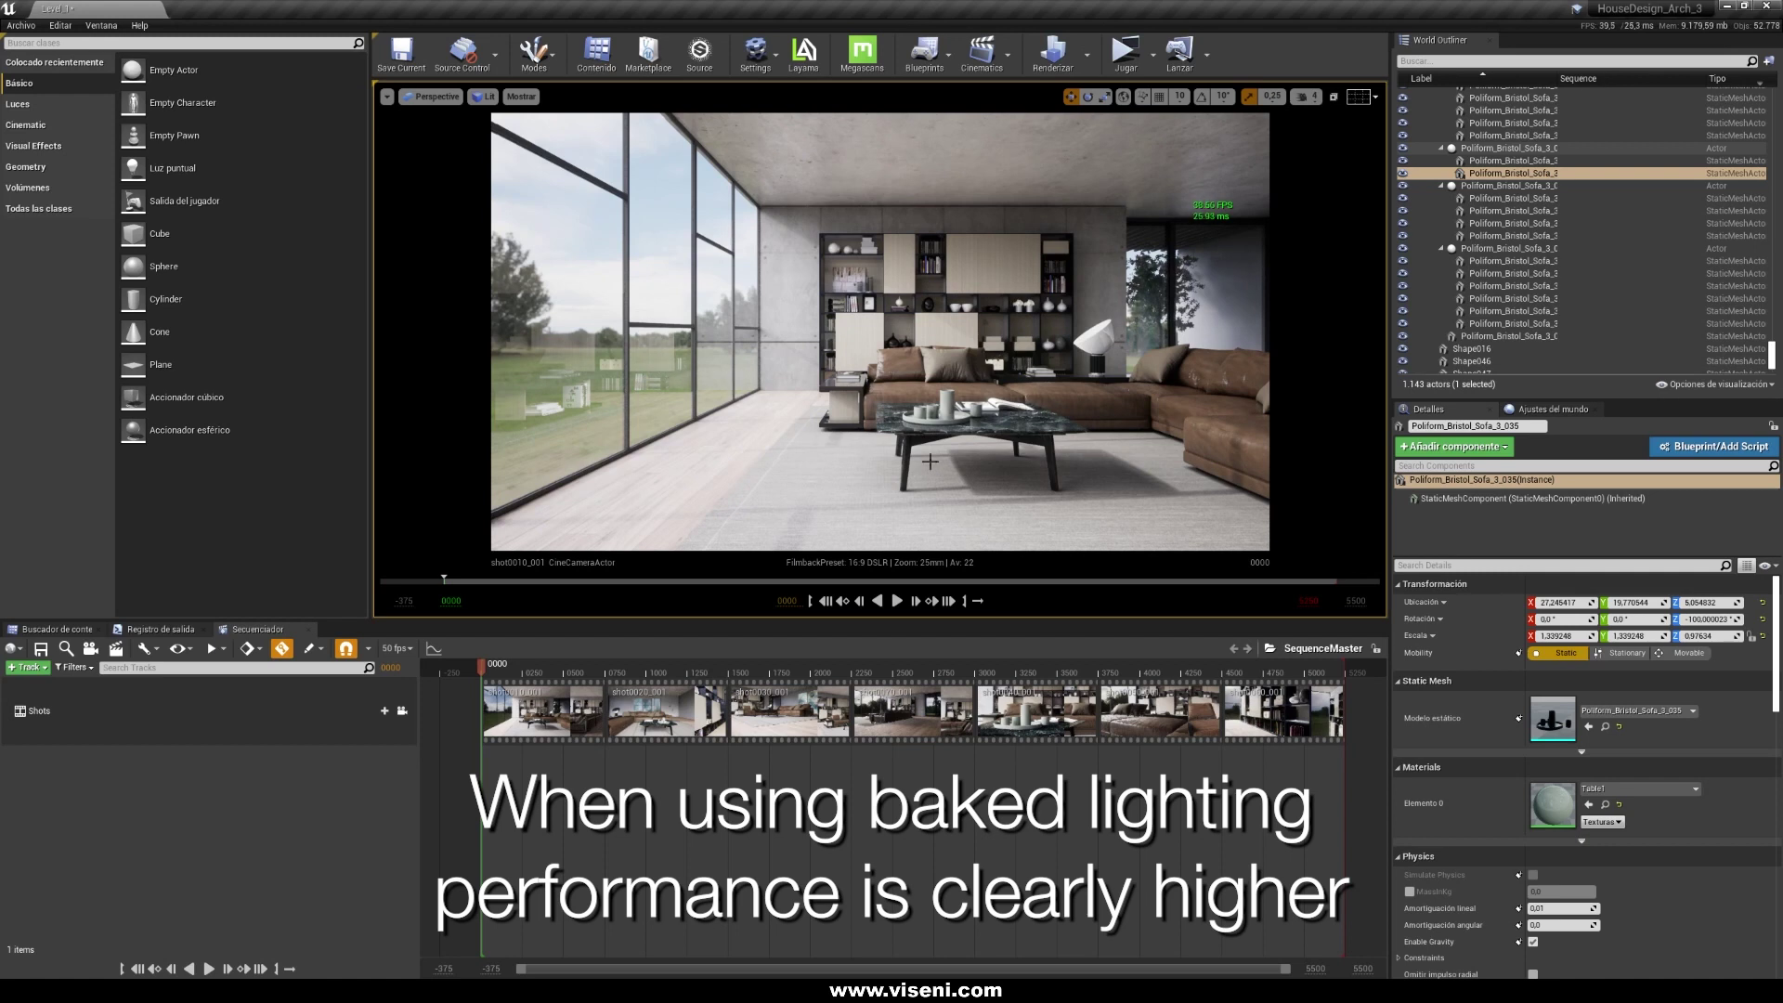
click(897, 602)
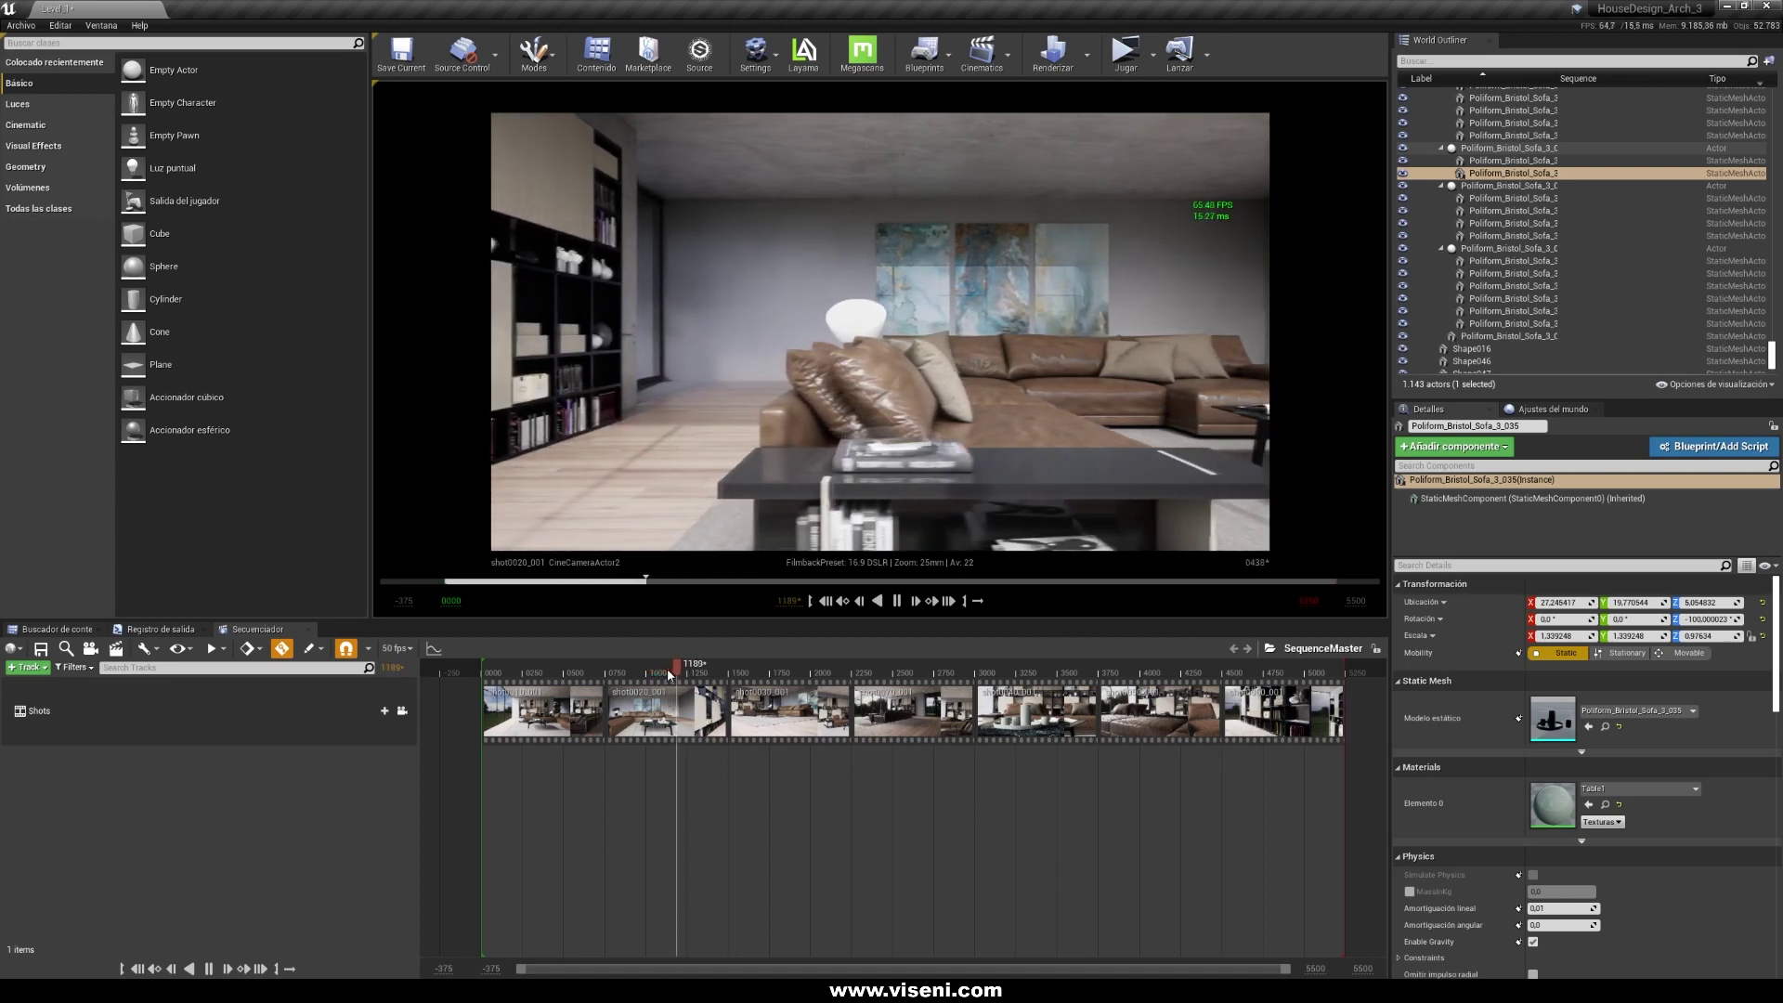
Pause the cinematic, unlock the viewport from the shot camera, and fly toward the leather sofa
key(space)
click(403, 711)
key(w)
mouse_move(780, 483)
right_down()
mouse_move(808, 478)
mouse_move(790, 483)
right_up()
key(w)
right_drag(1059, 374, 1059, 394)
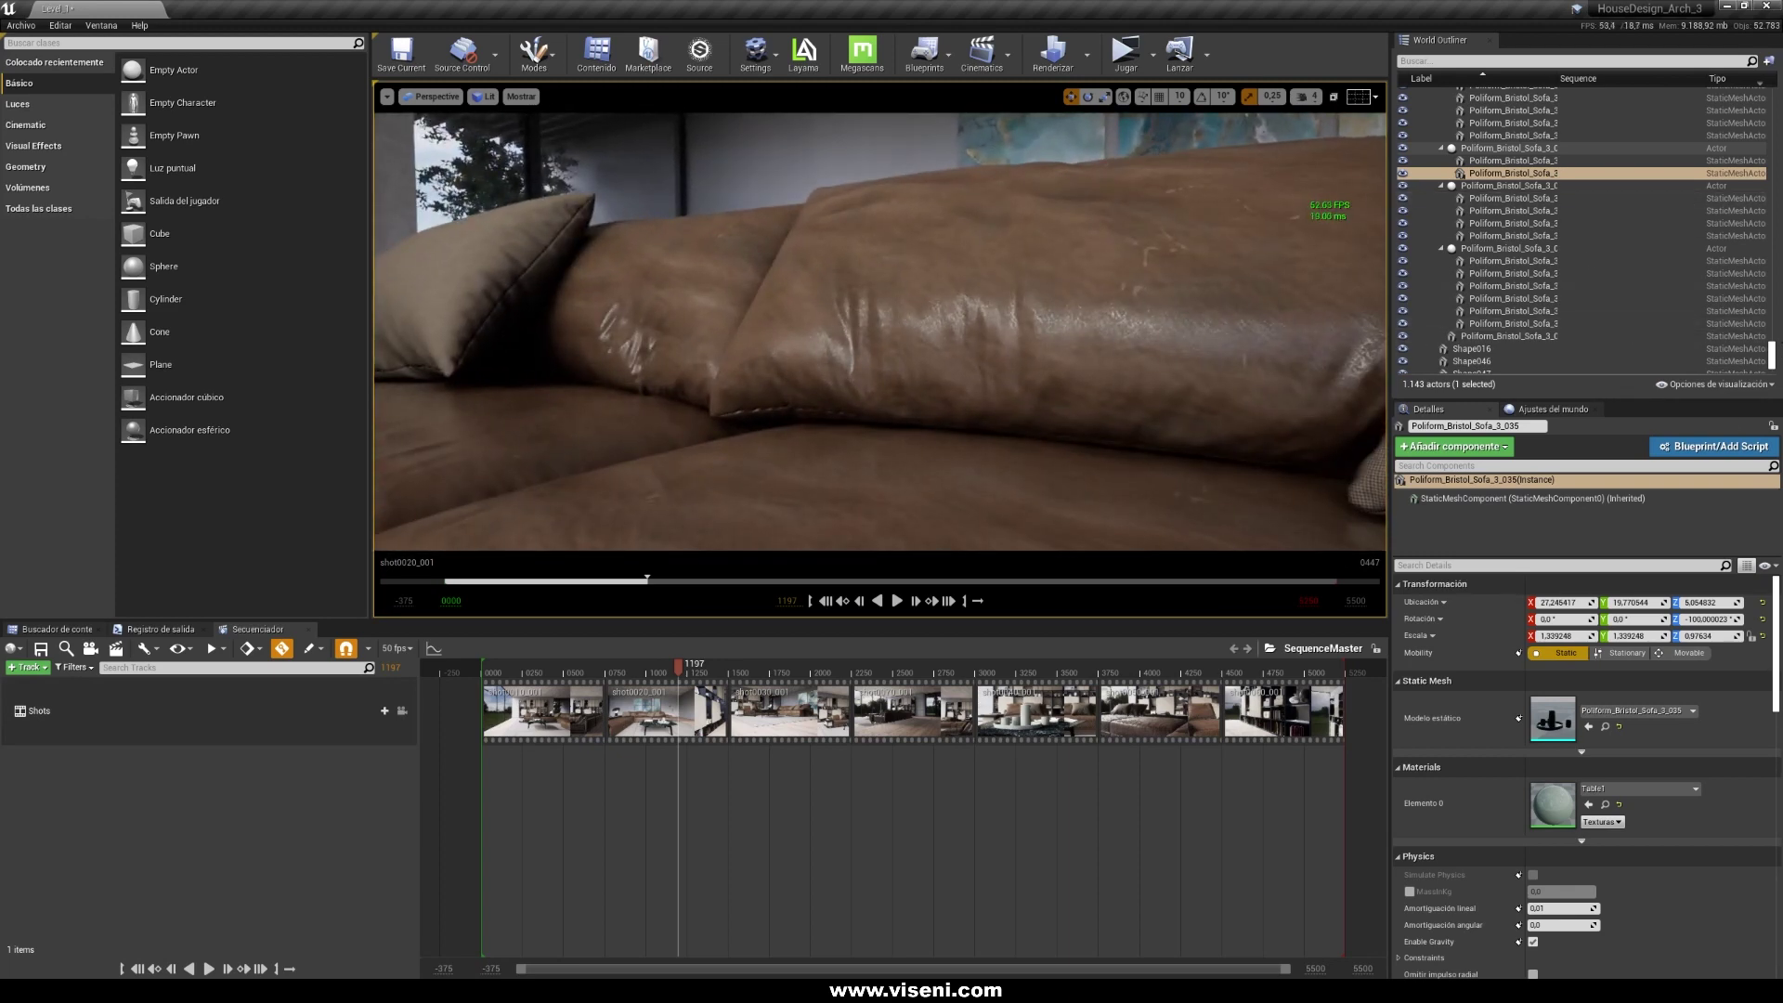
Select the PostProcessVolume and enable the ray-traced reflection Samples Per Pixel override at 16
drag(1773, 352, 1751, 89)
click(1423, 206)
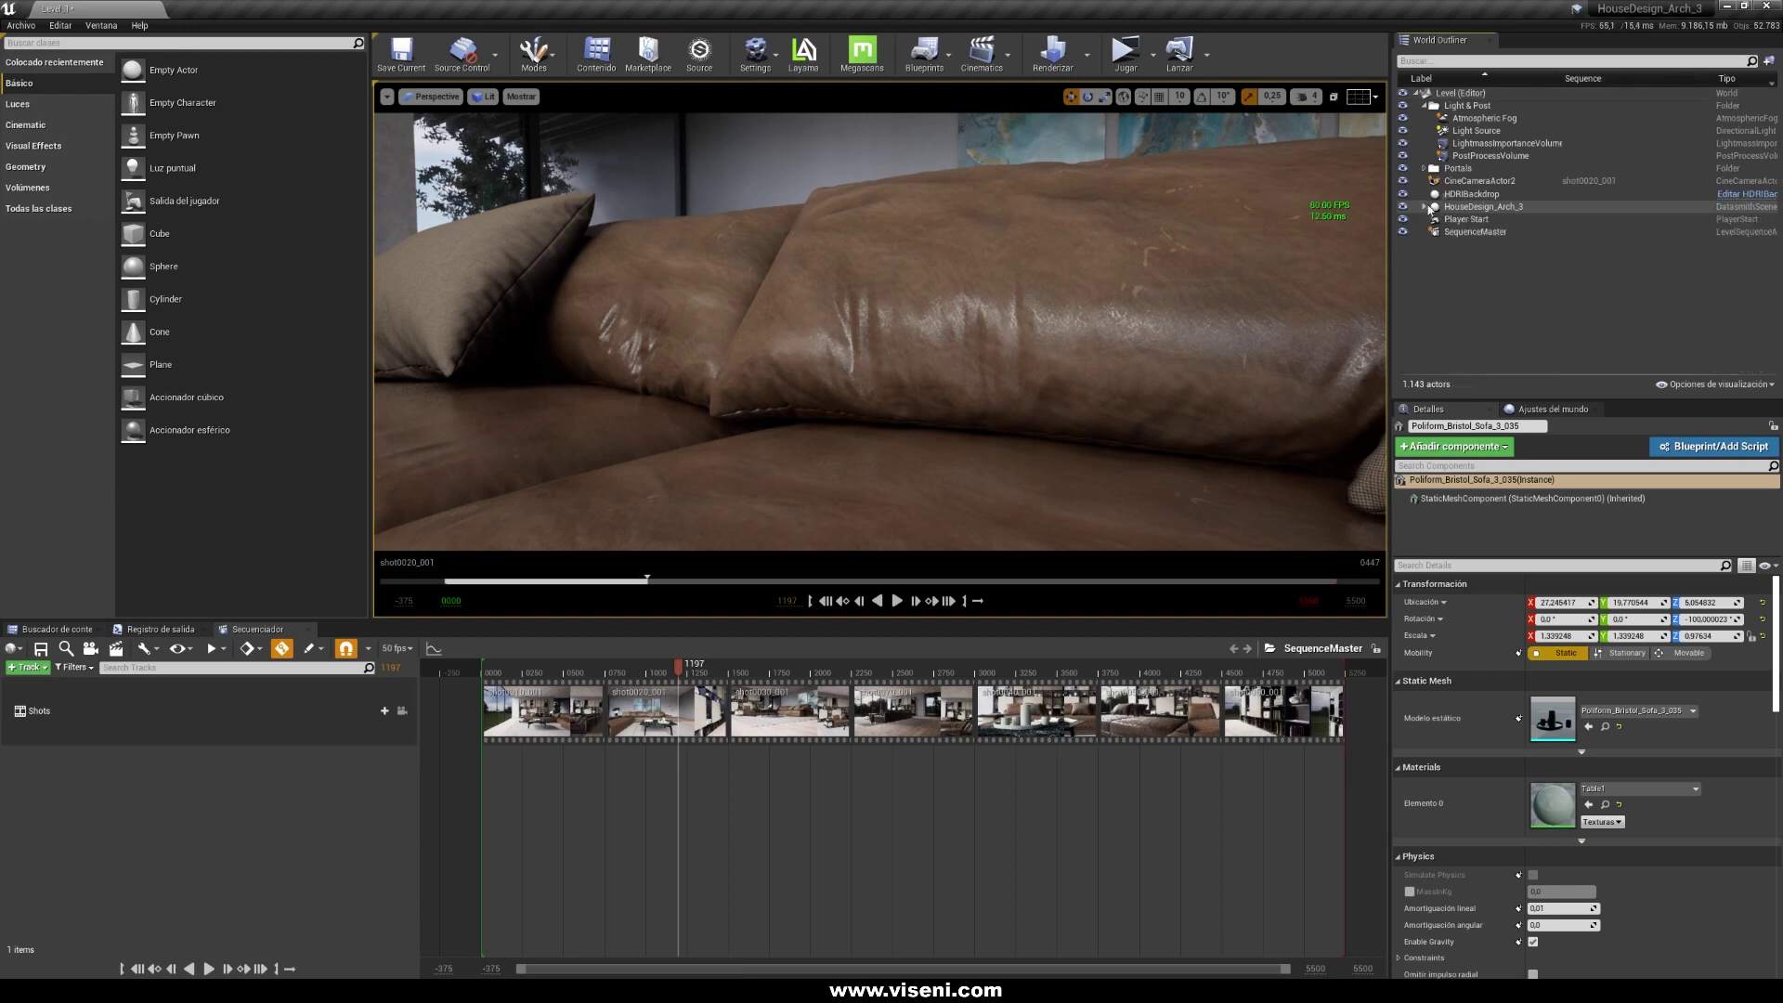
click(1490, 155)
scroll(1447, 742, down, 10)
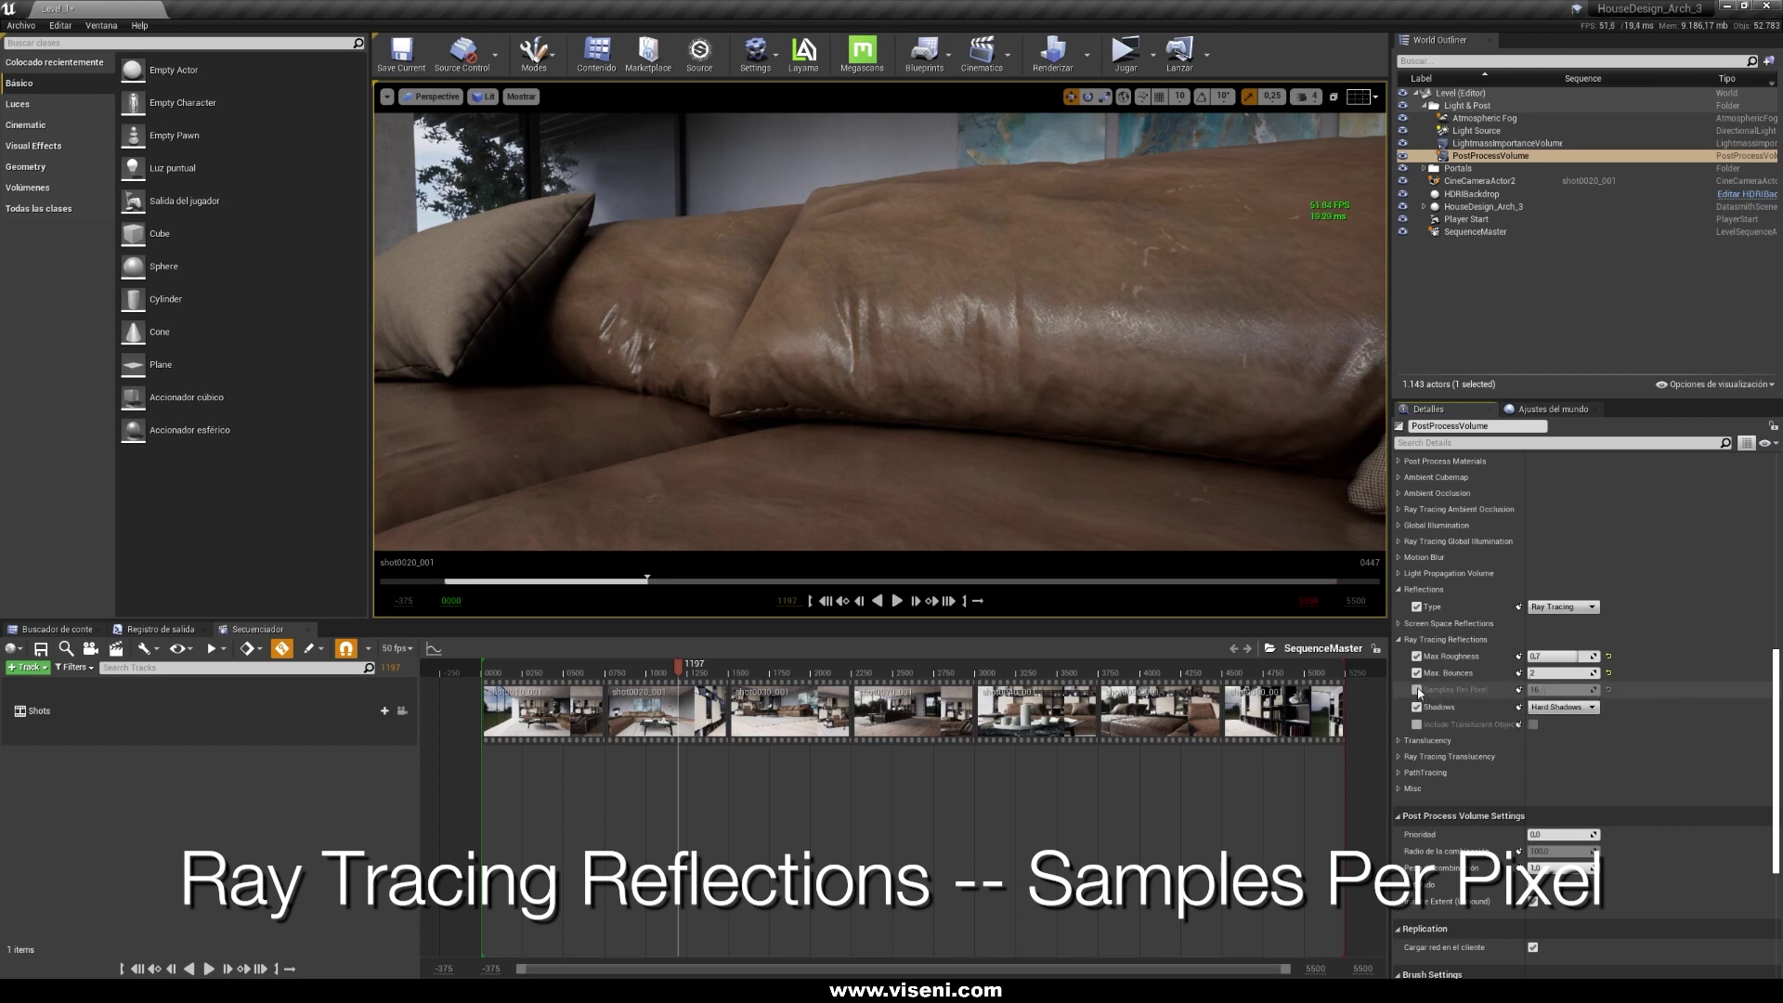
click(1417, 690)
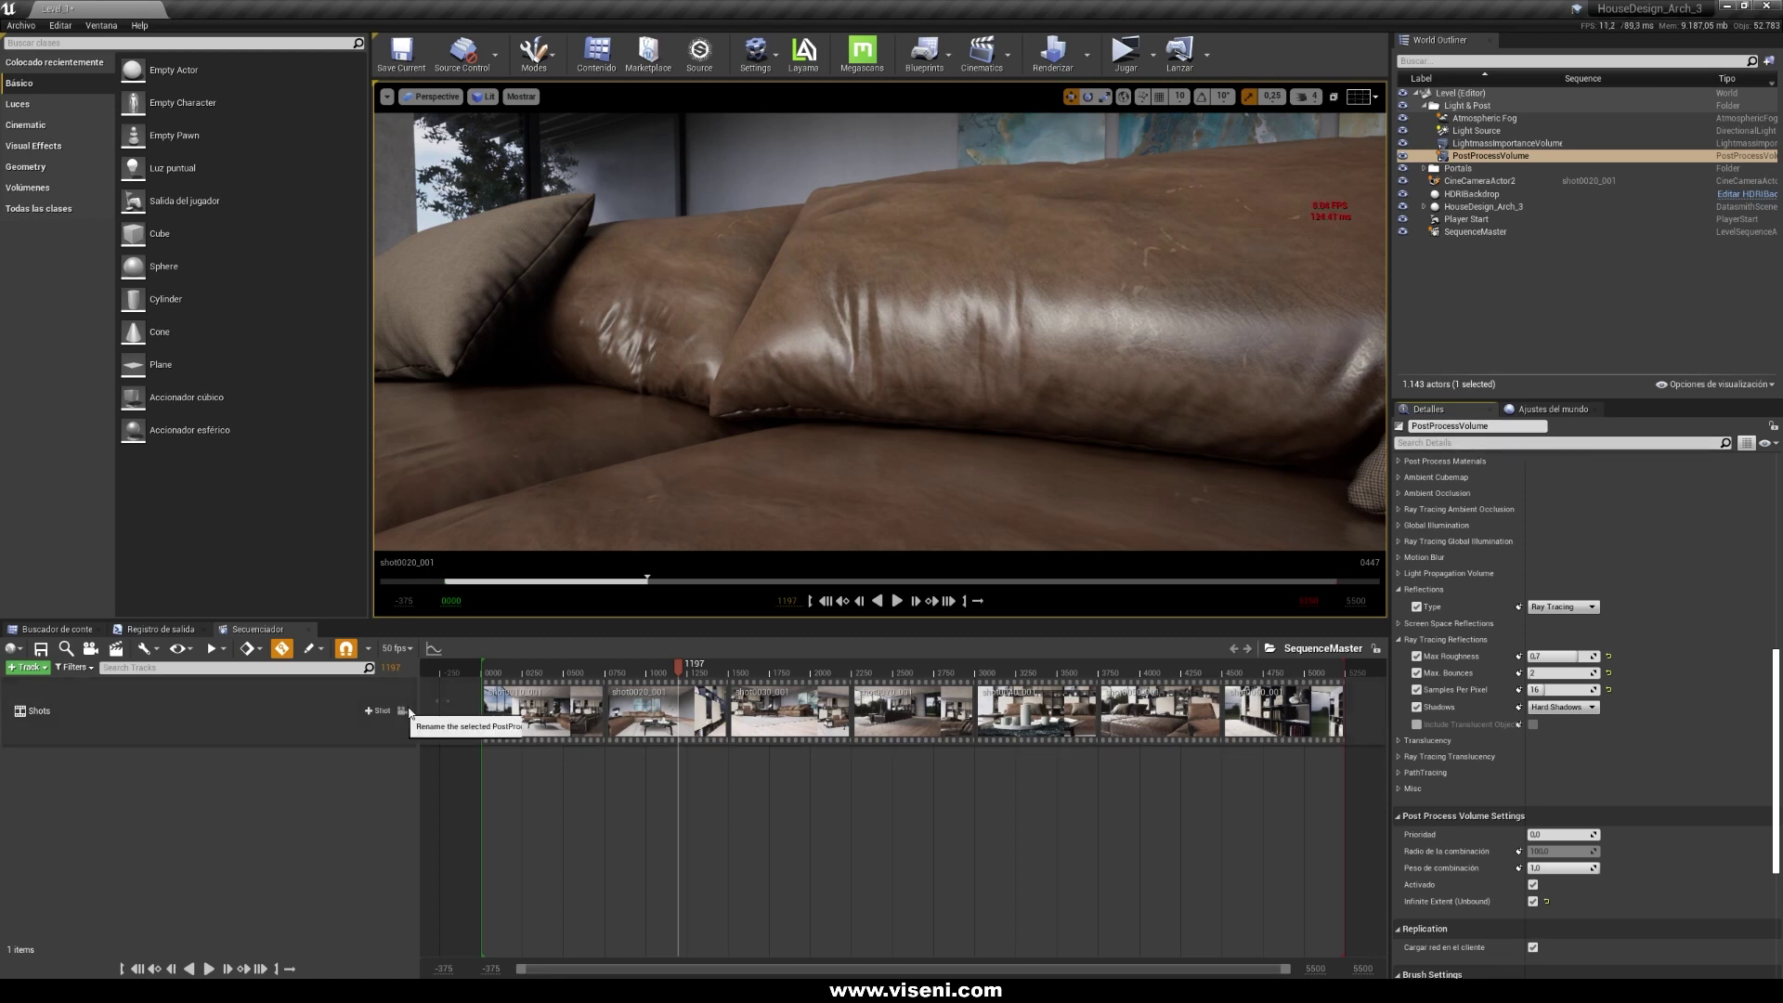
Lock the viewport back to the shot camera and move the playhead to frame 1043
click(679, 674)
drag(677, 675, 648, 675)
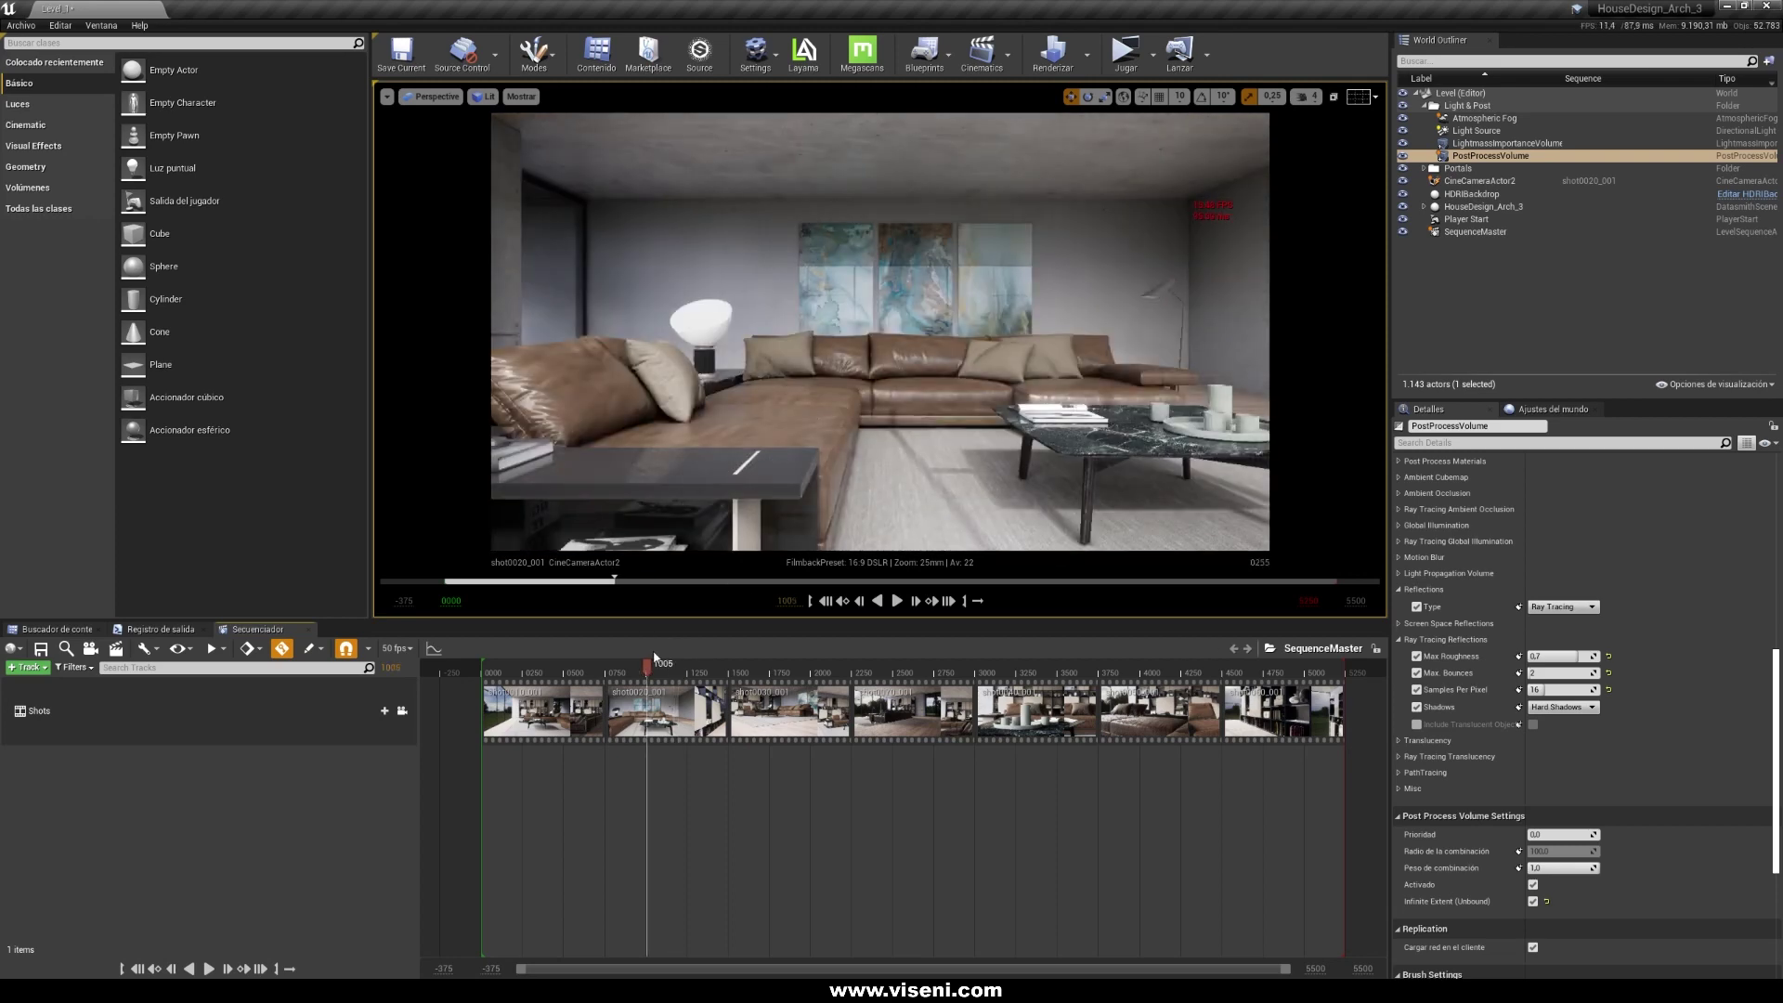
click(654, 665)
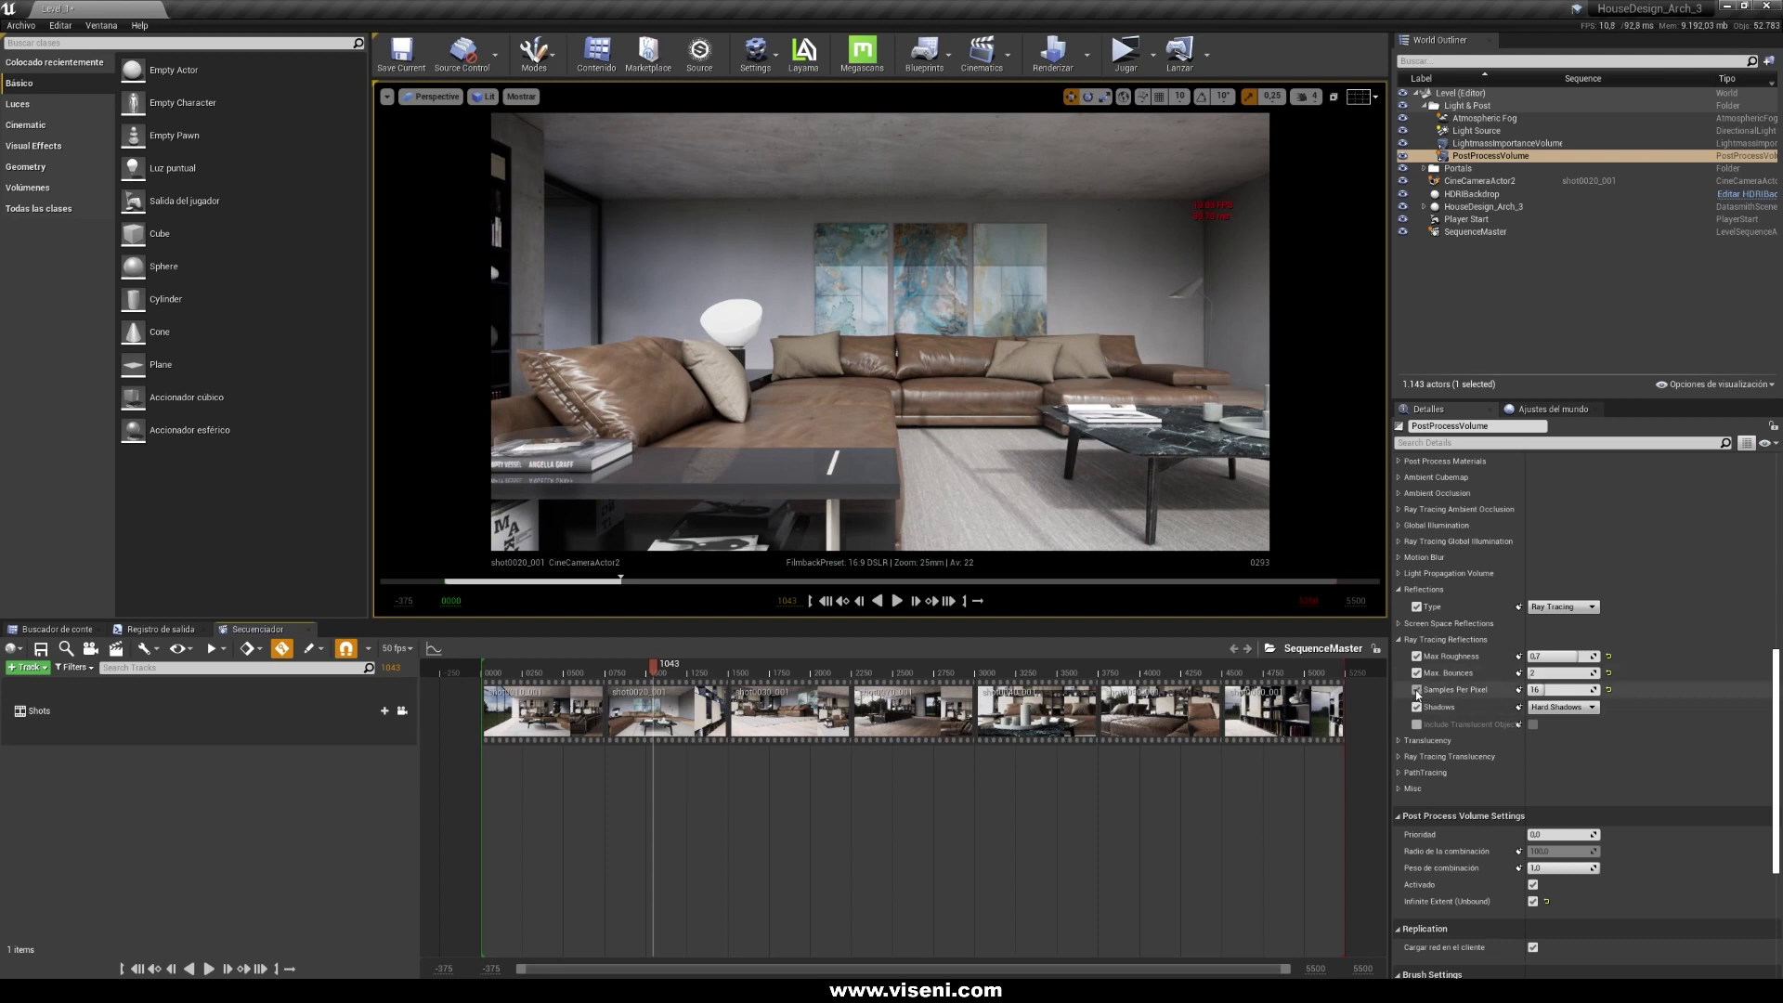
Look into the Ray Tracing Global Illumination settings, then expand the Translucency category in Details
click(1410, 543)
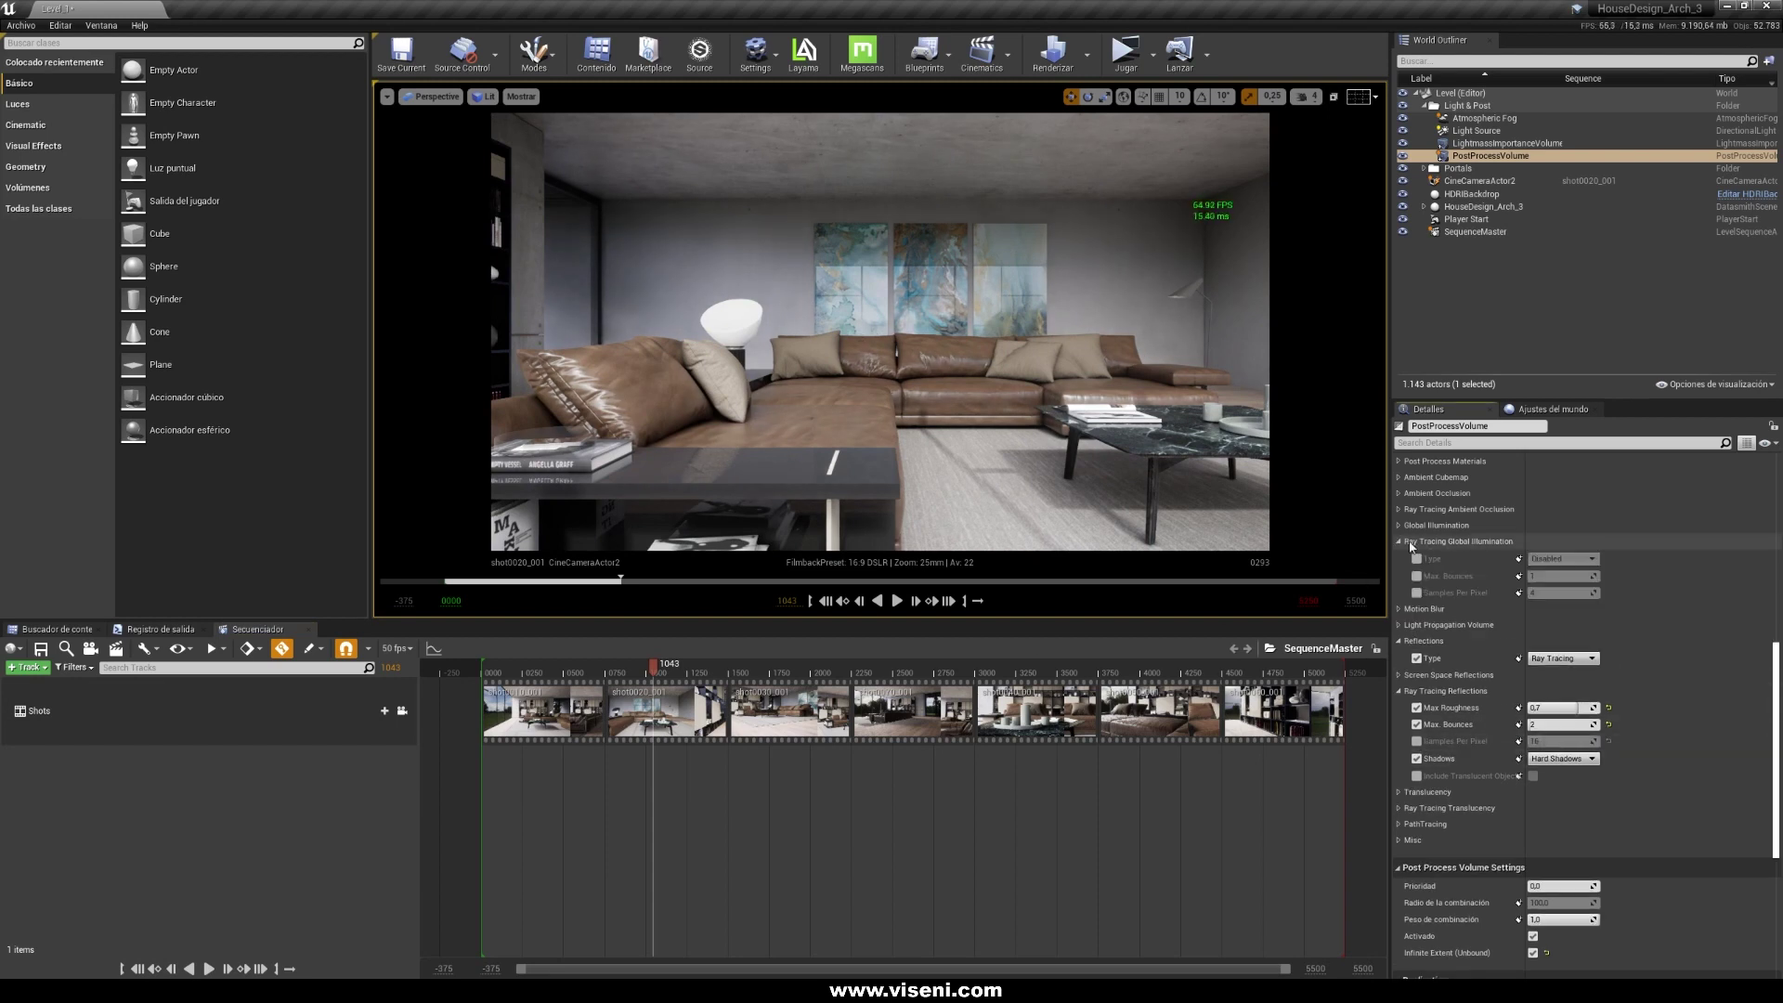
click(1399, 542)
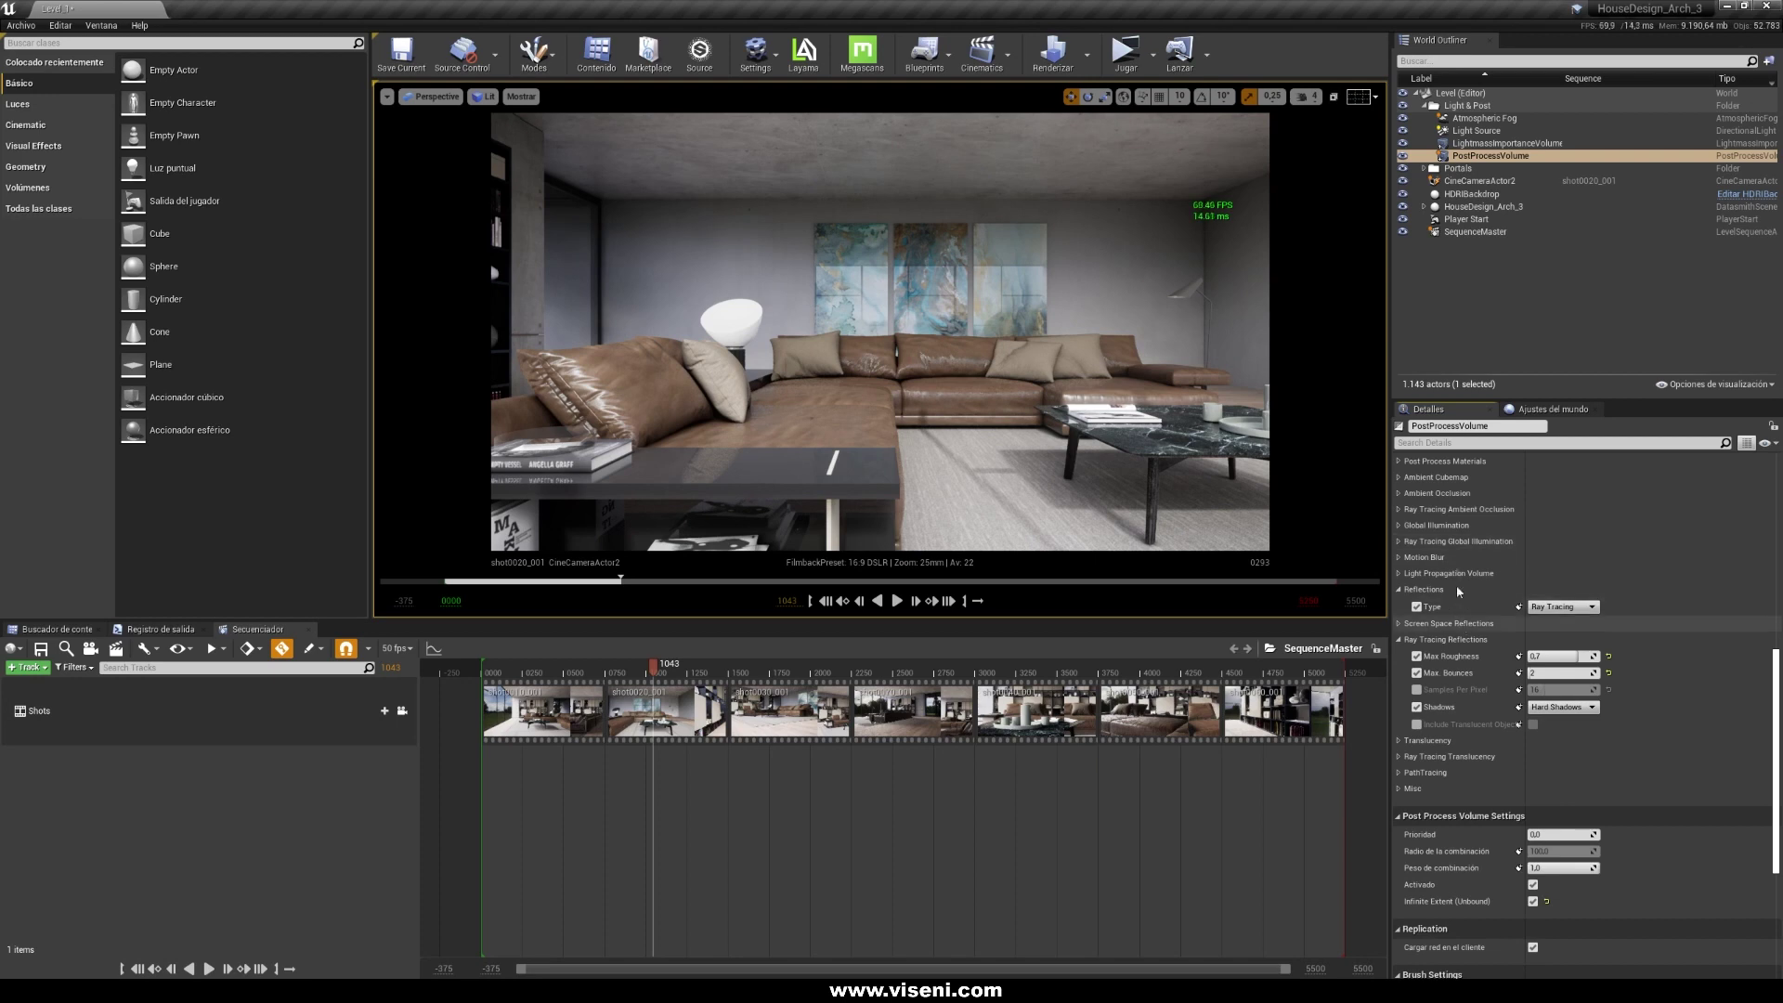
click(1398, 542)
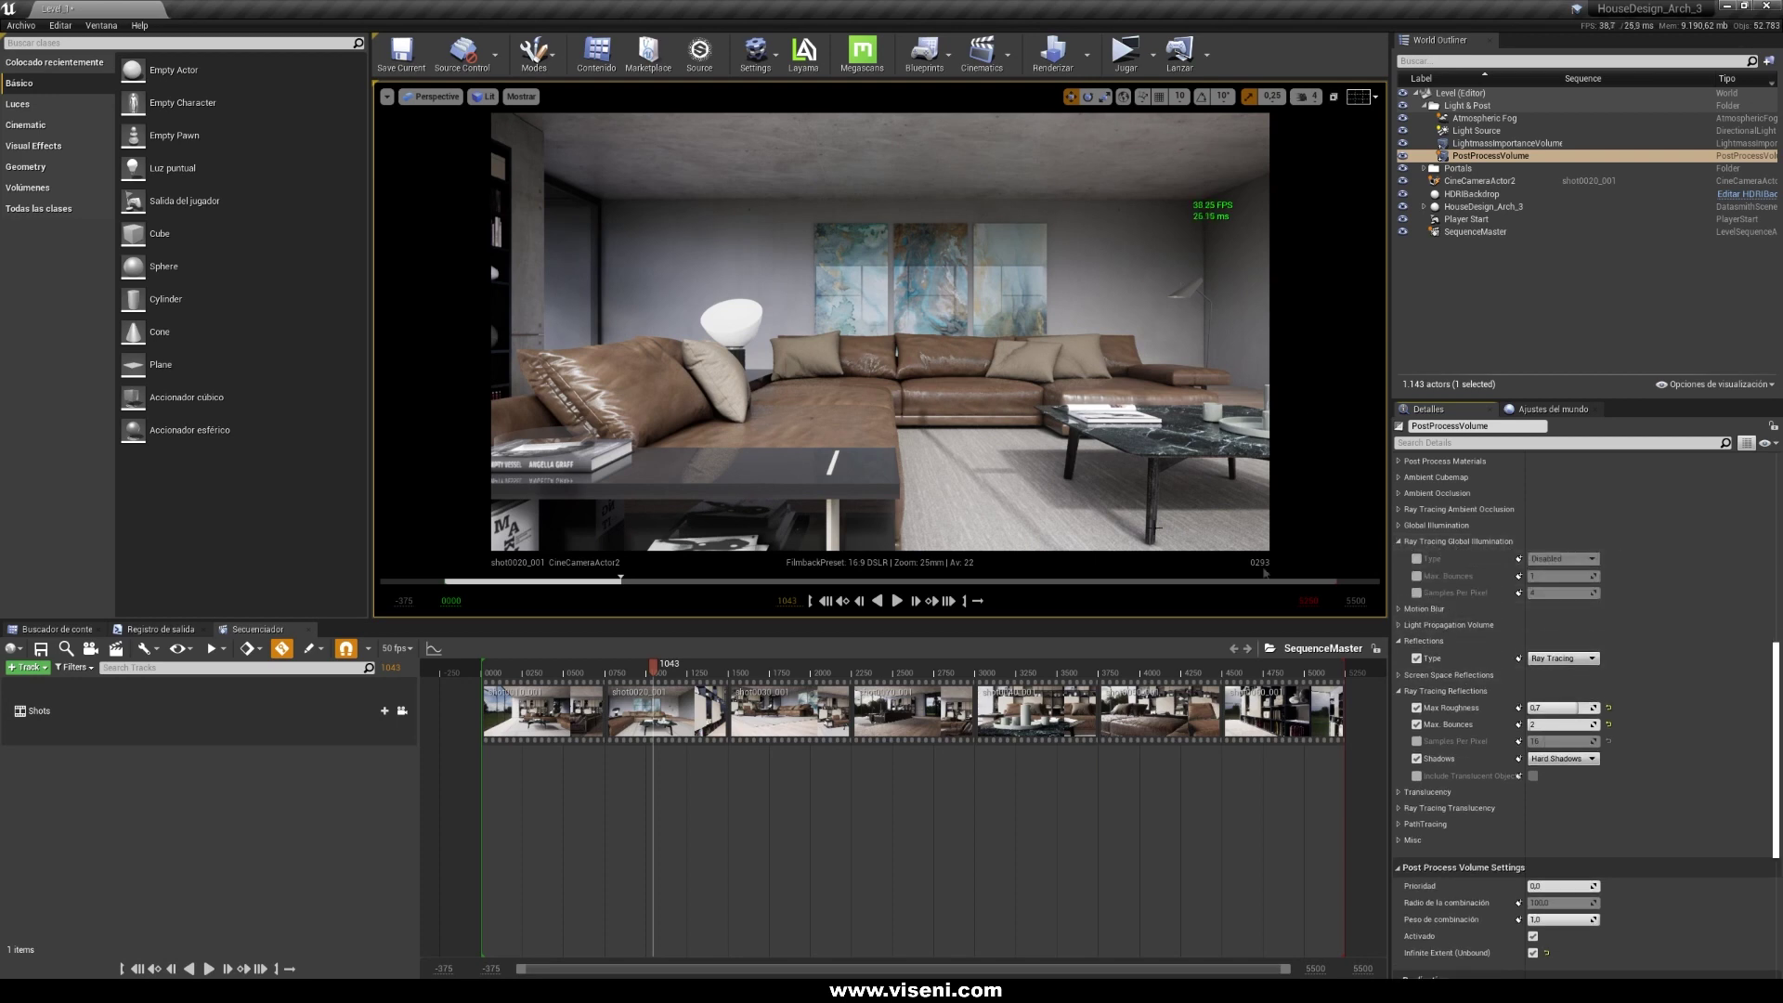
click(1398, 542)
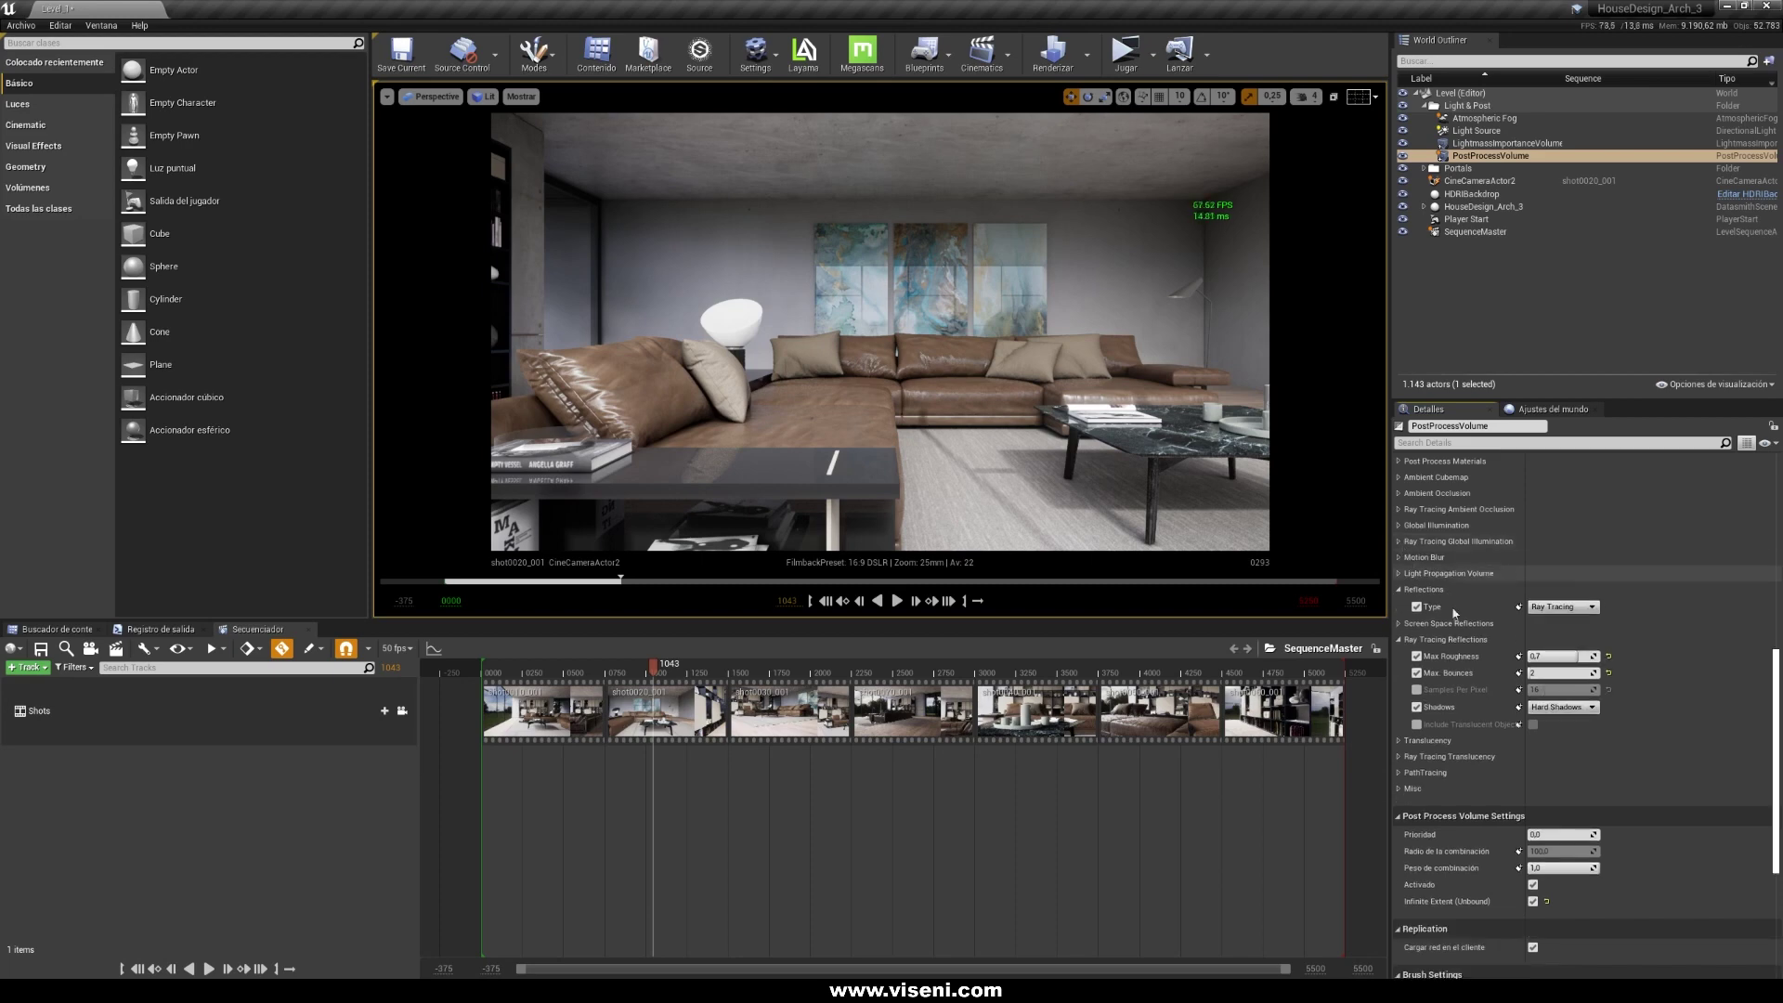
click(1398, 740)
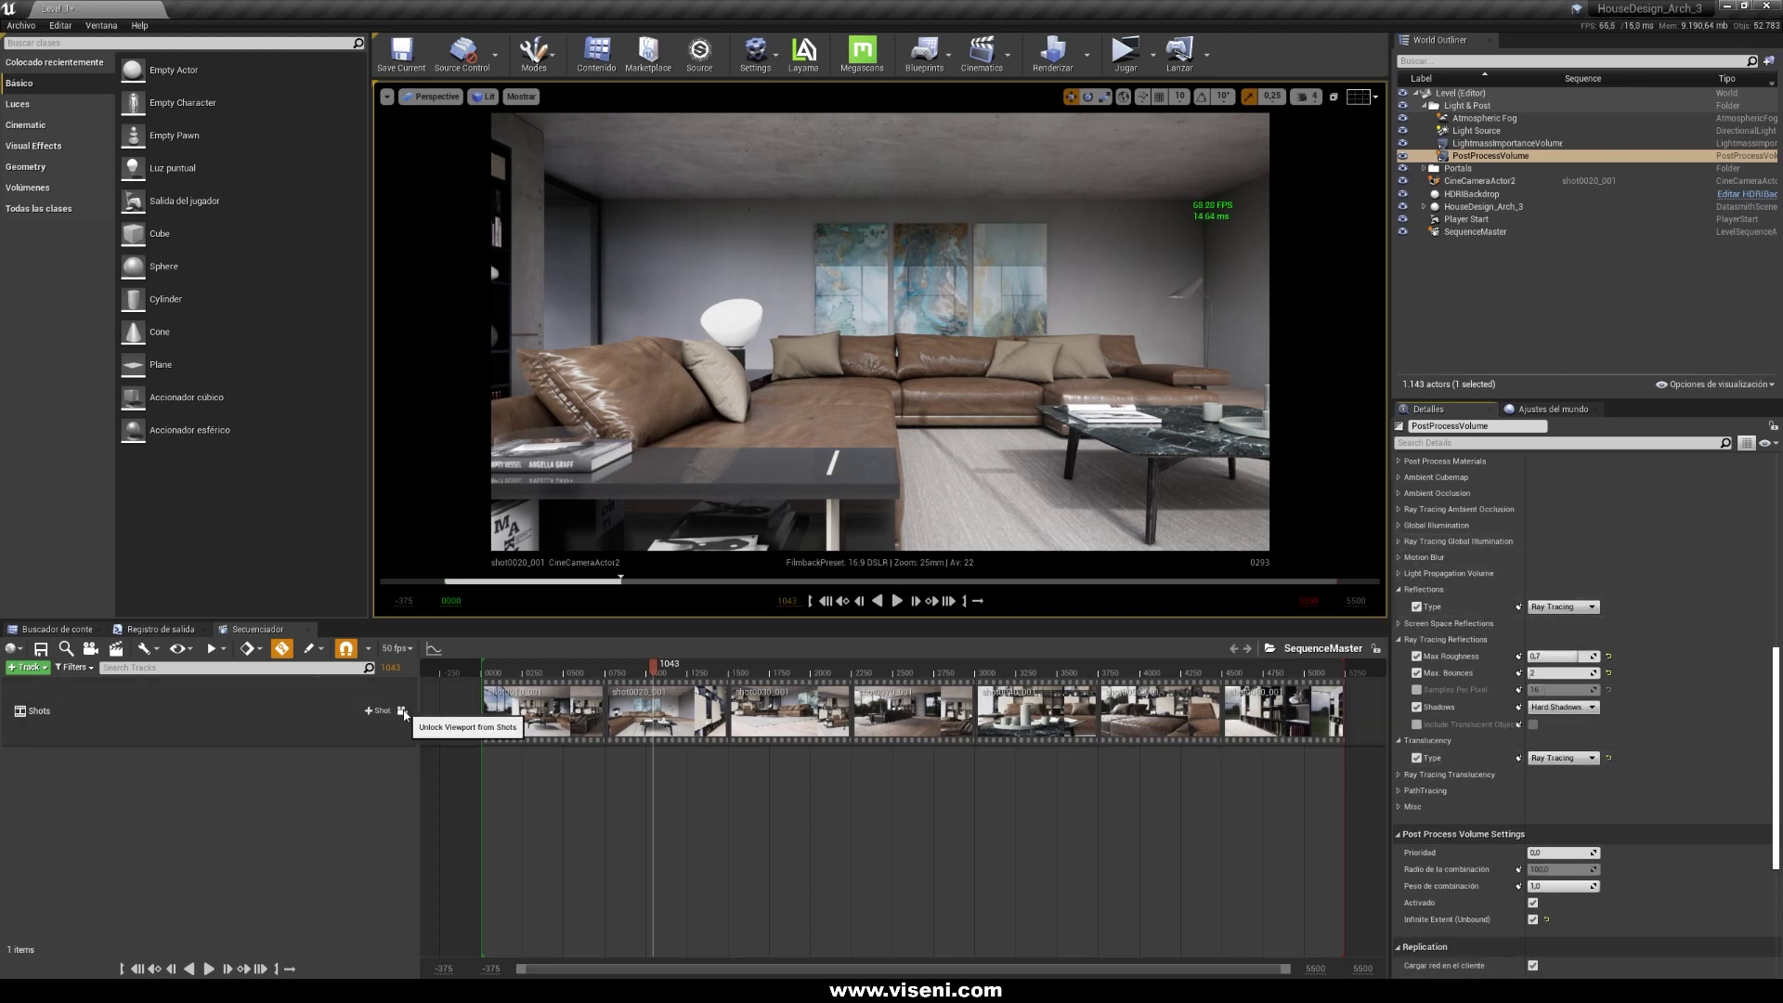
Unlock the view toward the windows and toggle ray-traced translucency off and on twice, leaving it on
click(402, 712)
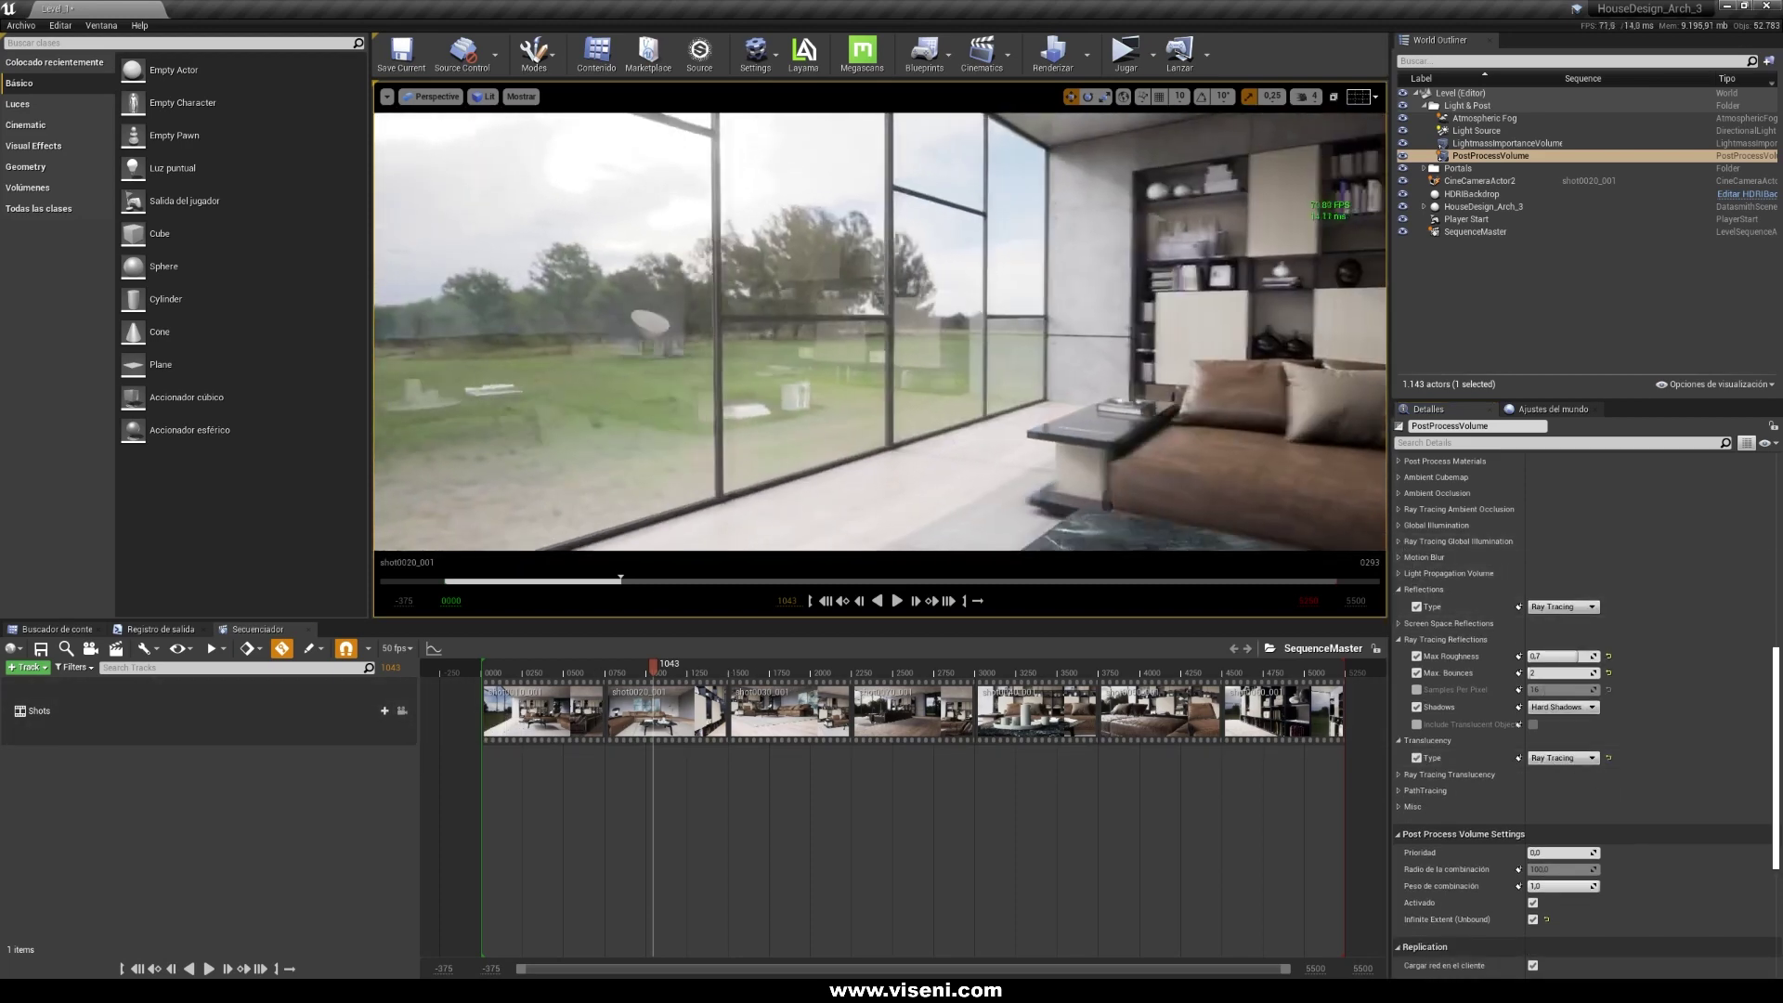
right_drag(1027, 279, 1068, 280)
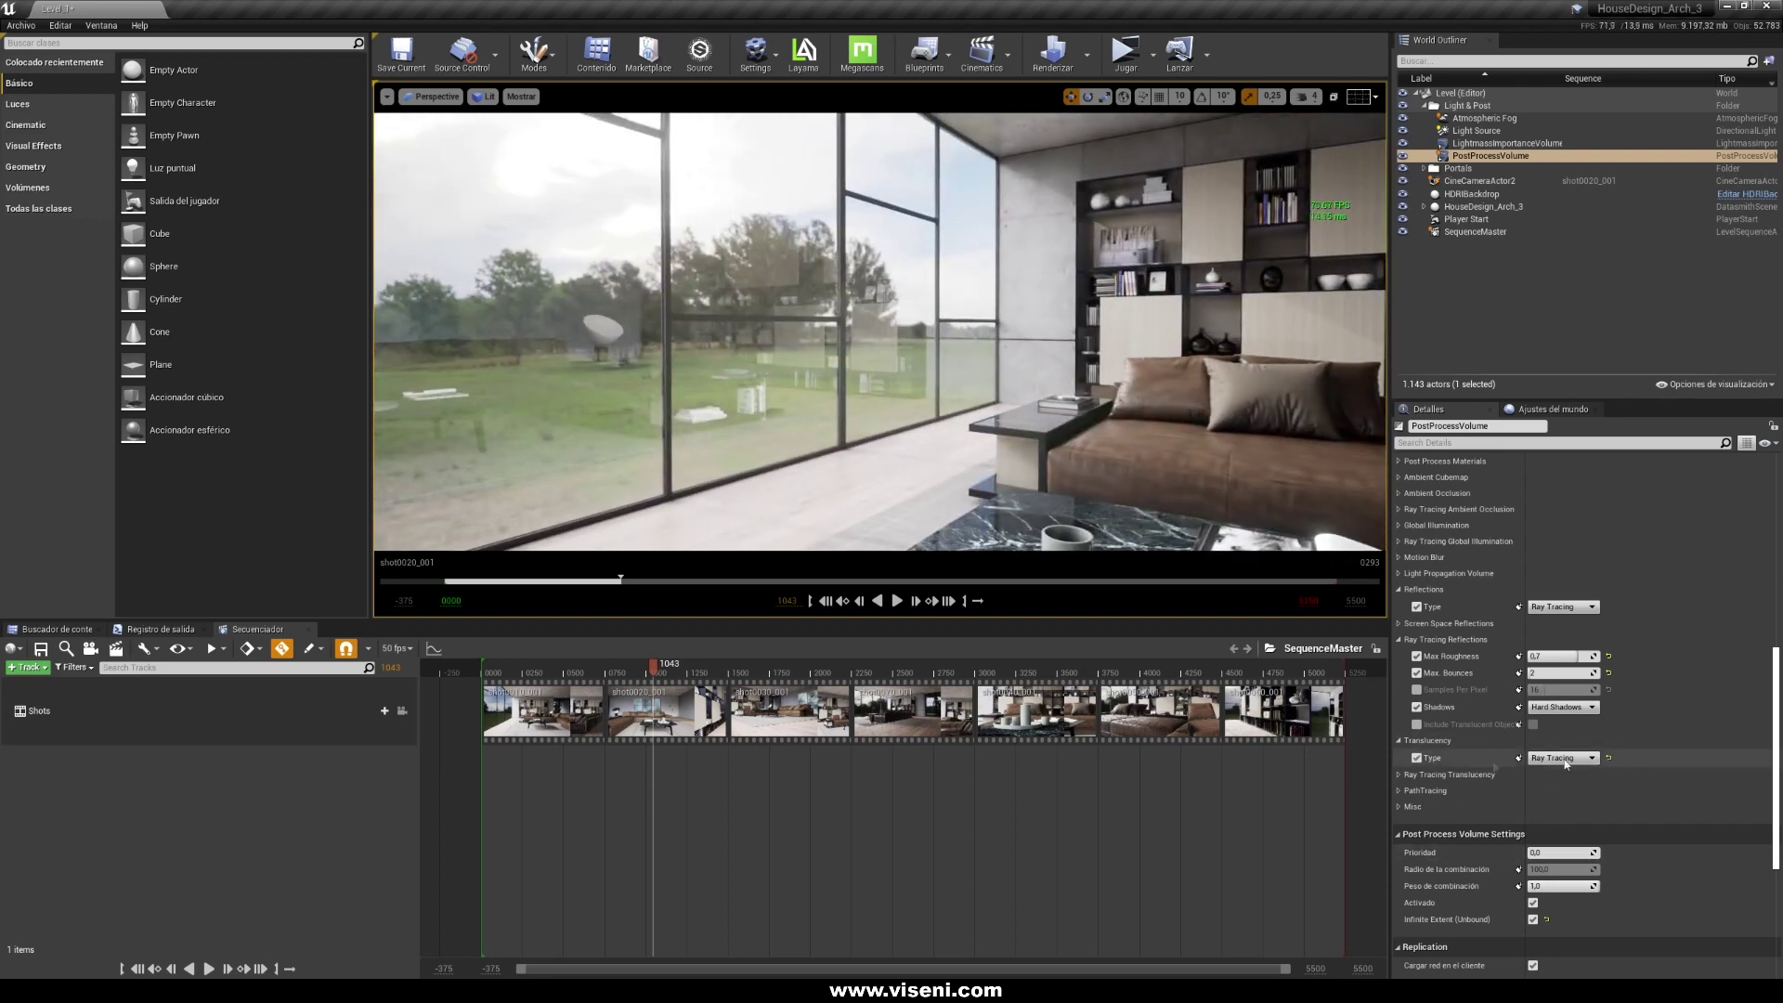
click(1418, 759)
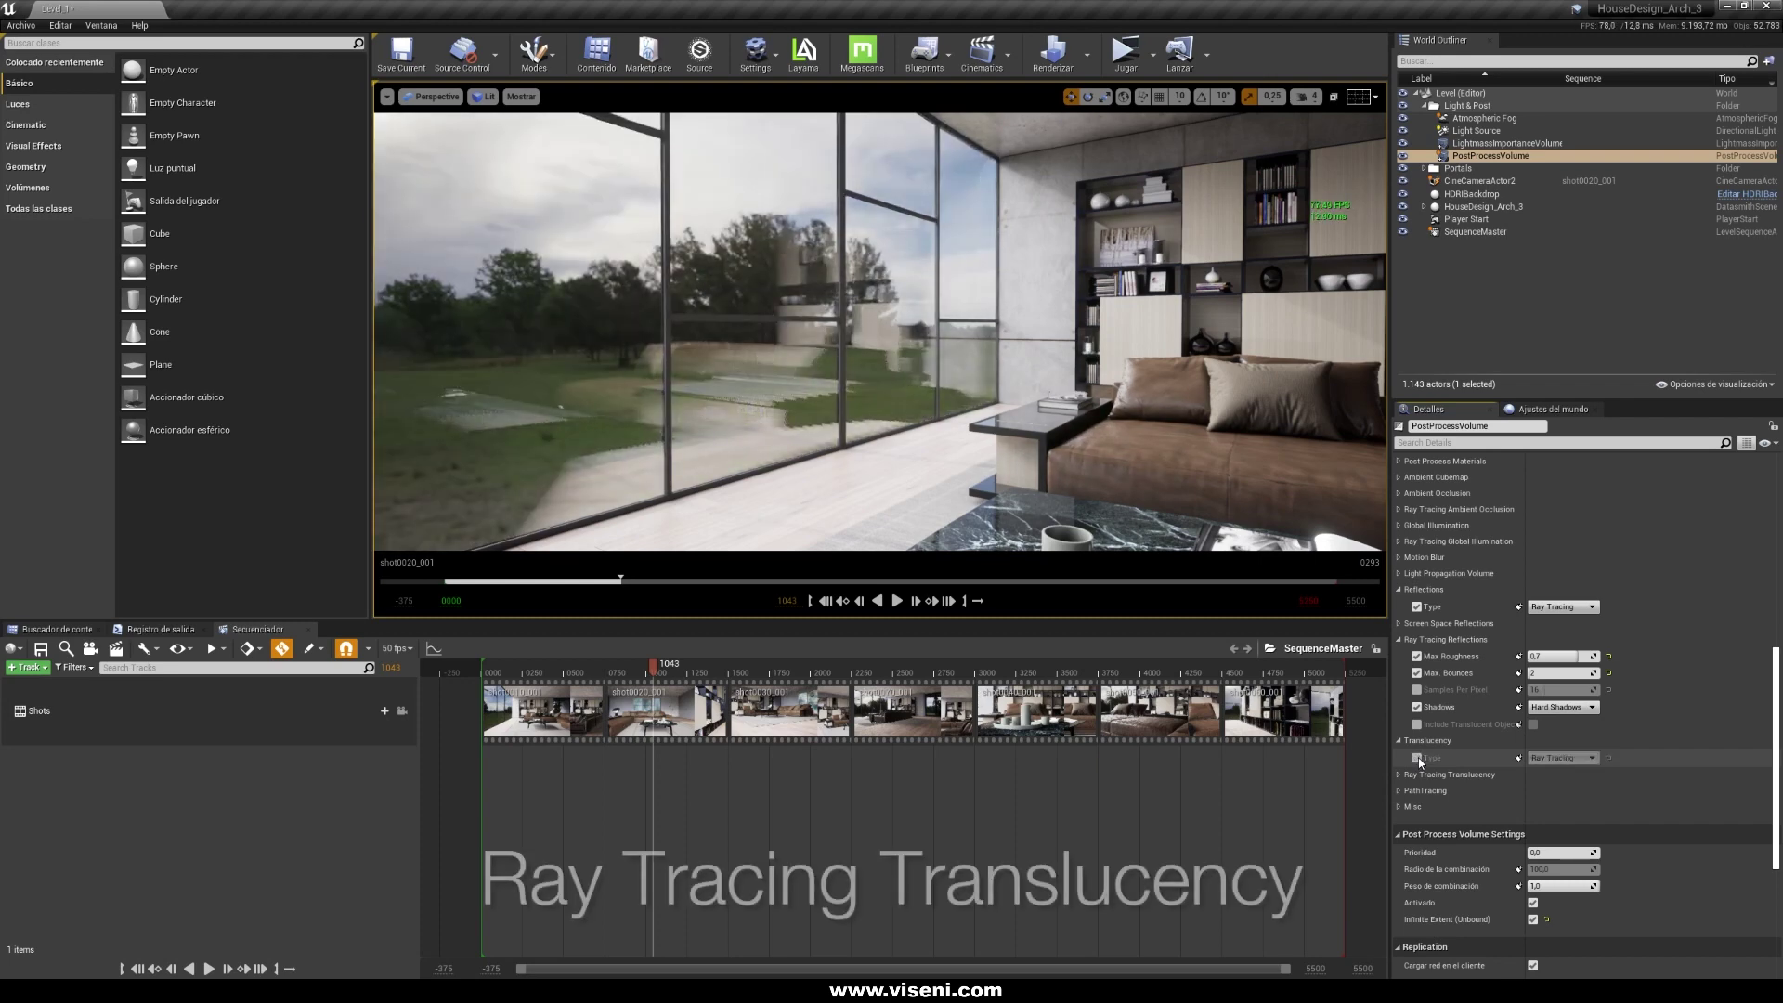
click(1417, 757)
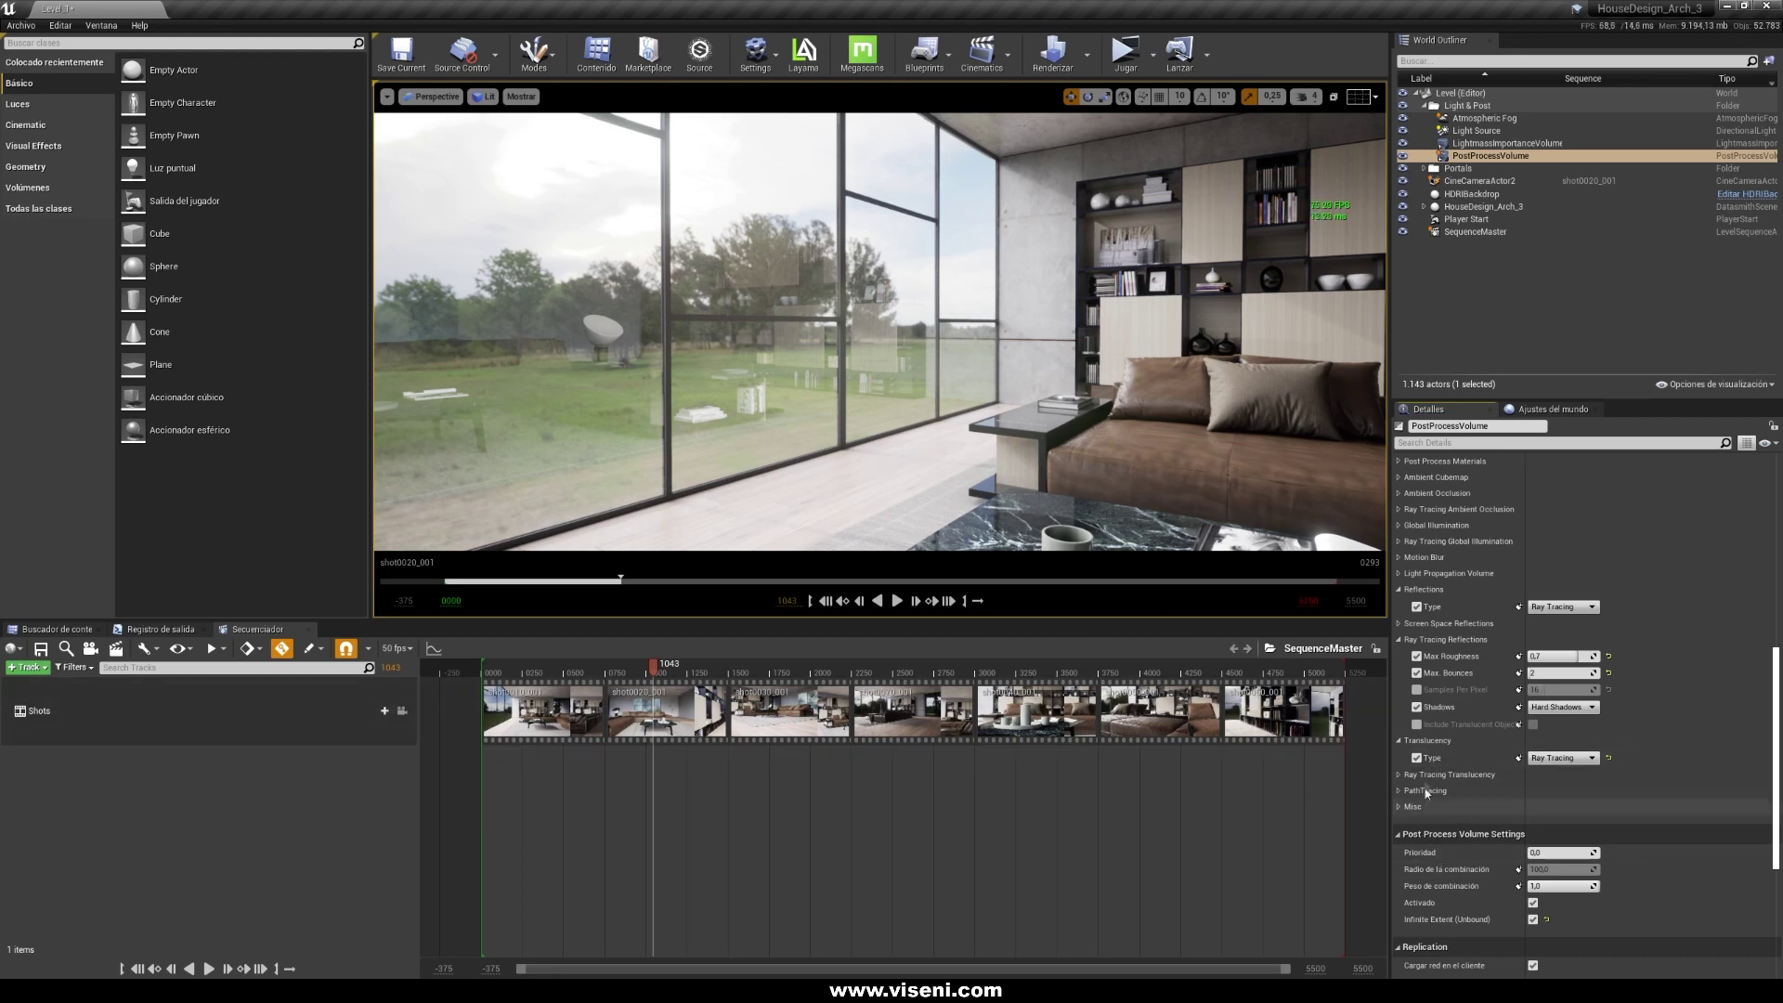
click(1416, 758)
click(1416, 758)
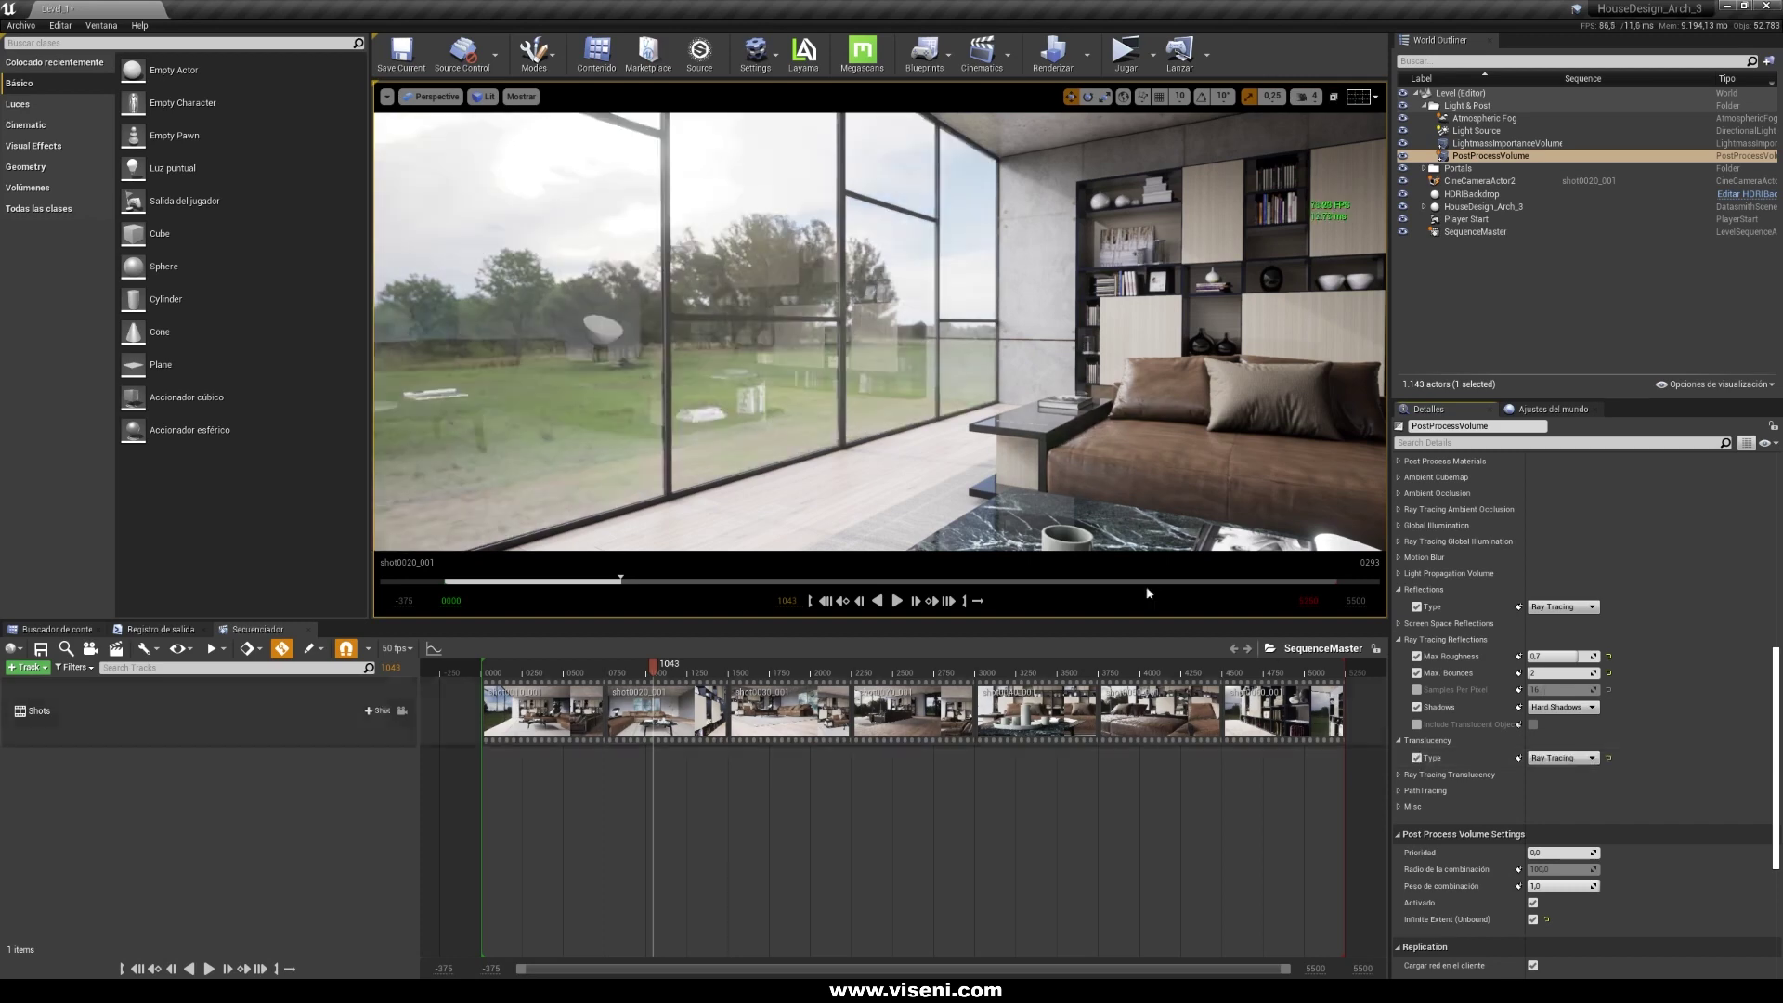
right_drag(880, 332, 1040, 304)
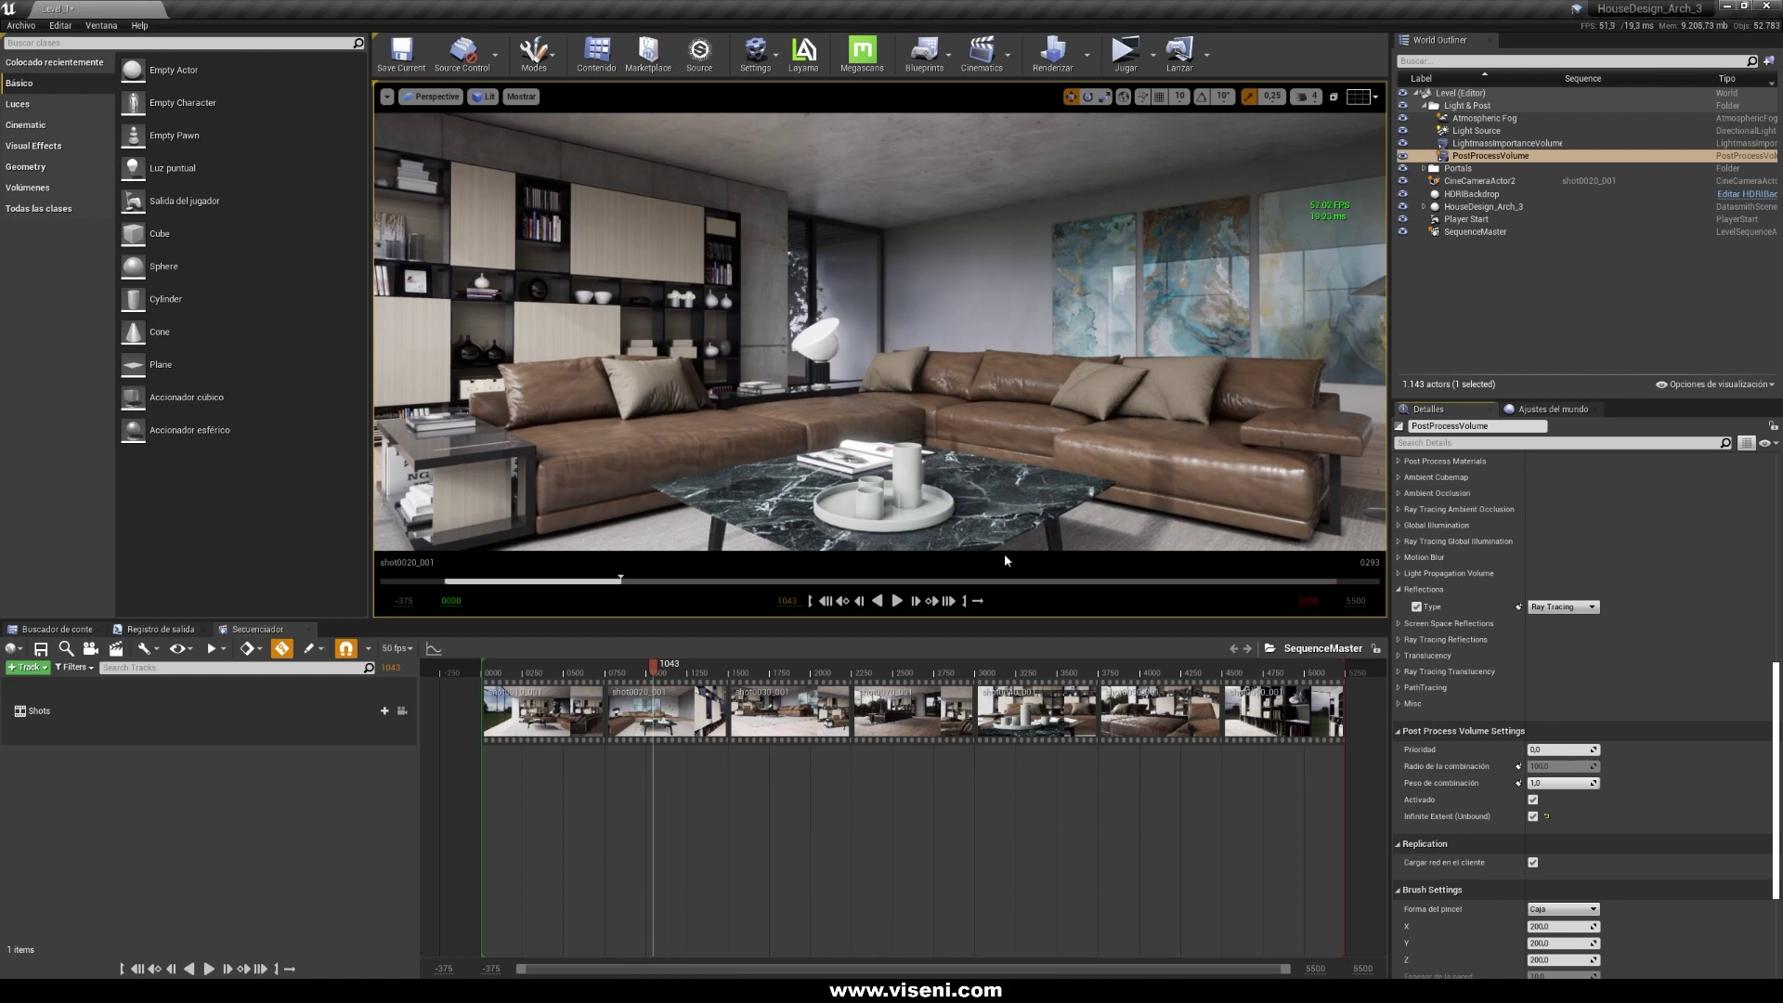
Select the HouseDesign_Arch_3 actor in the World Outliner, leaving its actor tree collapsed
click(1477, 206)
click(1424, 206)
click(1433, 281)
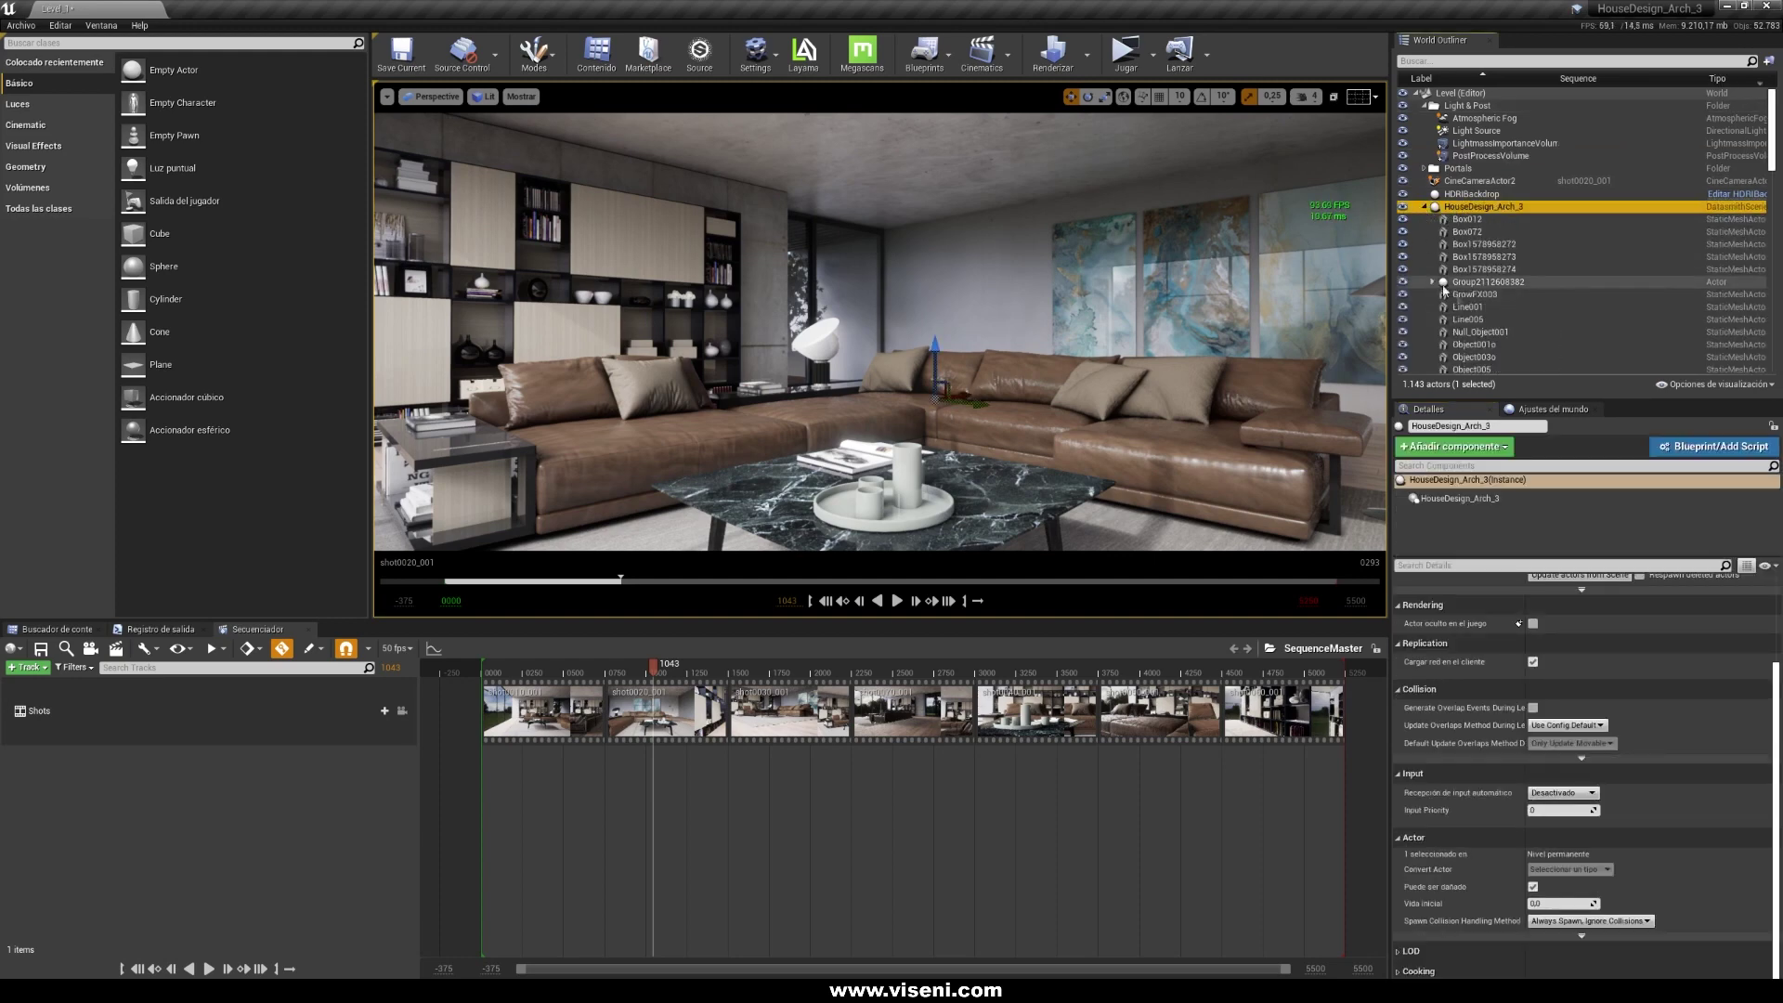
click(1423, 206)
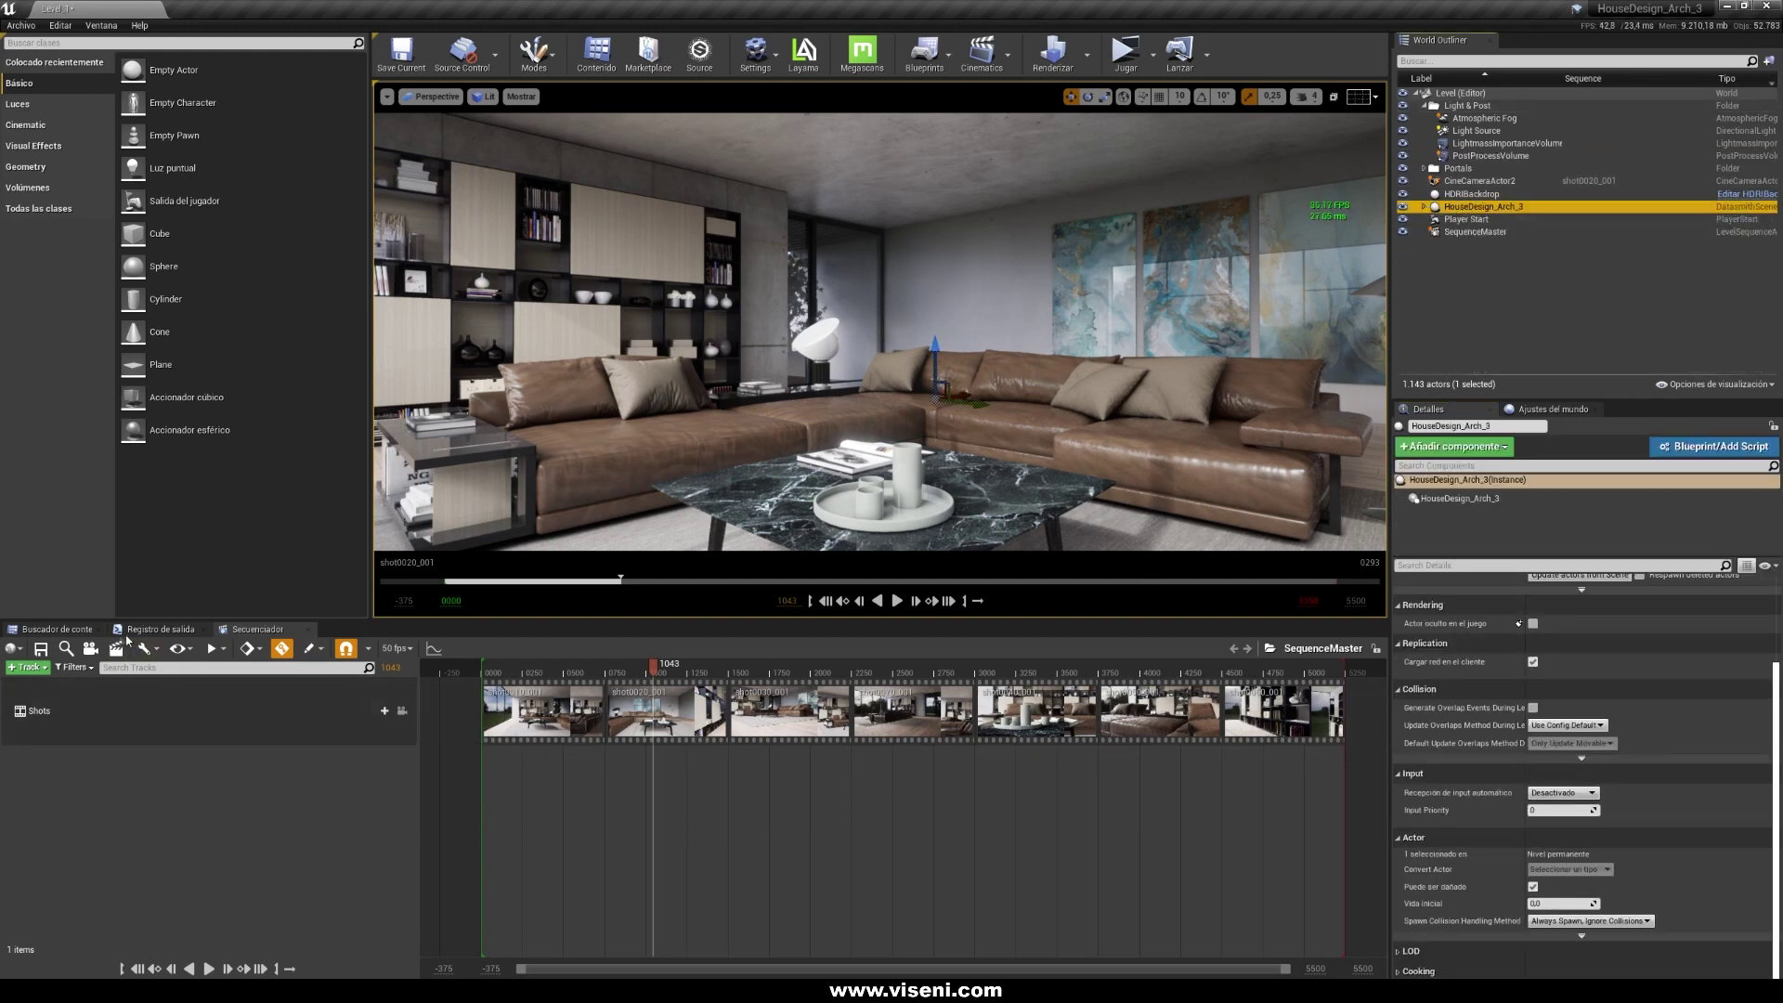
Open the Content Browser and navigate from the Textures folder to the HouseDesign_Arch_3 folder
click(57, 628)
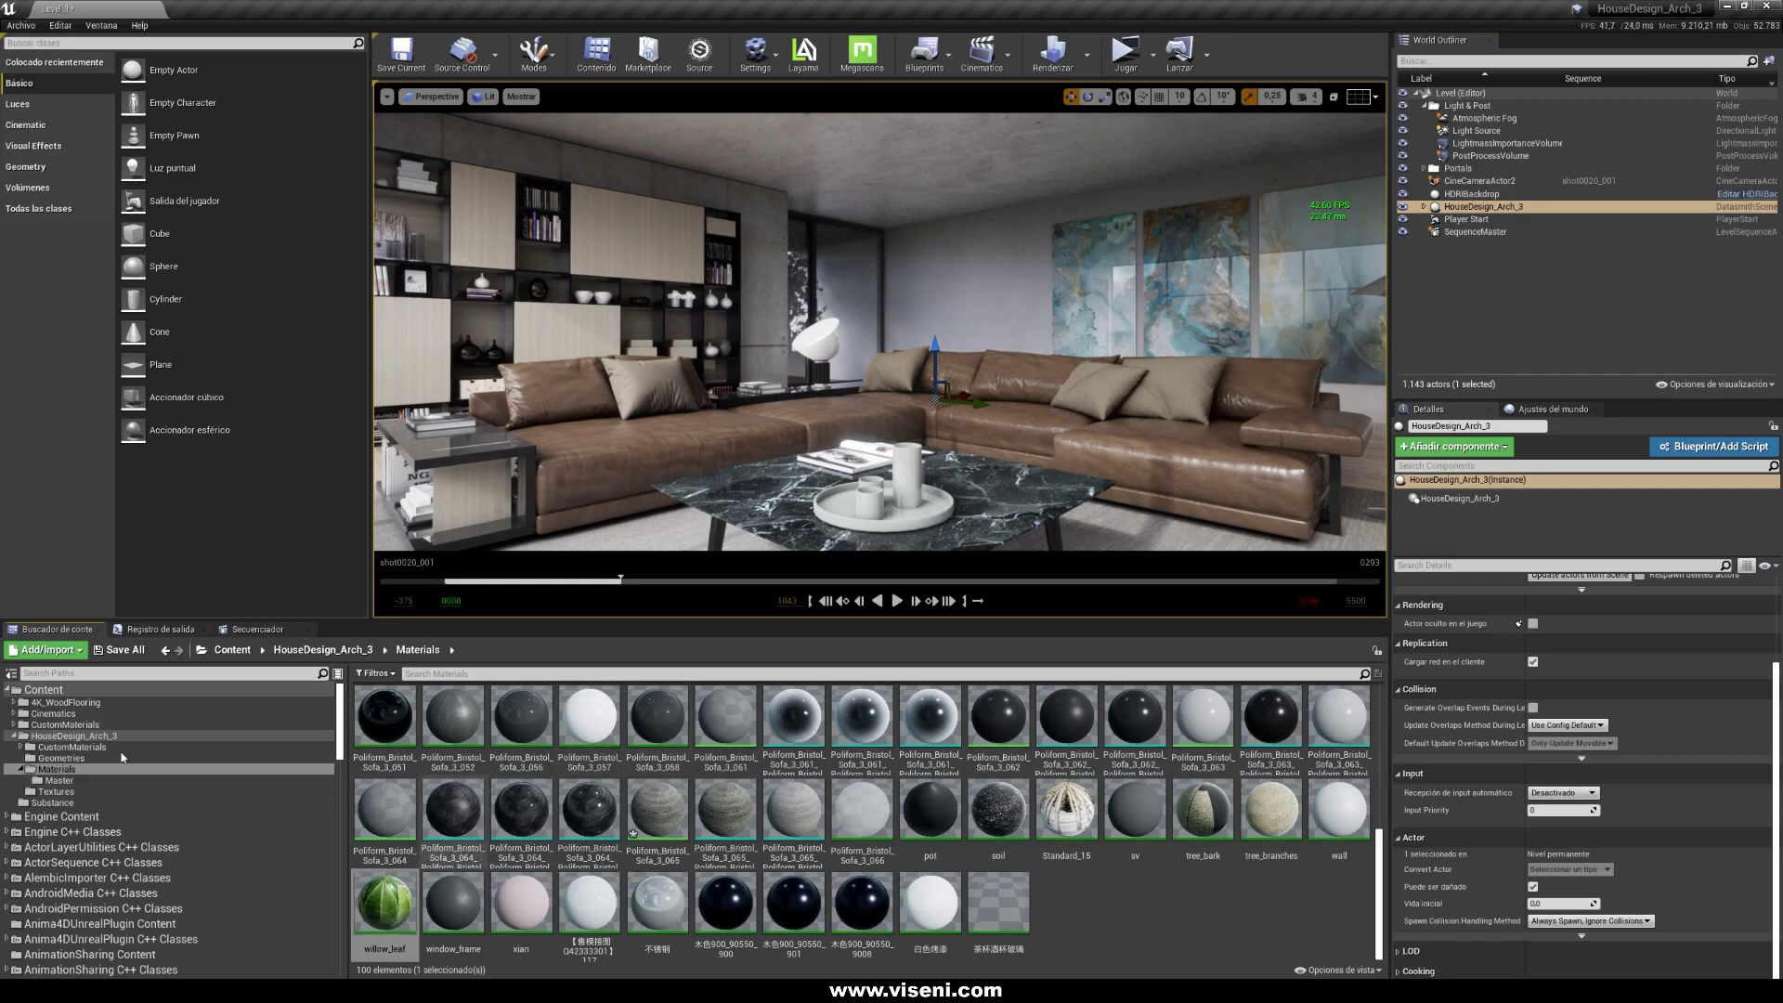
click(51, 791)
click(63, 735)
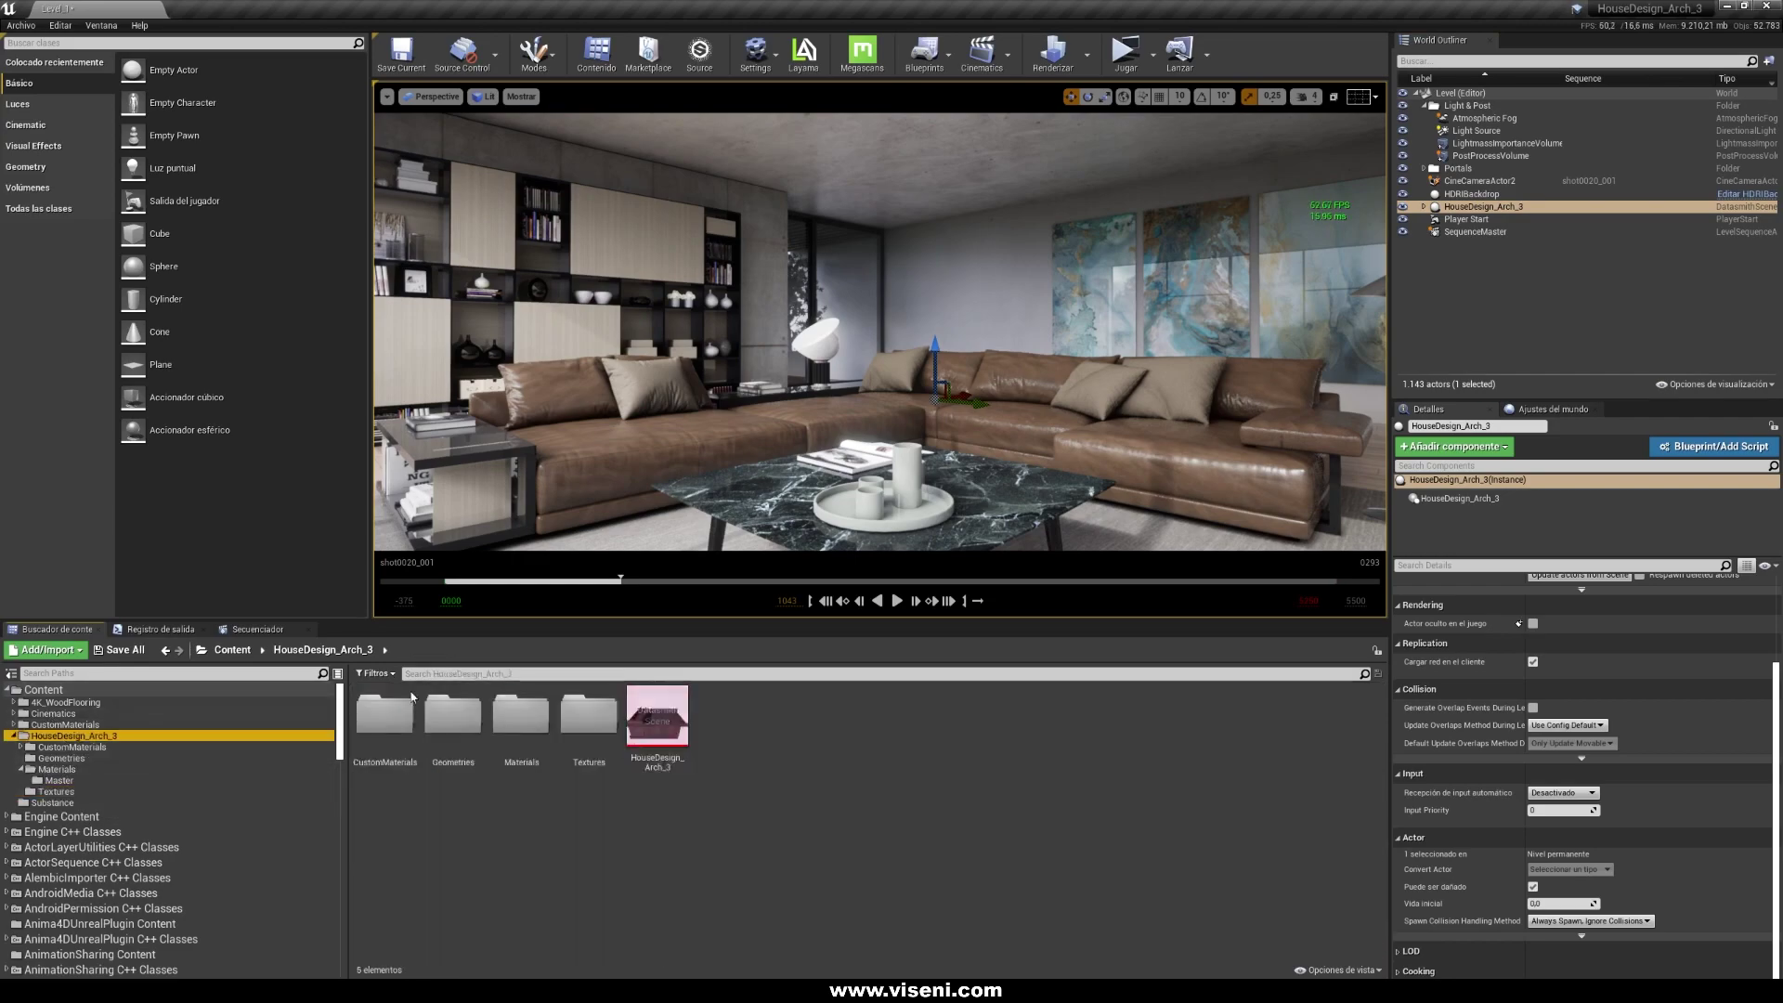